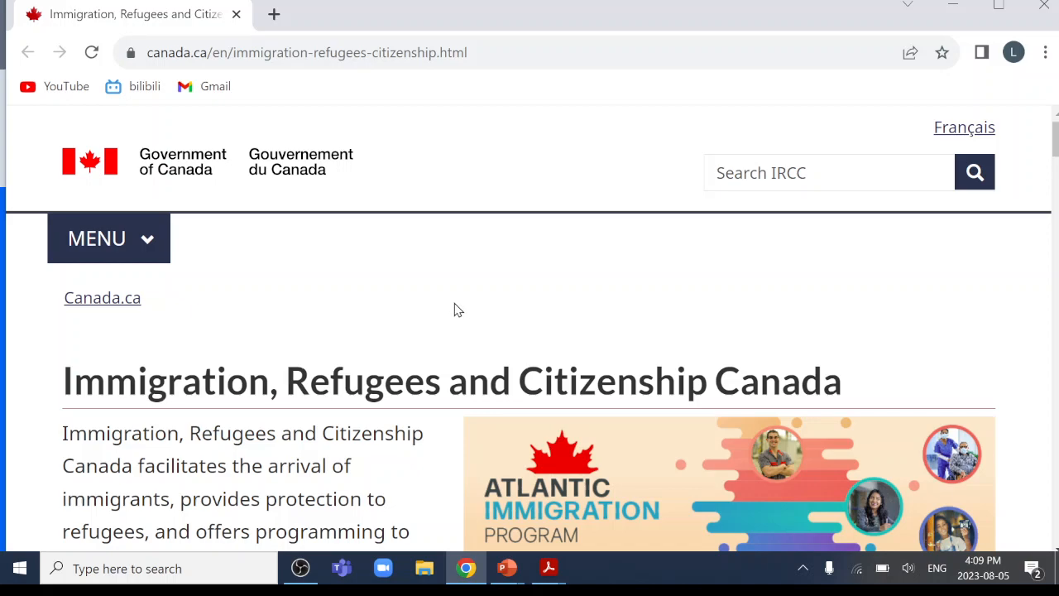
Go from the IRCC home page through My application to Find forms and guides, to the 'What are you looking for?' question.
scroll(458, 310, down, 15)
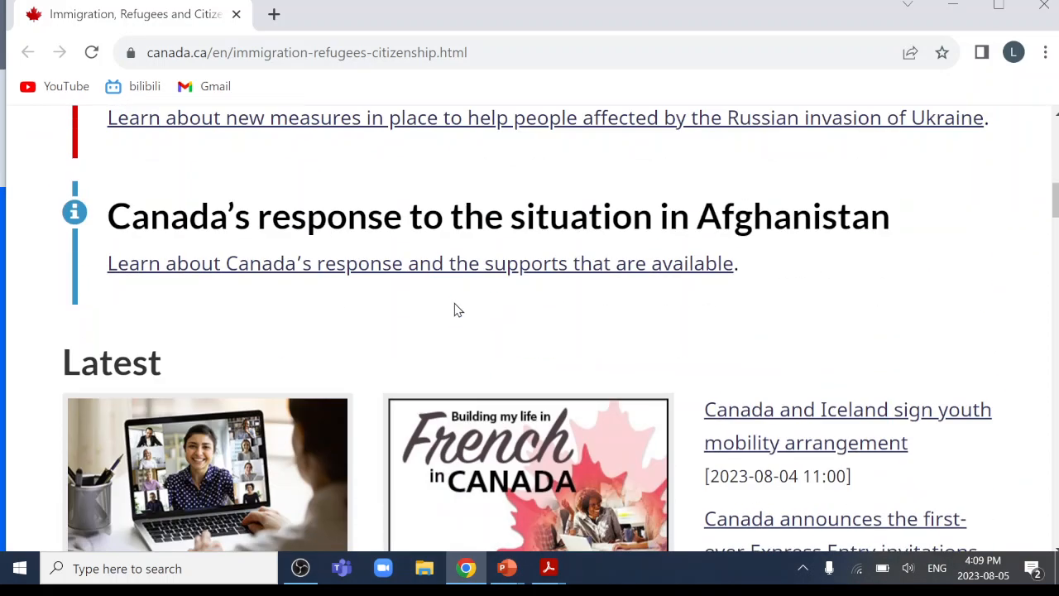
scroll(458, 310, down, 6)
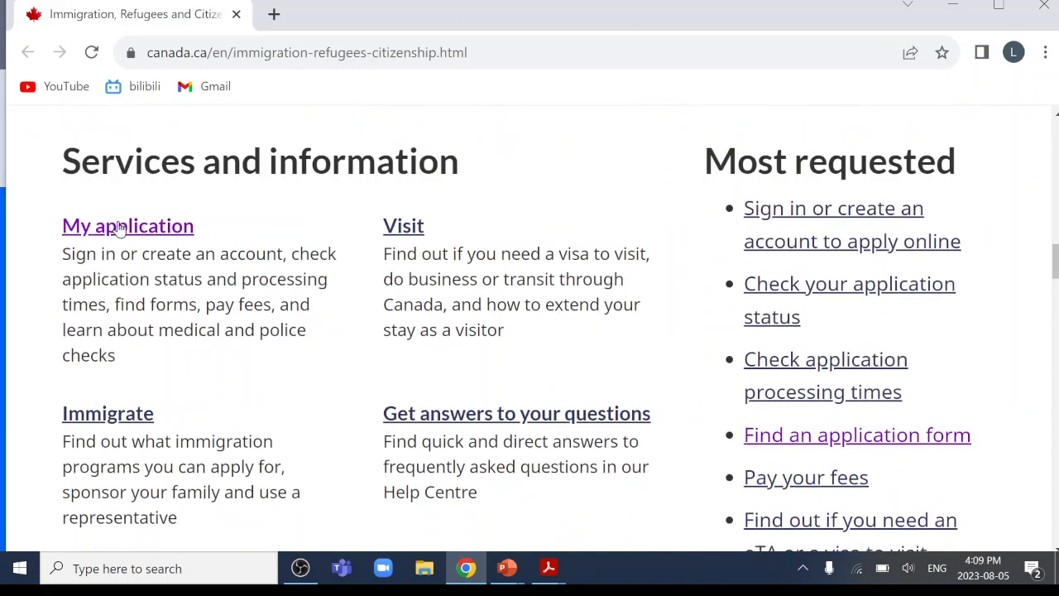
click(120, 227)
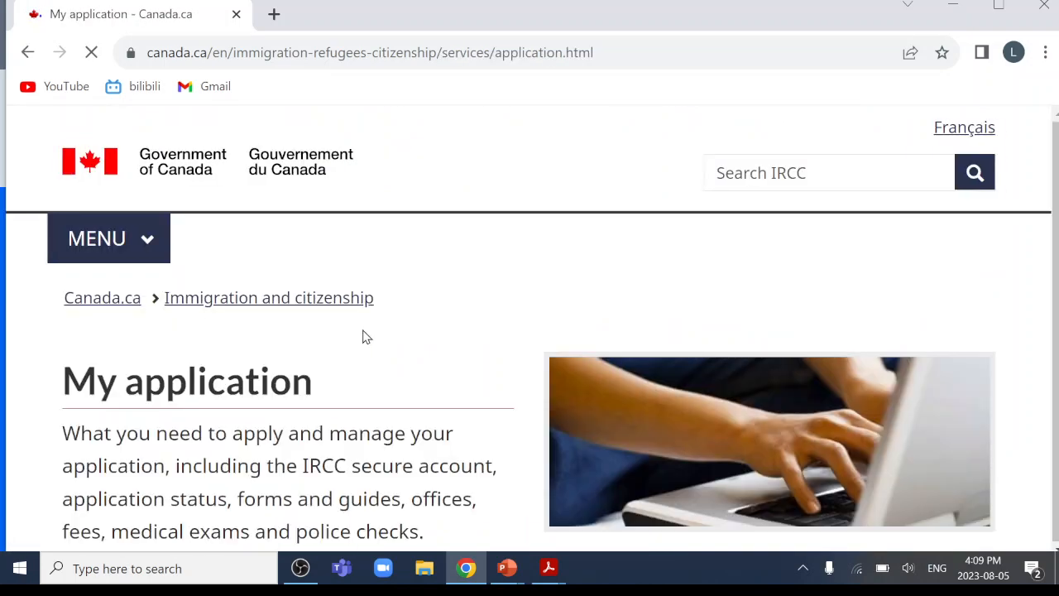
scroll(367, 337, down, 10)
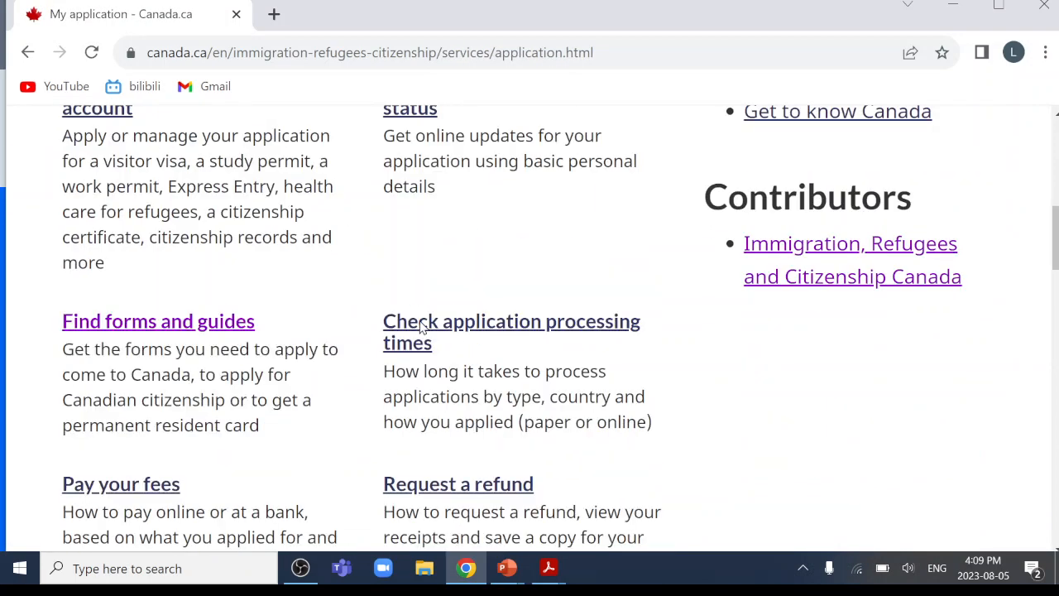
click(172, 329)
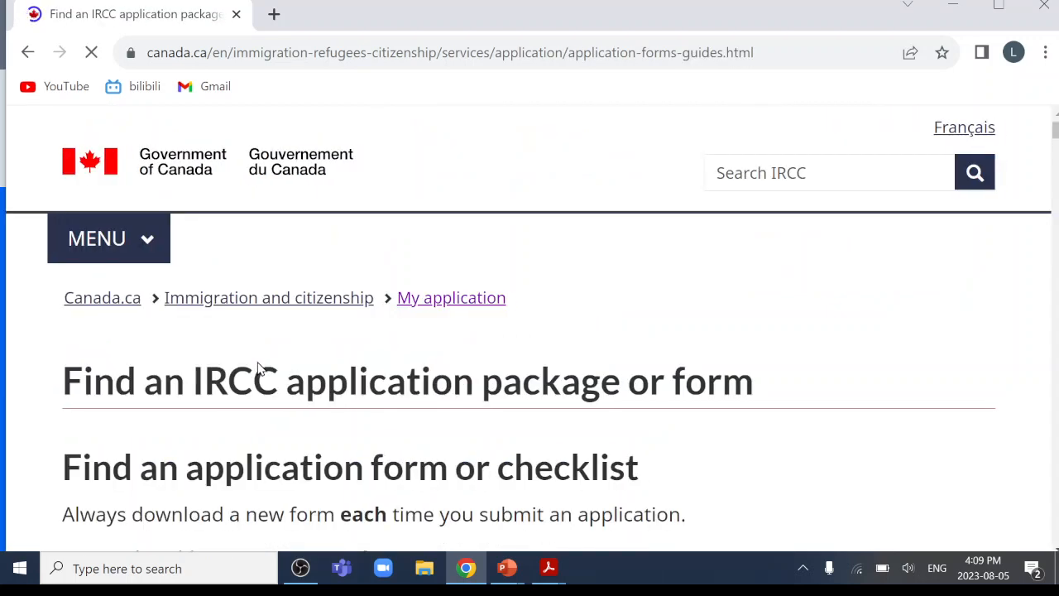
scroll(258, 370, down, 4)
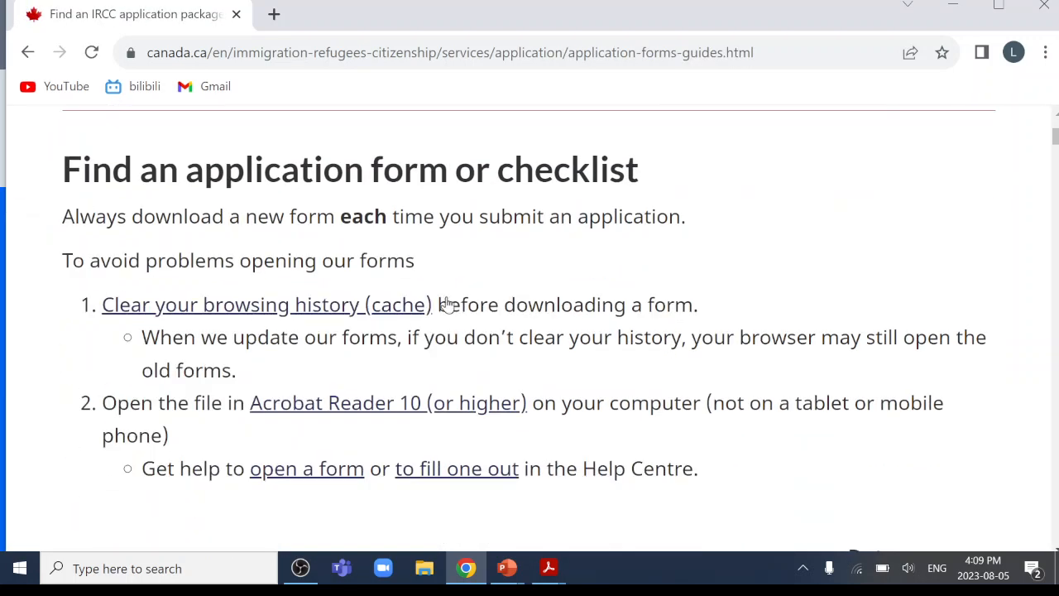
scroll(260, 274, down, 2)
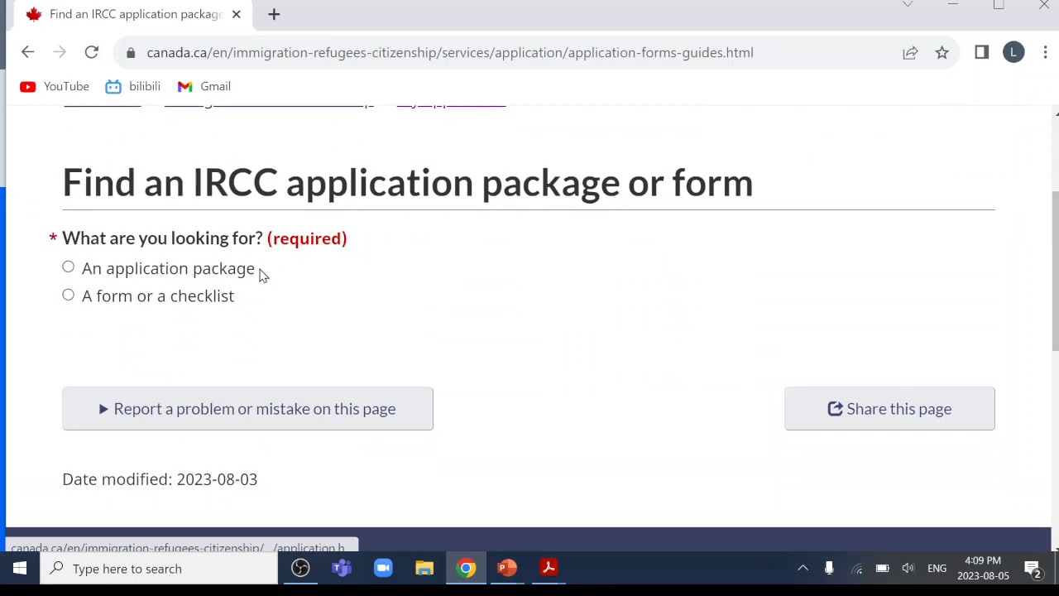
Request an application package for Citizenship > Canadian citizenship > Minor (under 18) applying under 5(2).
click(68, 268)
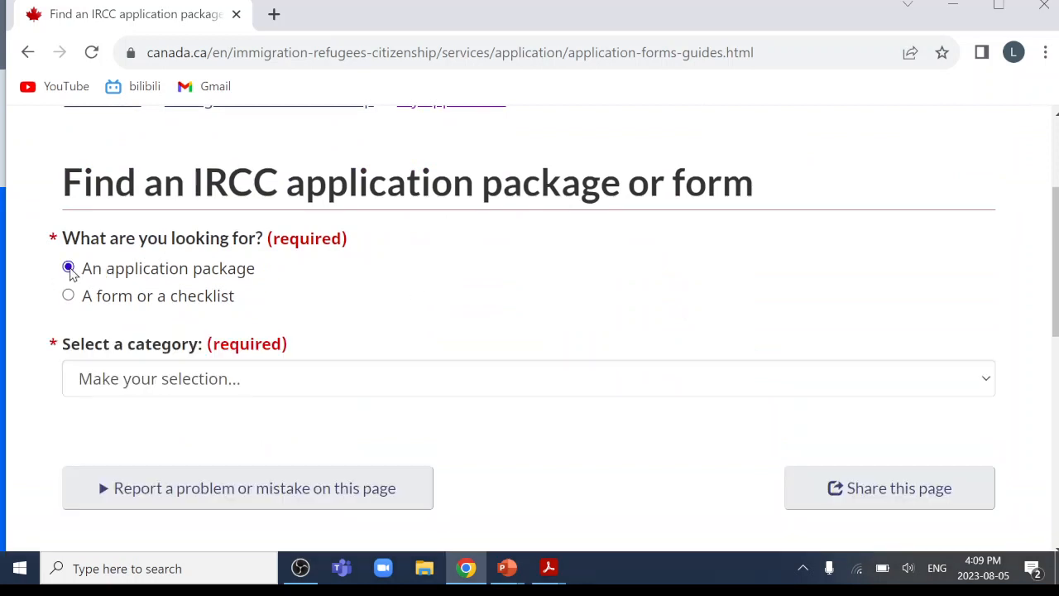
click(253, 383)
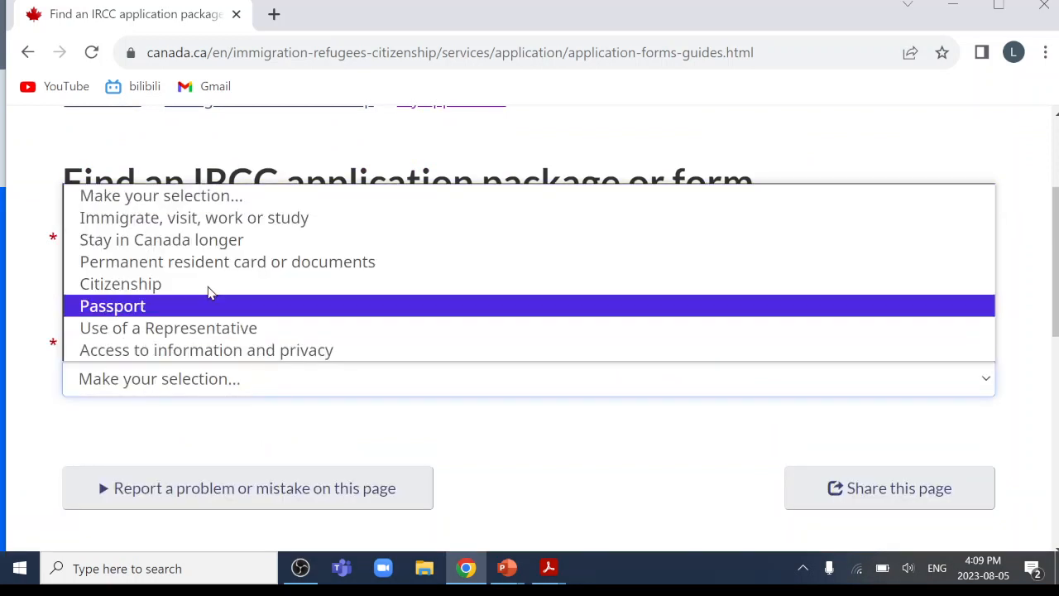
click(142, 284)
scroll(392, 380, down, 2)
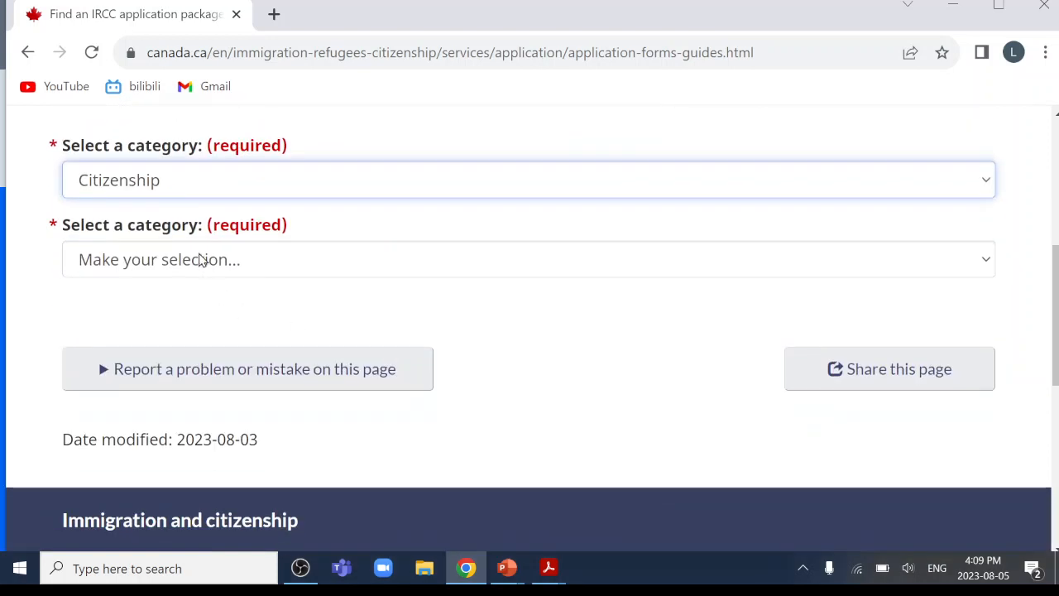
click(201, 259)
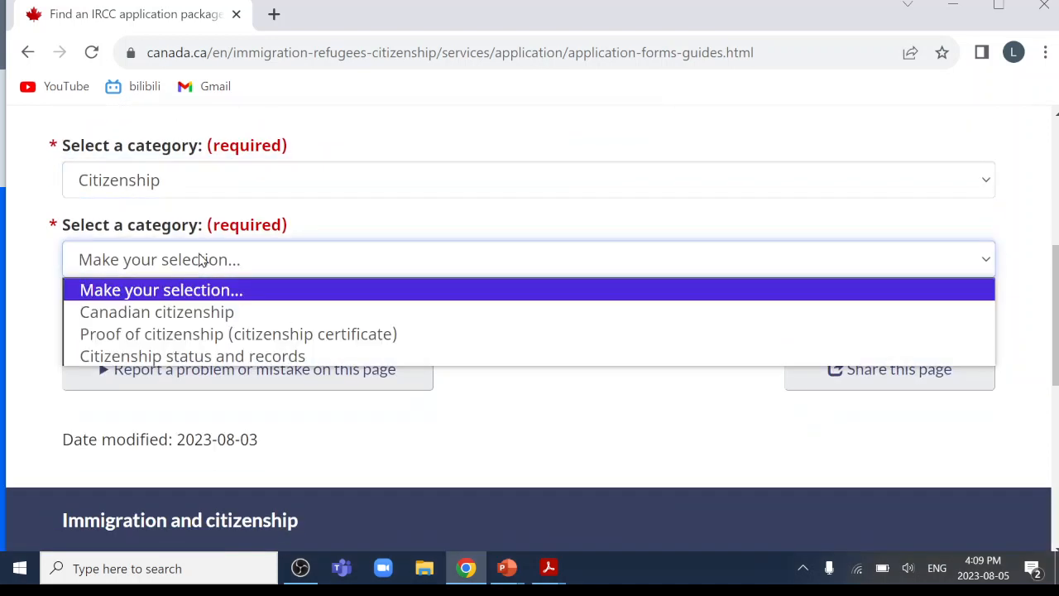
click(192, 321)
click(222, 342)
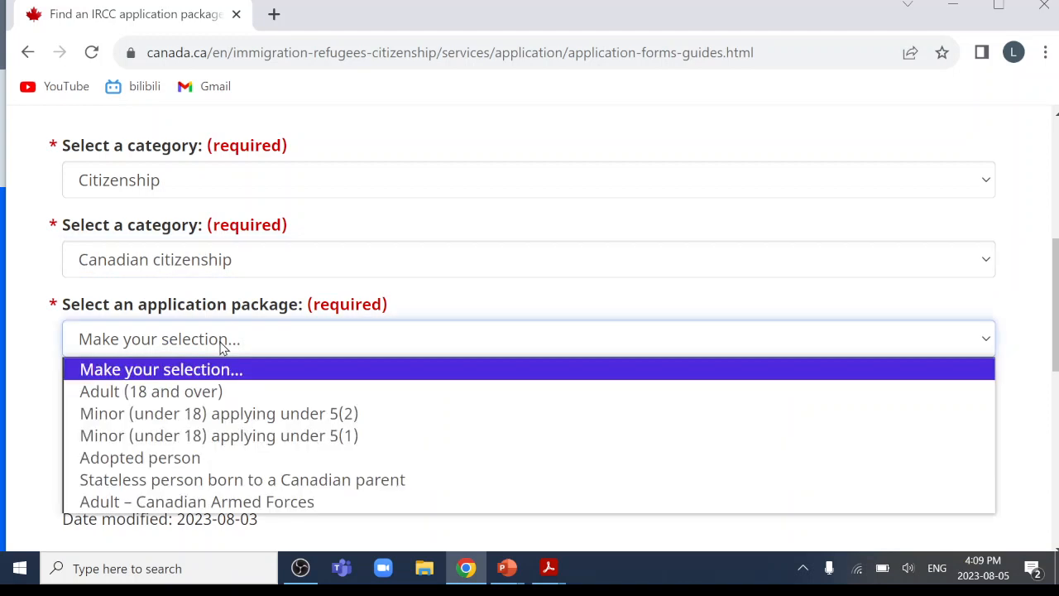
click(252, 419)
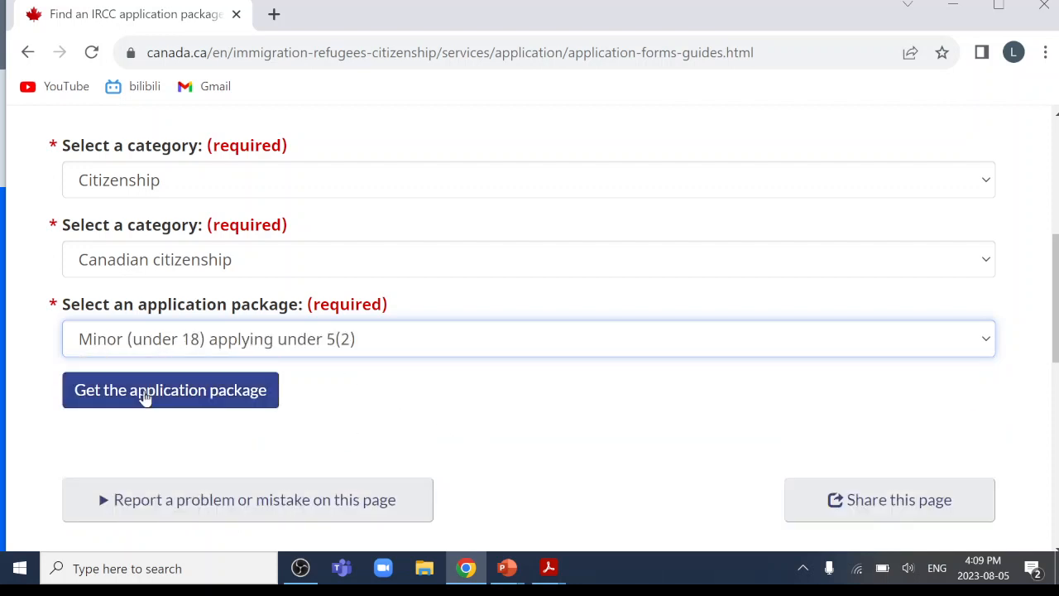
click(170, 401)
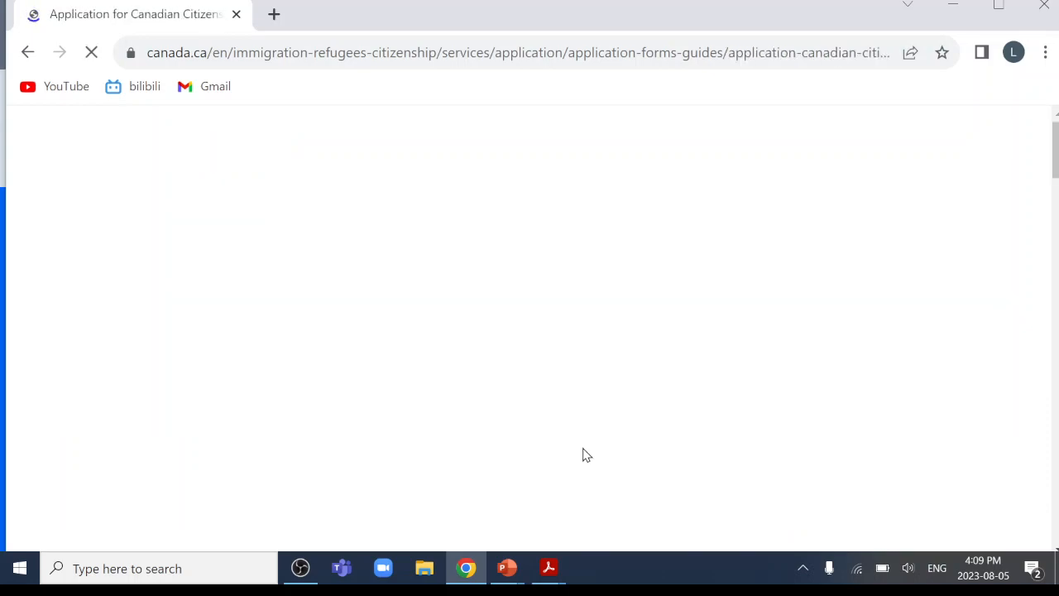
Scroll to Eligibility and highlight the first three requirements for the minor.
scroll(584, 452, down, 5)
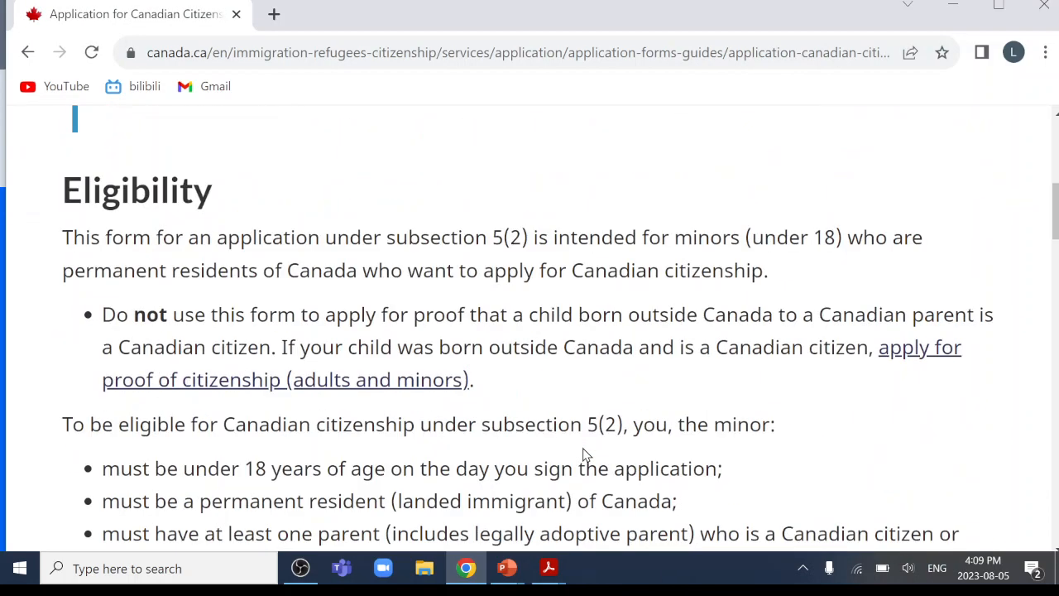
scroll(583, 454, down, 1)
scroll(496, 315, up, 1)
scroll(491, 293, down, 4)
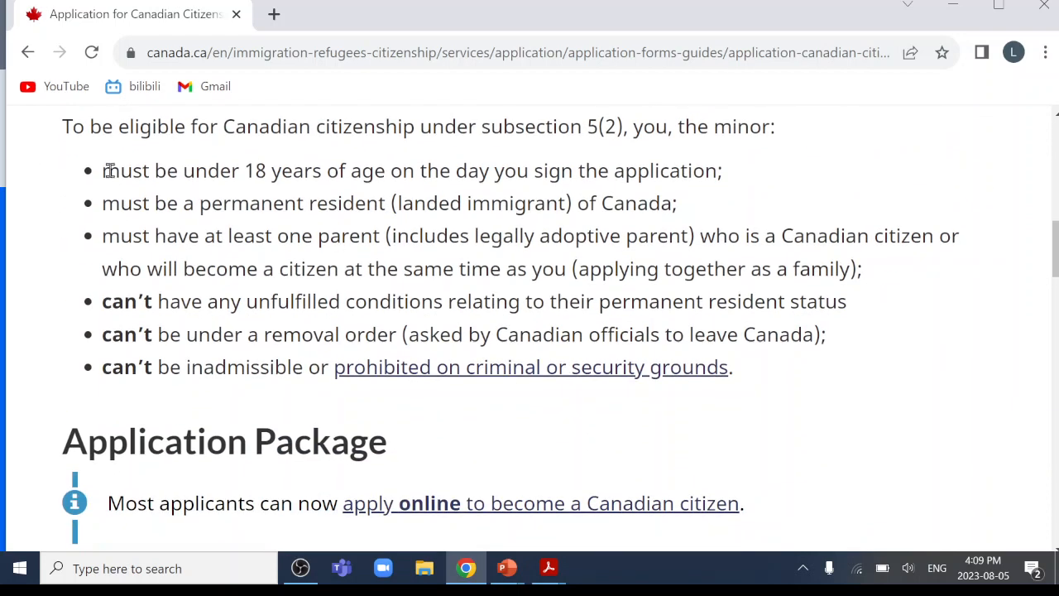
drag(104, 170, 956, 265)
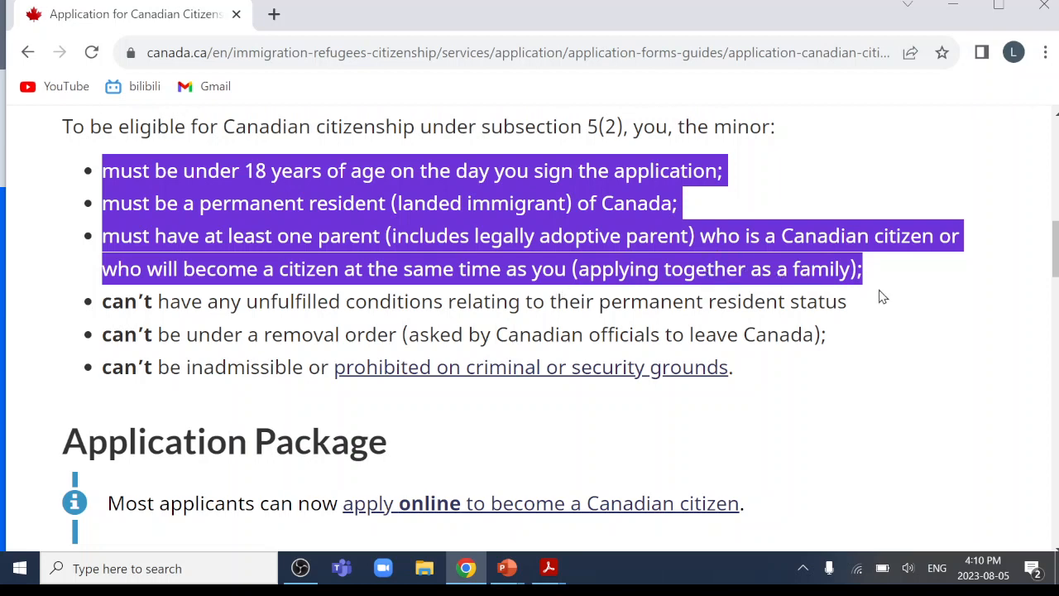
Highlight the three conditions that make a minor ineligible, then scroll to the package's forms list.
scroll(331, 225, down, 3)
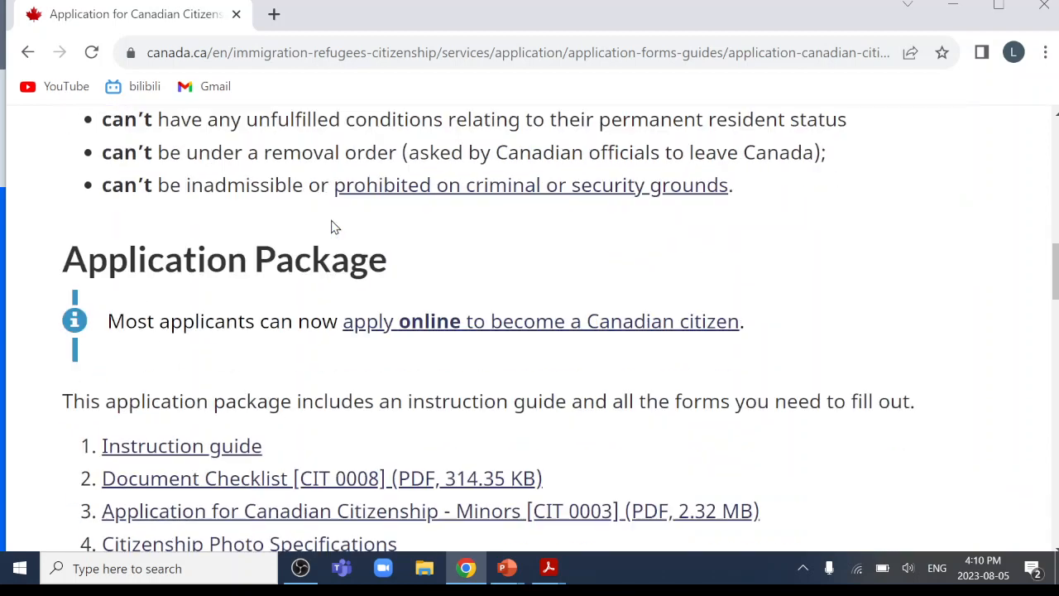
scroll(334, 226, up, 1)
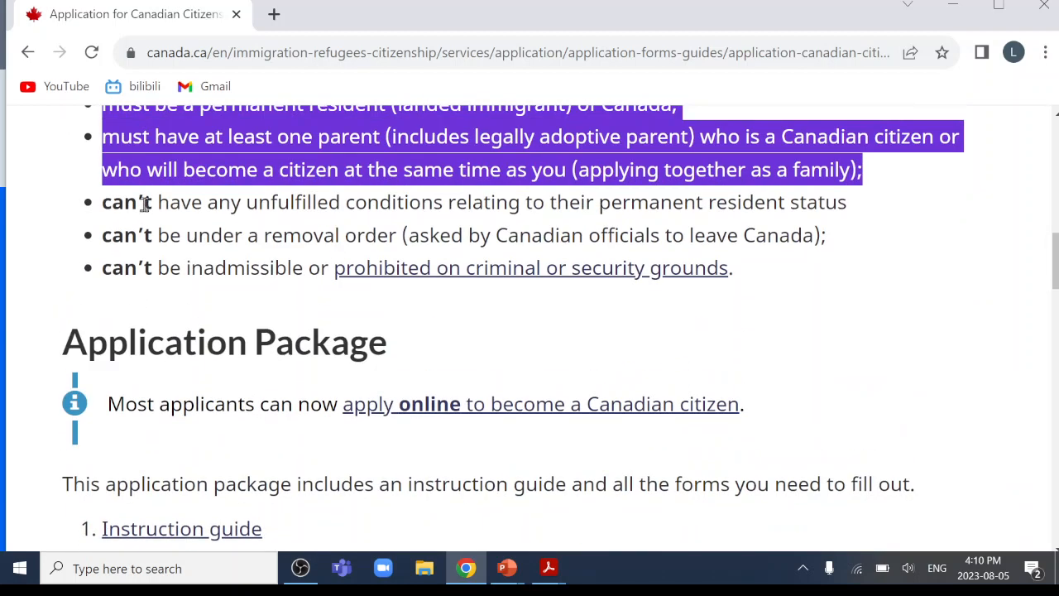
drag(101, 202, 761, 274)
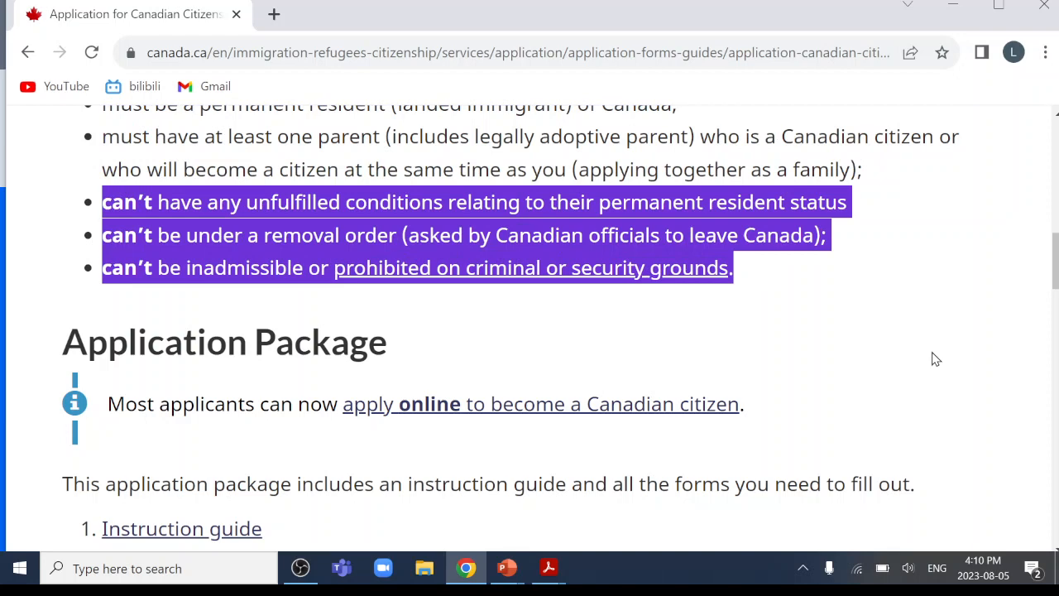
scroll(935, 356, down, 4)
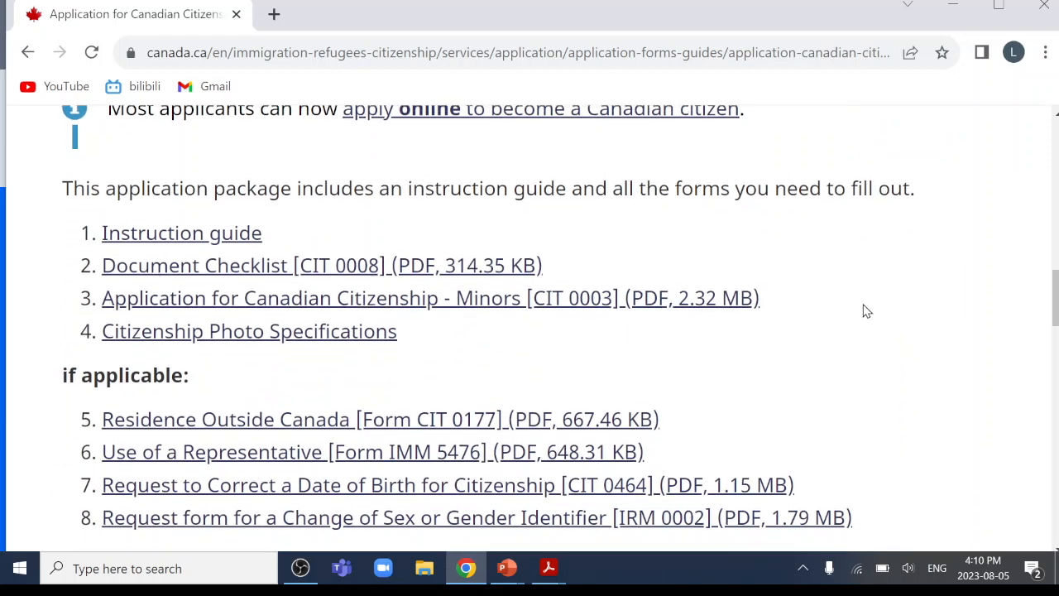
scroll(867, 312, up, 1)
scroll(431, 344, down, 1)
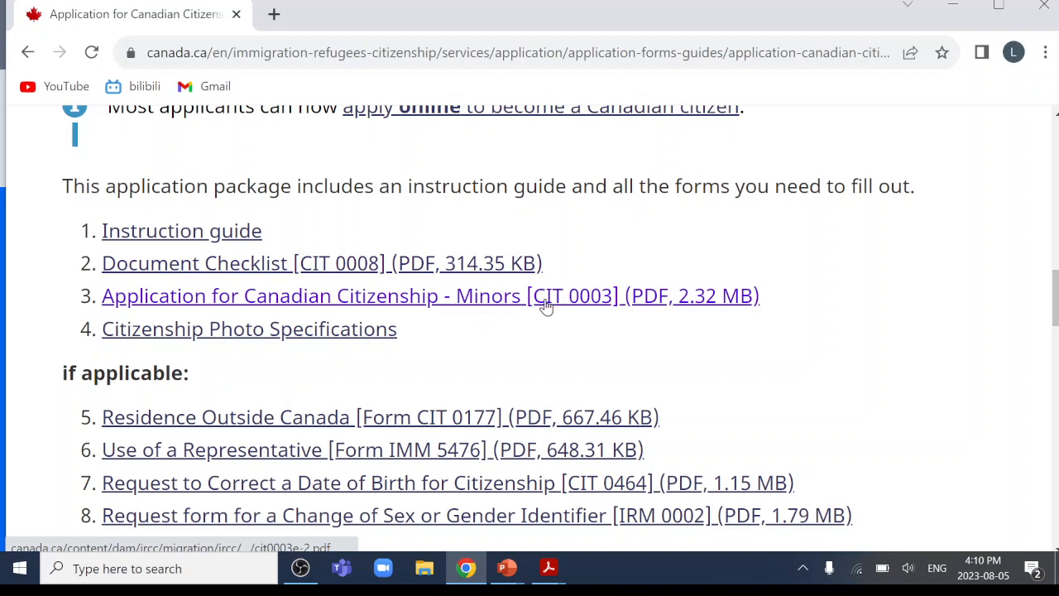
Open the CIT 0008 Document Checklist PDF, cancel its download, and return to the application page.
click(337, 267)
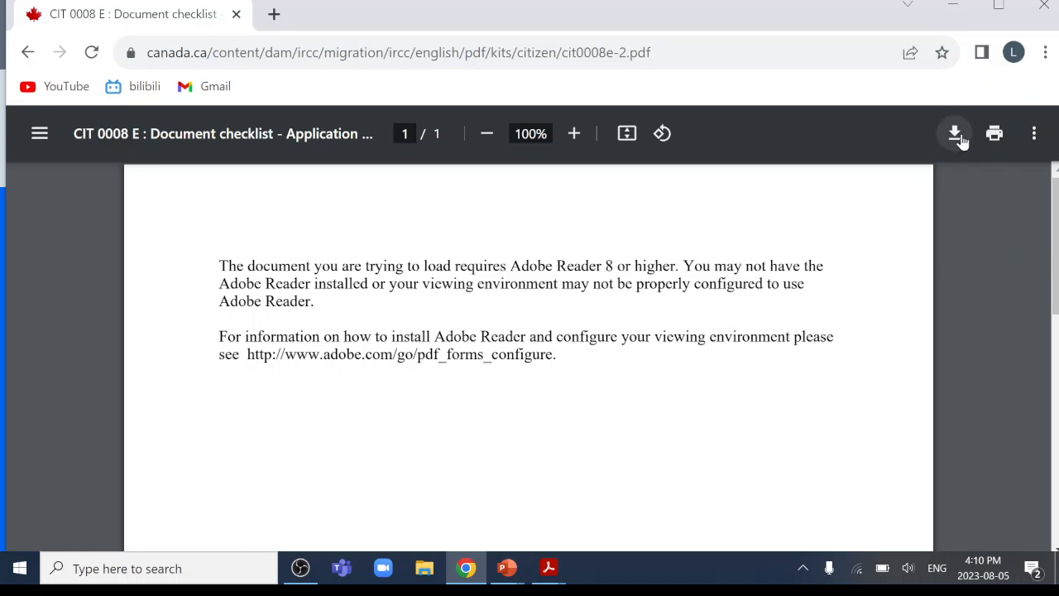
click(960, 136)
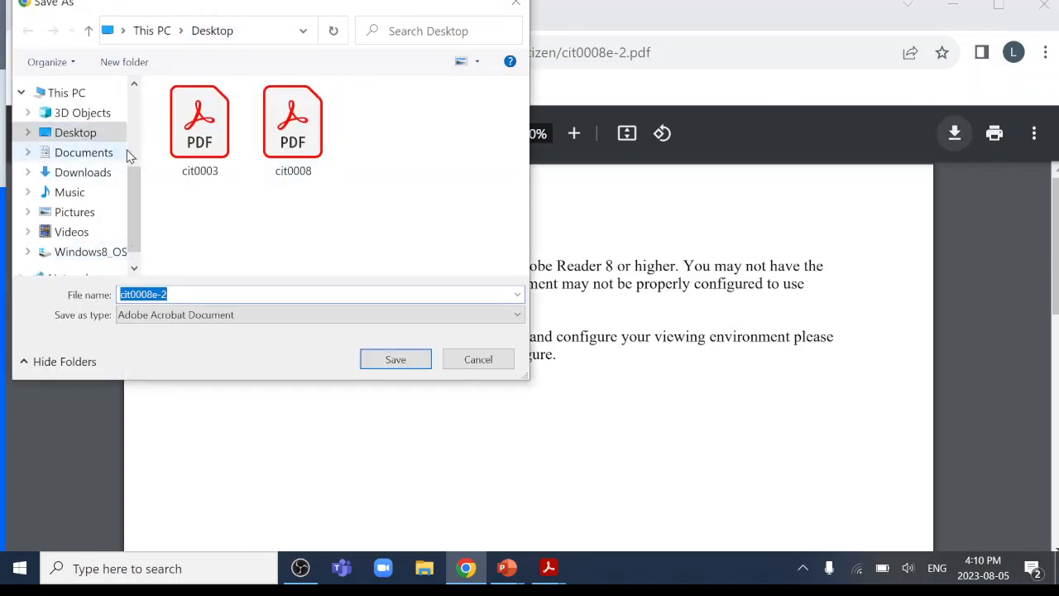
click(516, 6)
click(27, 52)
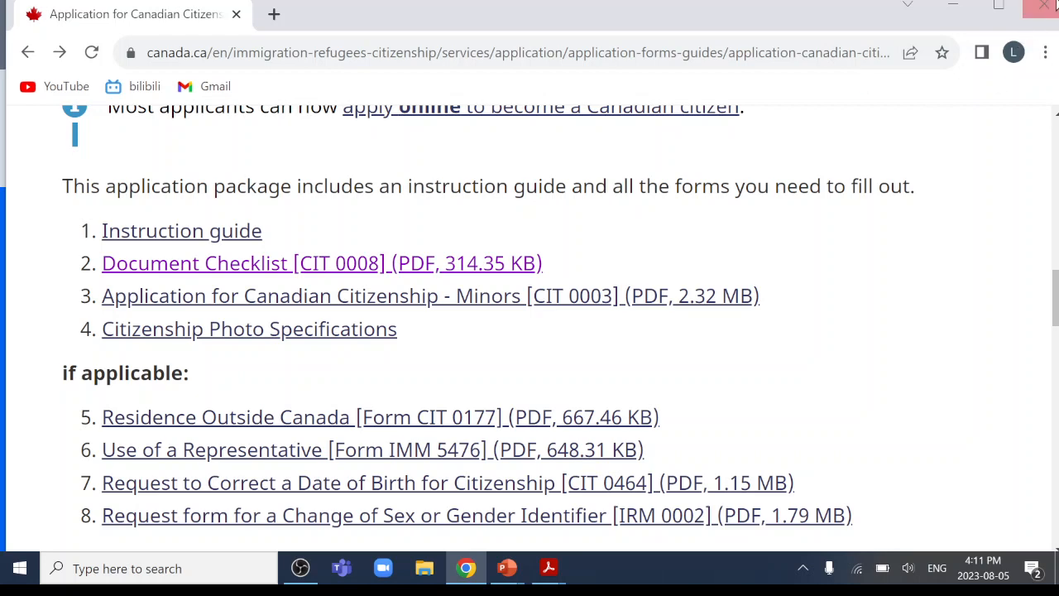
Close Chrome, exit and minimize the PowerPoint slideshow, and show cit0008.pdf in Acrobat Reader.
click(1049, 6)
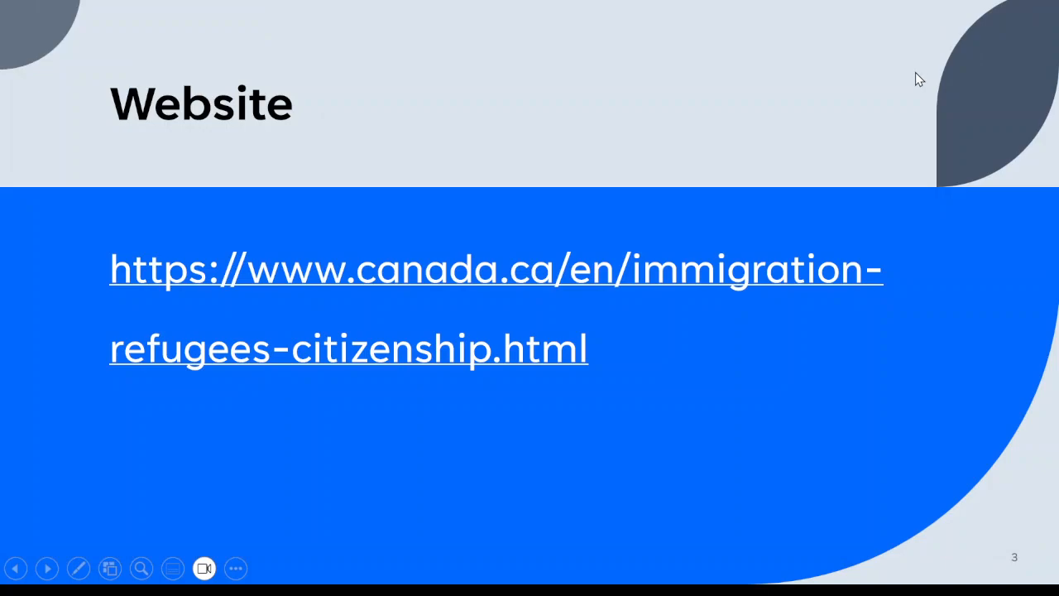
key(Escape)
click(963, 10)
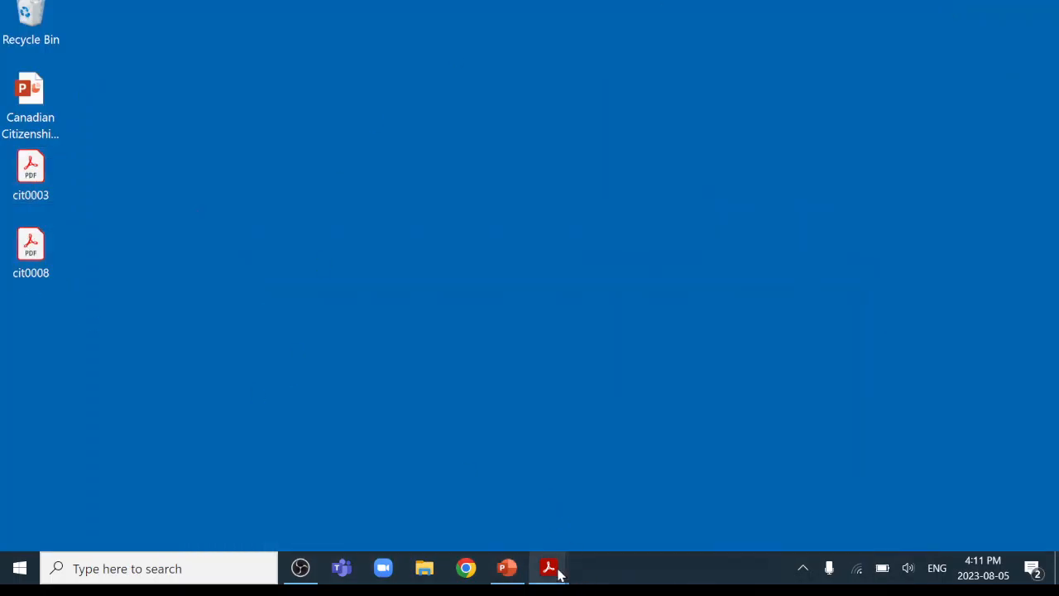
mouse_move(558, 573)
click(454, 494)
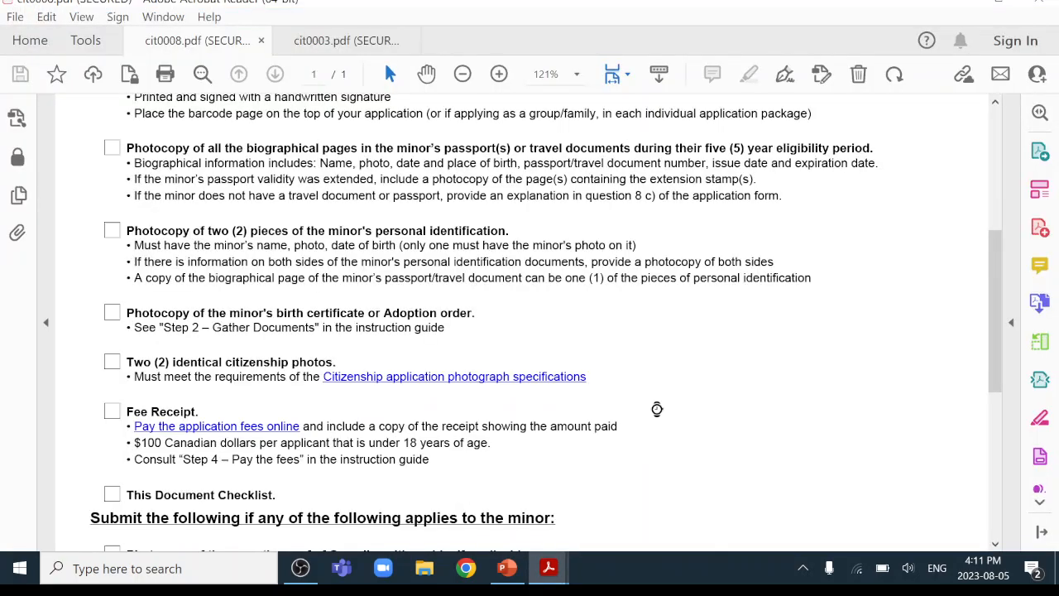
Scroll the cit0008 checklist to the 'I have enclosed the following items' list.
scroll(490, 314, up, 8)
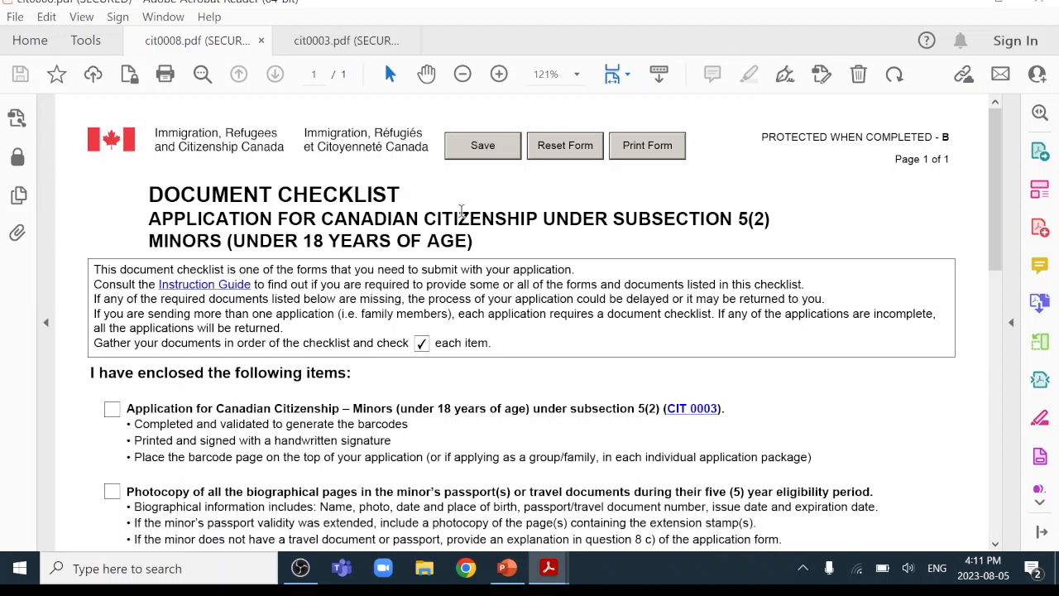
scroll(401, 261, down, 5)
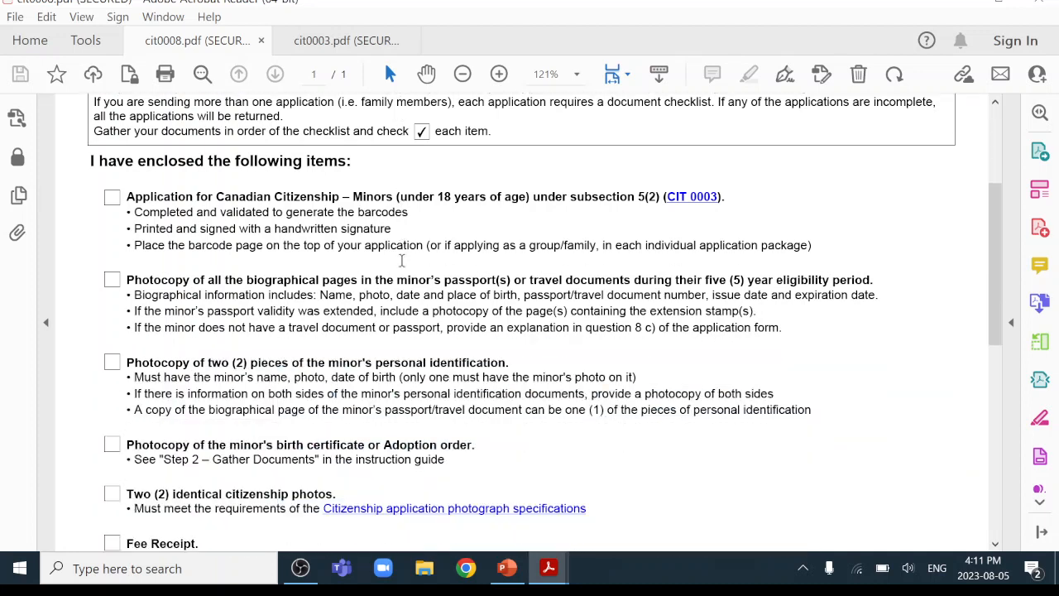
scroll(402, 261, up, 1)
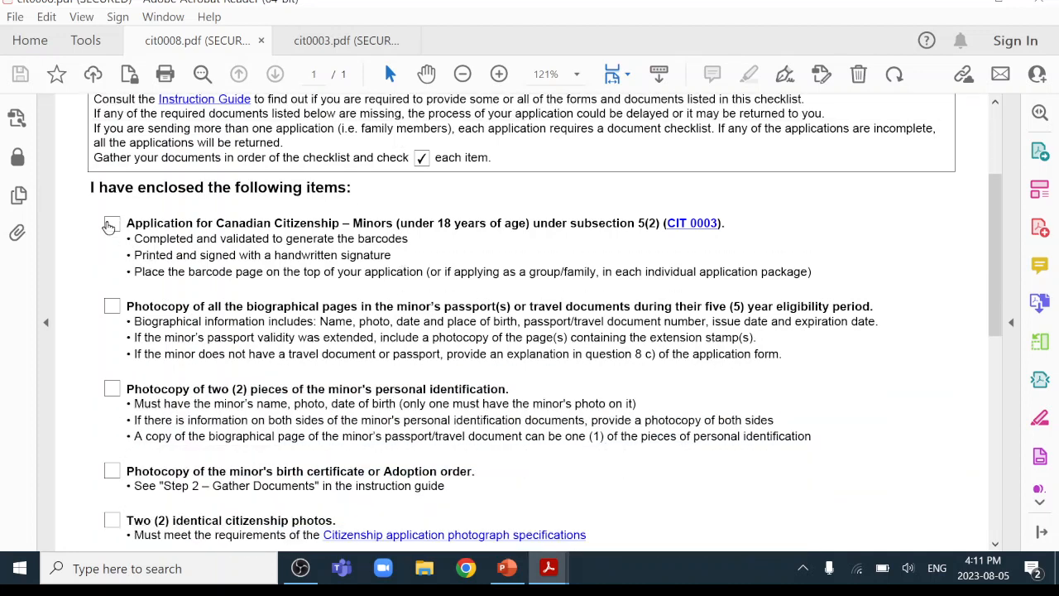
Tick the first two enclosed items: the CIT 0003 application and the passport biographical-page photocopies.
click(110, 225)
scroll(497, 283, down, 1)
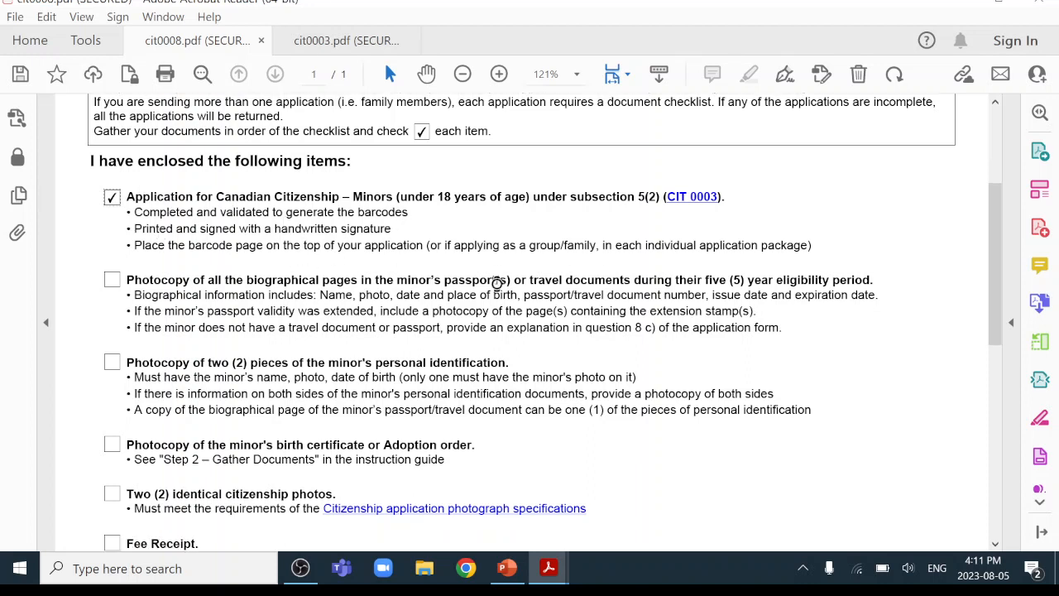
scroll(497, 283, down, 2)
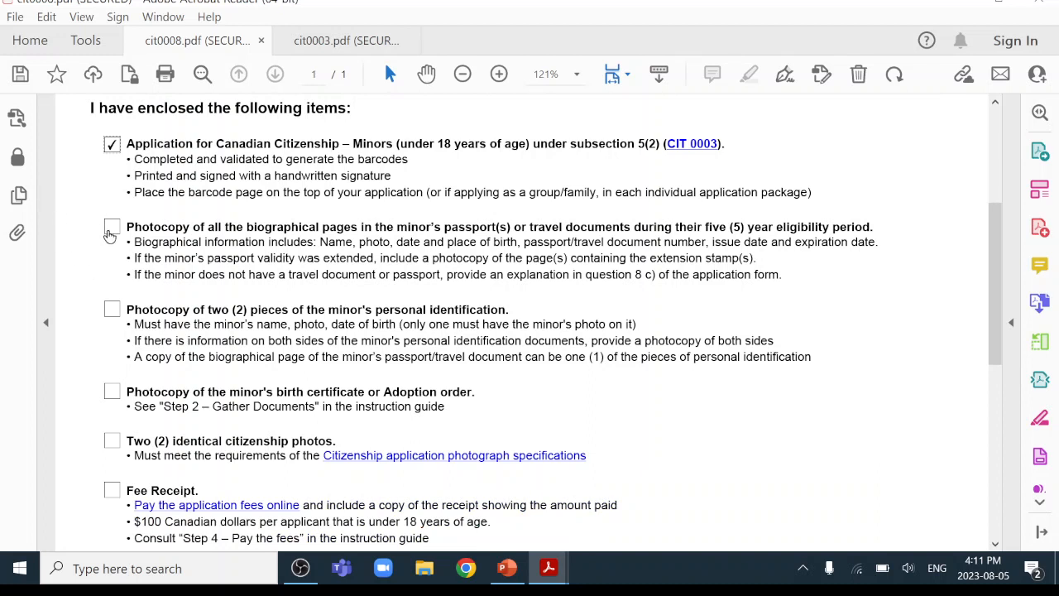
click(110, 230)
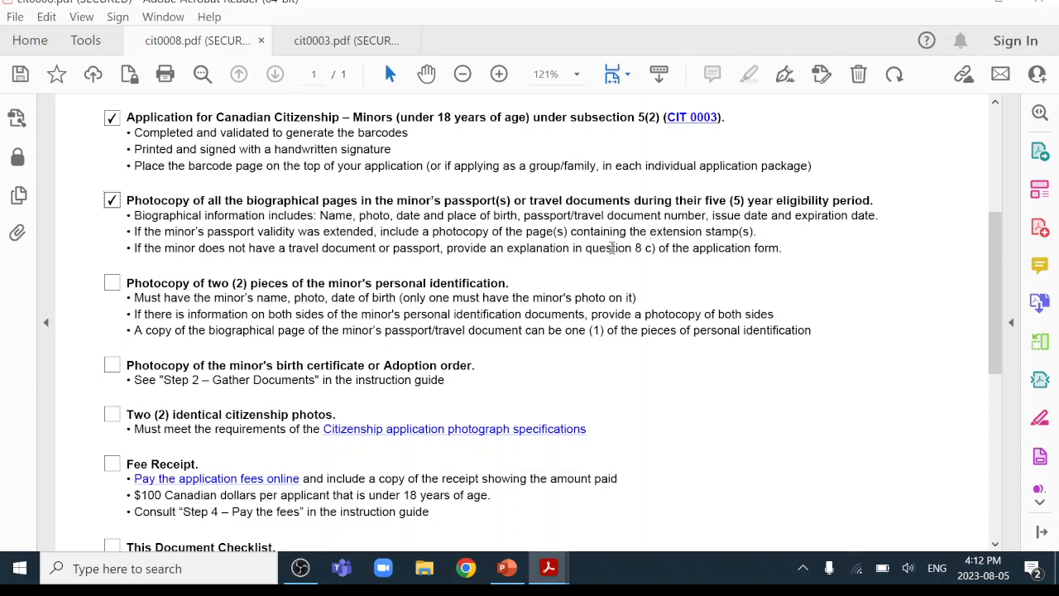
Tick the two personal identification photocopies and the birth certificate photocopy as enclosed.
scroll(612, 248, down, 1)
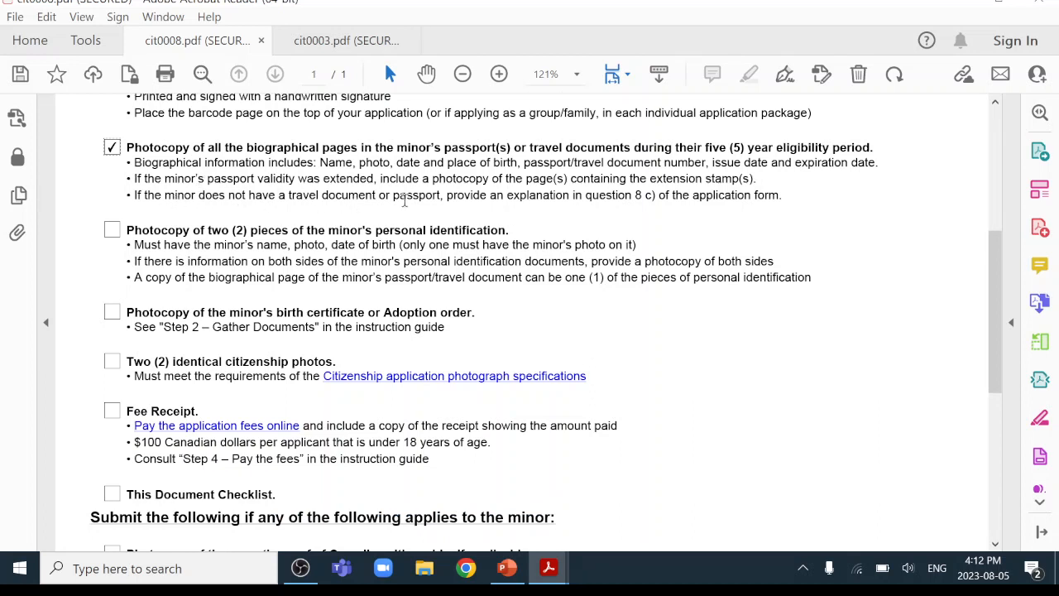
drag(634, 195, 670, 197)
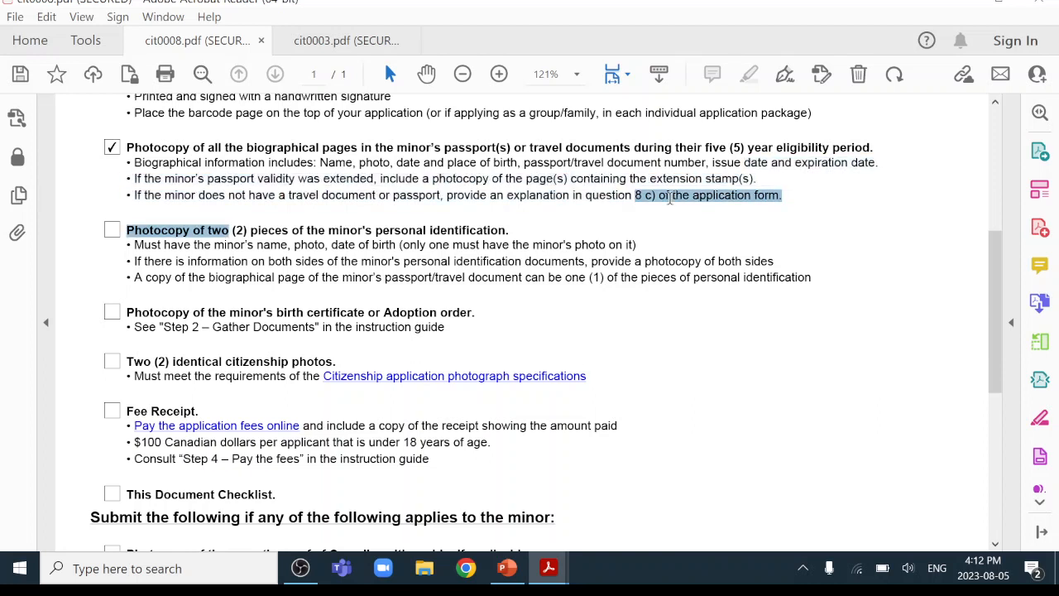
click(572, 191)
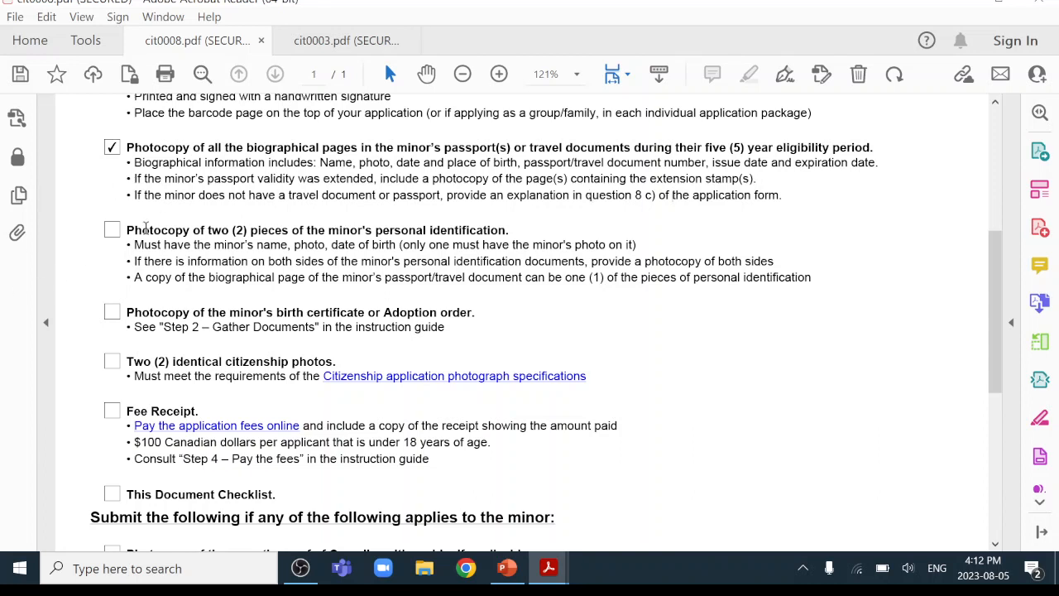
scroll(145, 223, up, 1)
scroll(146, 224, down, 1)
click(113, 232)
drag(403, 245, 636, 245)
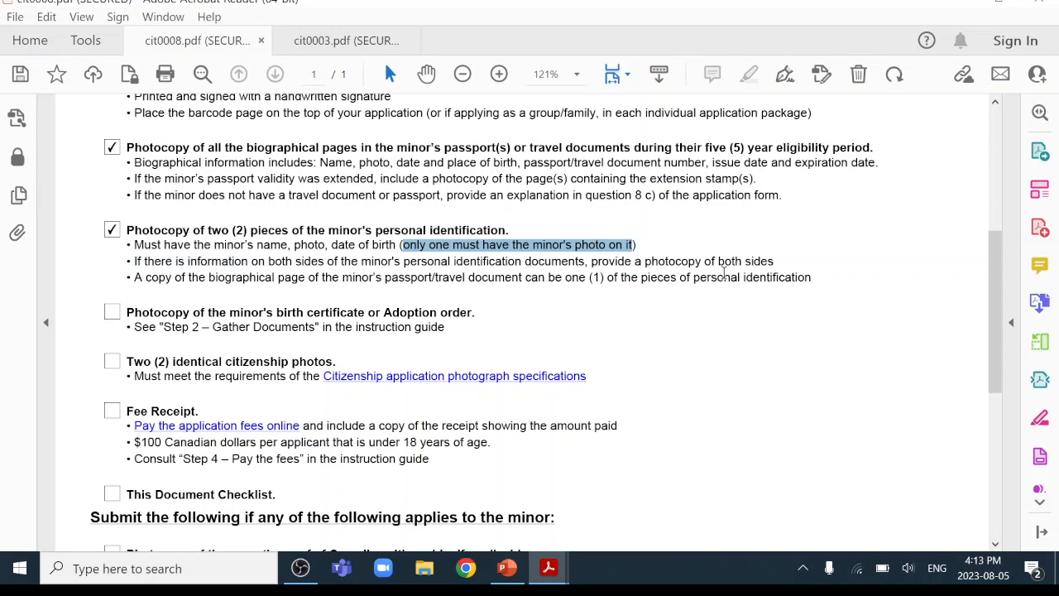
scroll(724, 274, down, 2)
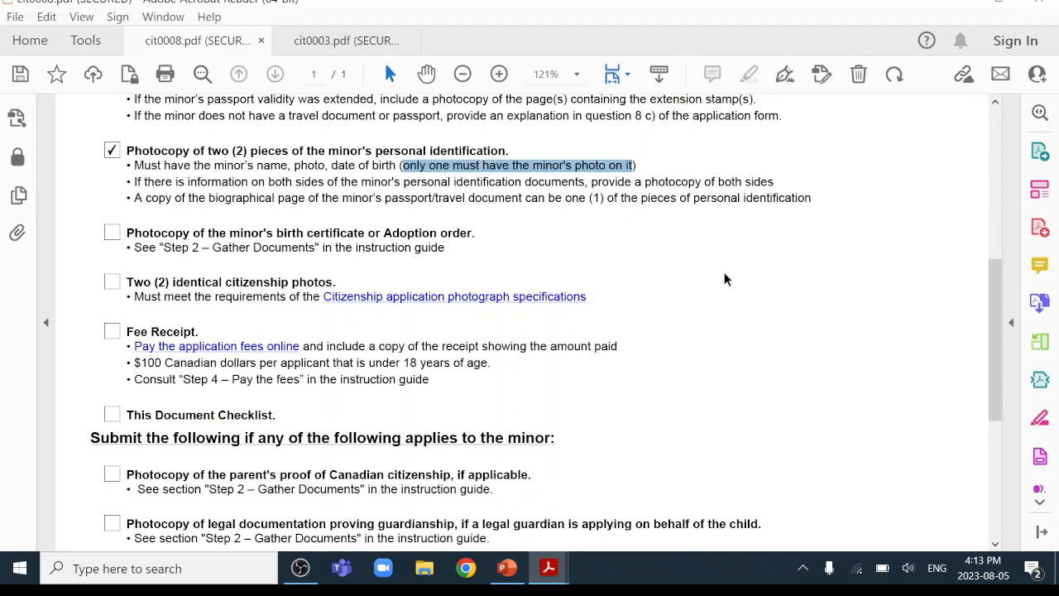
click(113, 236)
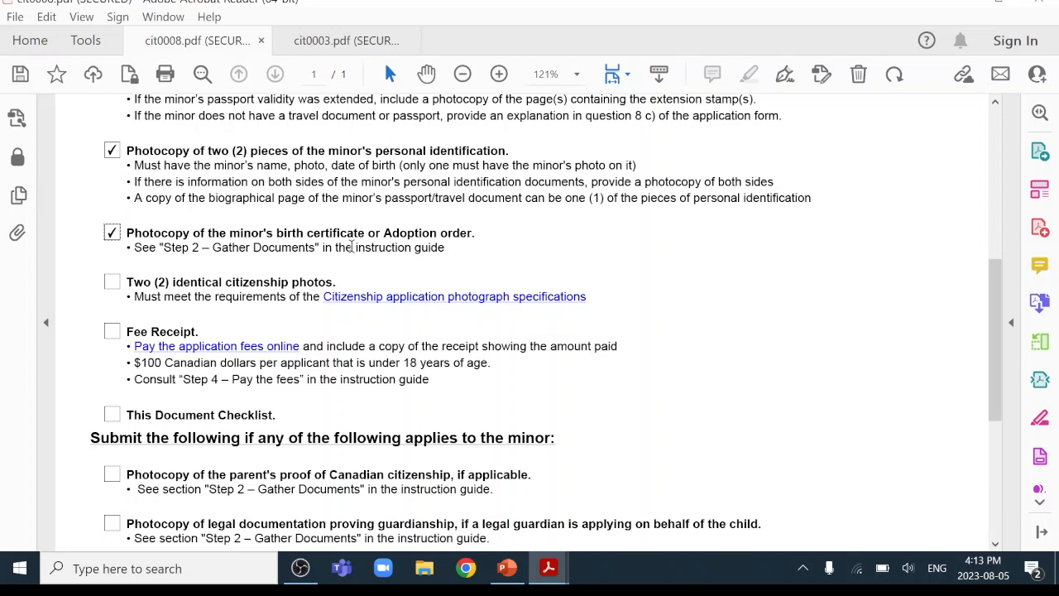
Tick the two citizenship photos, the fee receipt and This Document Checklist as enclosed.
click(112, 283)
scroll(425, 310, down, 1)
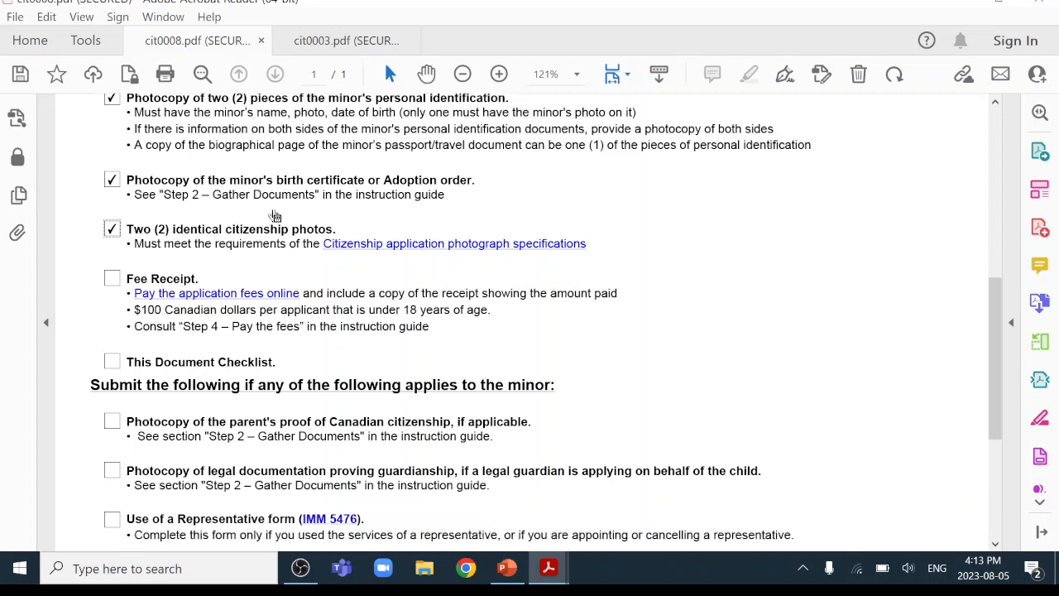
click(112, 281)
scroll(397, 376, down, 3)
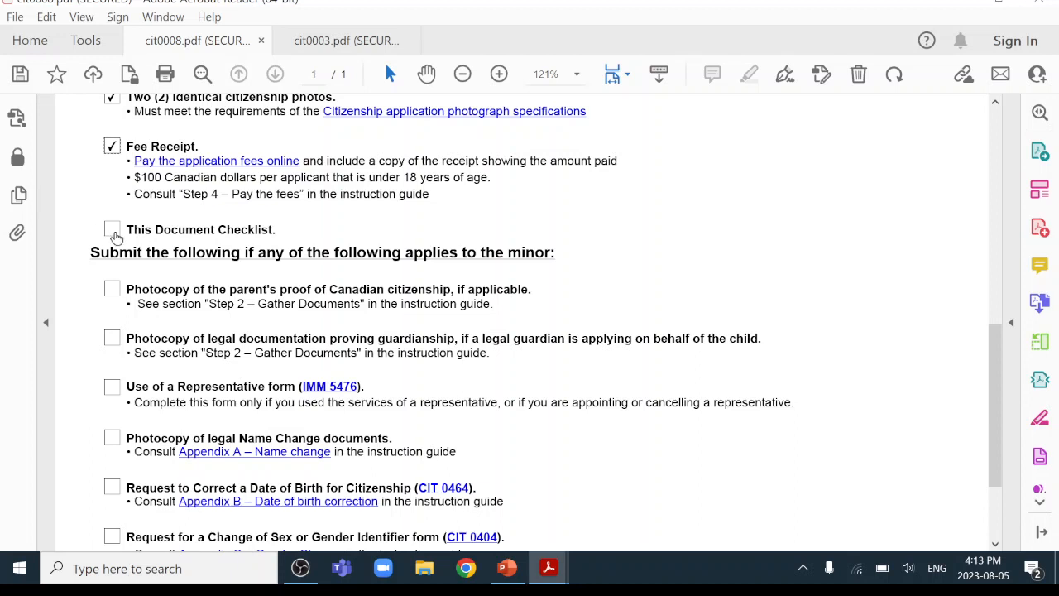
click(110, 231)
scroll(591, 379, down, 1)
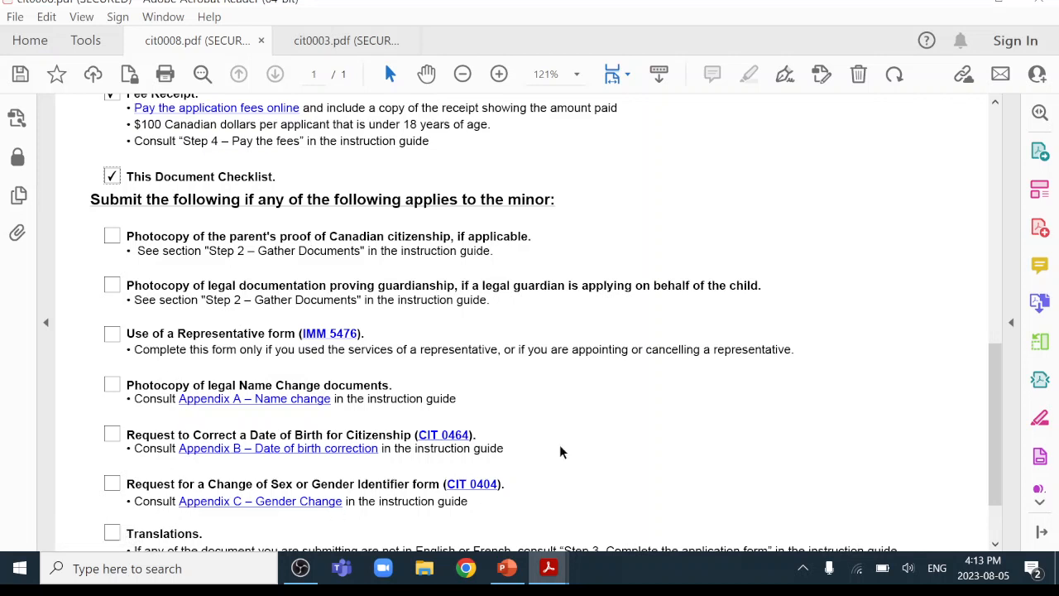
scroll(560, 447, down, 2)
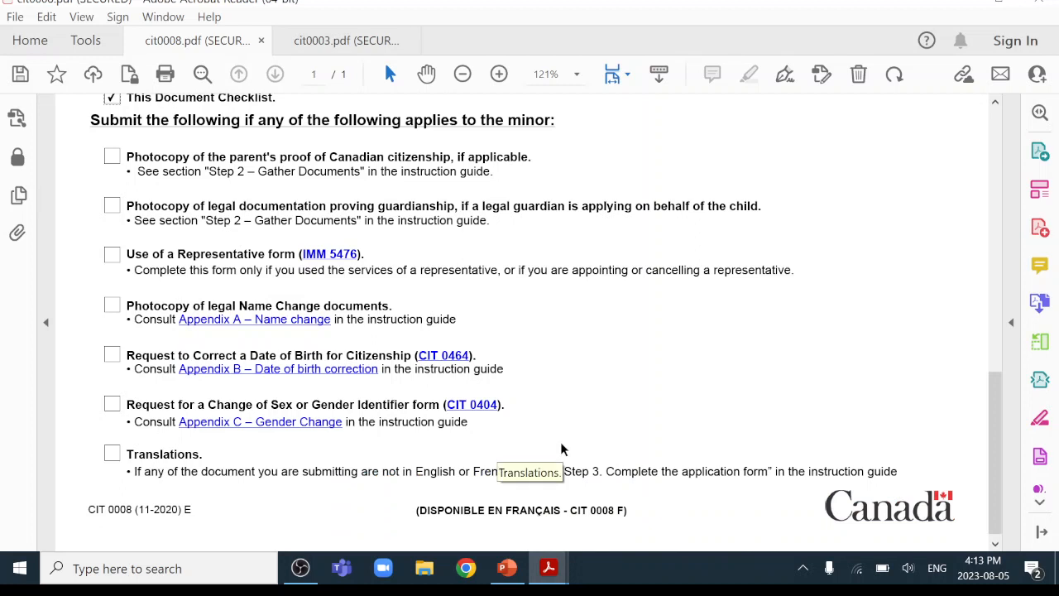
Leave the Translations and parent's citizenship proof items unchecked, then switch to cit0003.pdf.
click(113, 456)
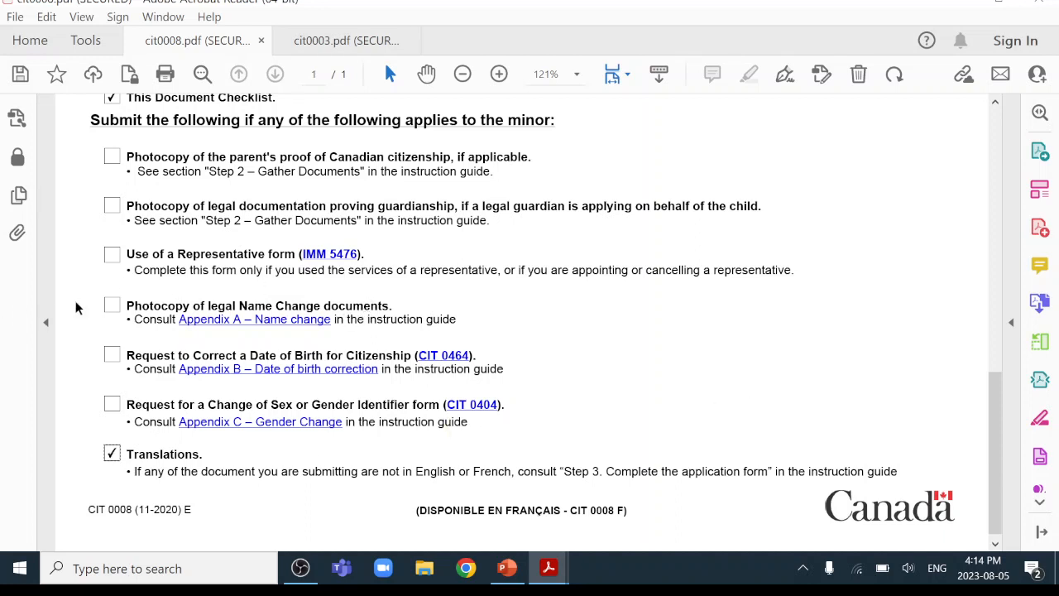
scroll(716, 356, up, 1)
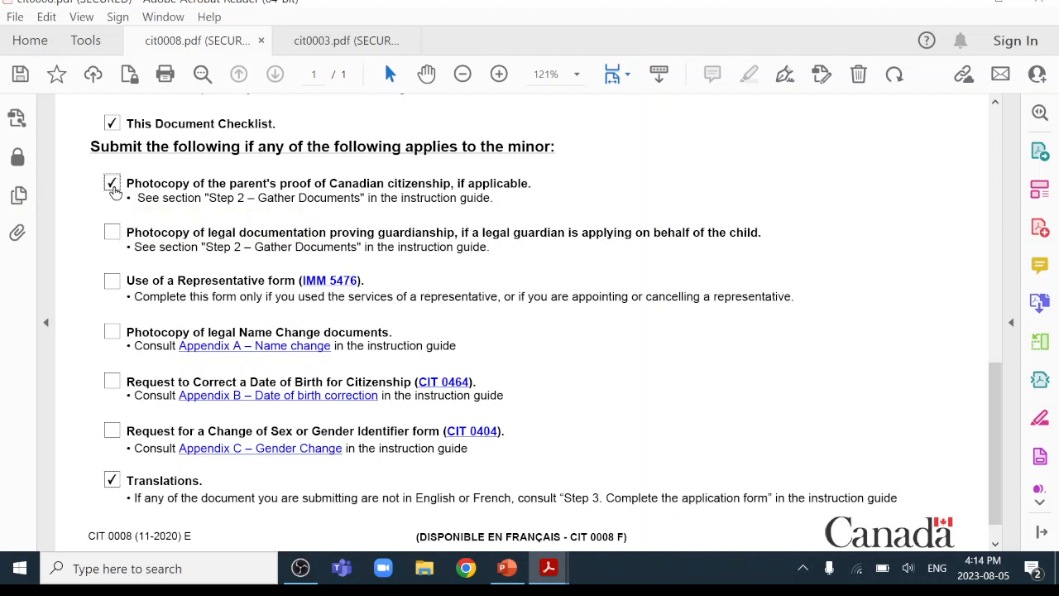
click(113, 184)
click(113, 183)
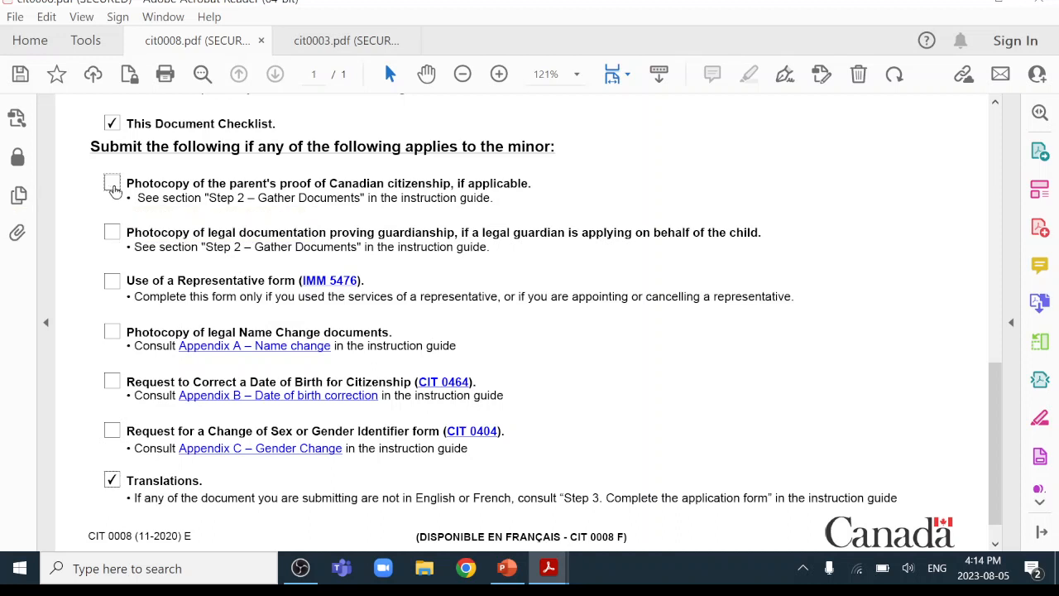
click(112, 480)
scroll(786, 373, up, 5)
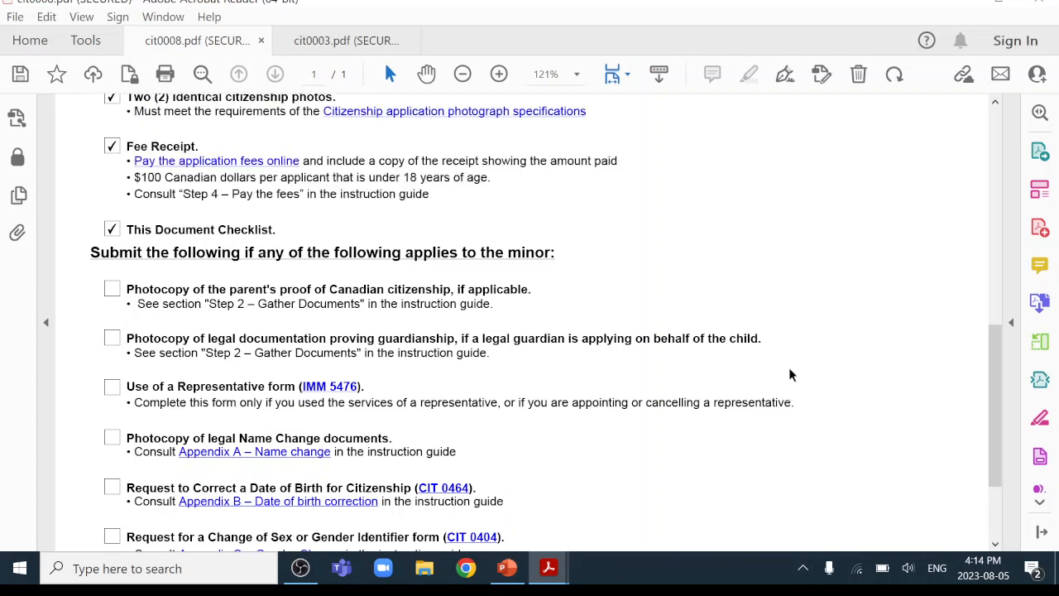
scroll(161, 251, up, 3)
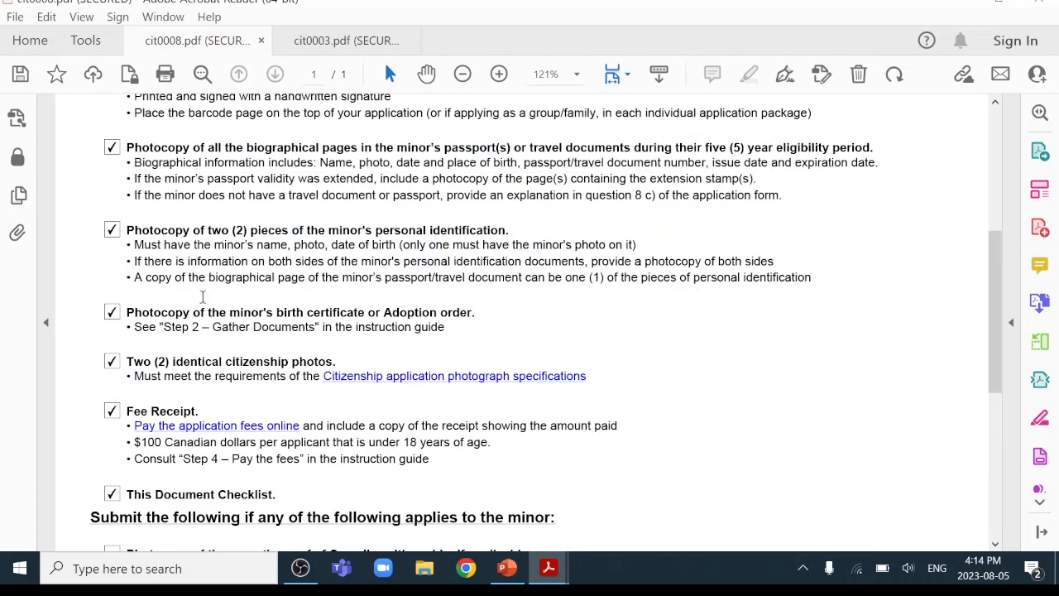
scroll(203, 295, up, 2)
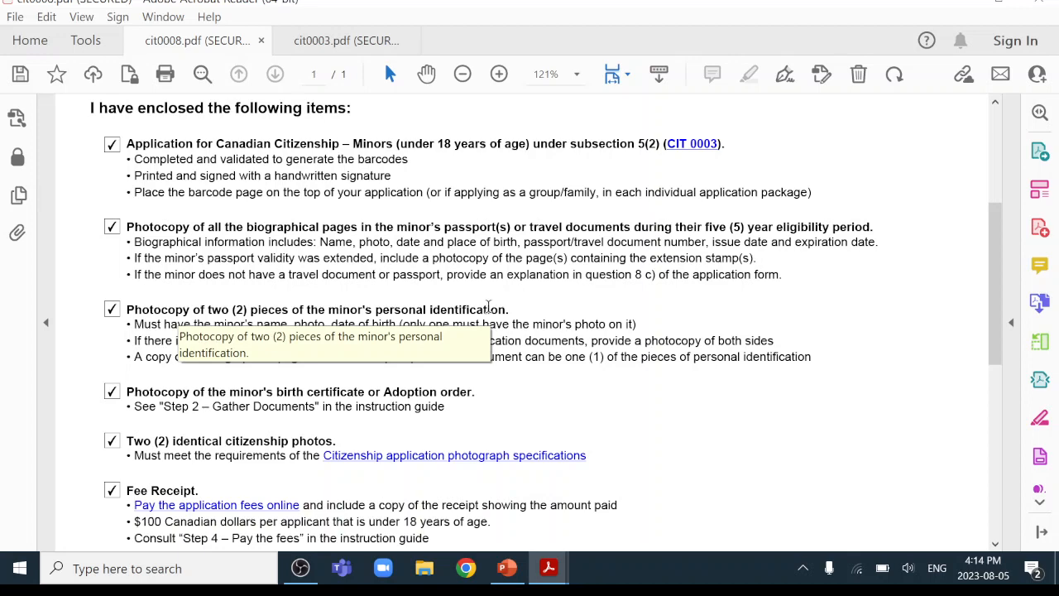
scroll(490, 306, down, 10)
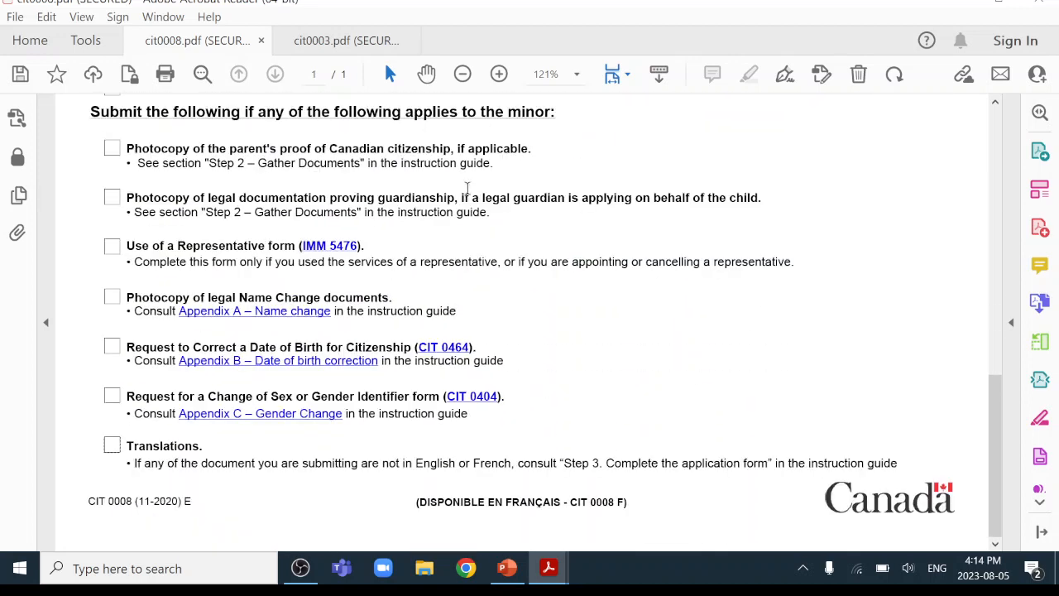
click(356, 47)
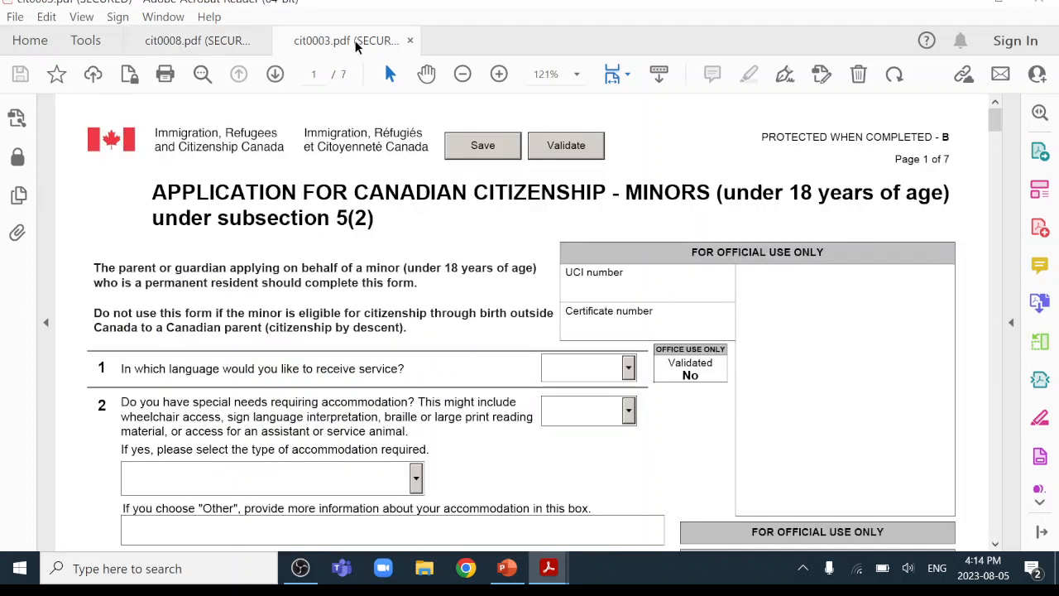
Set the service language to English and answer No to needing special accommodation.
scroll(404, 254, down, 1)
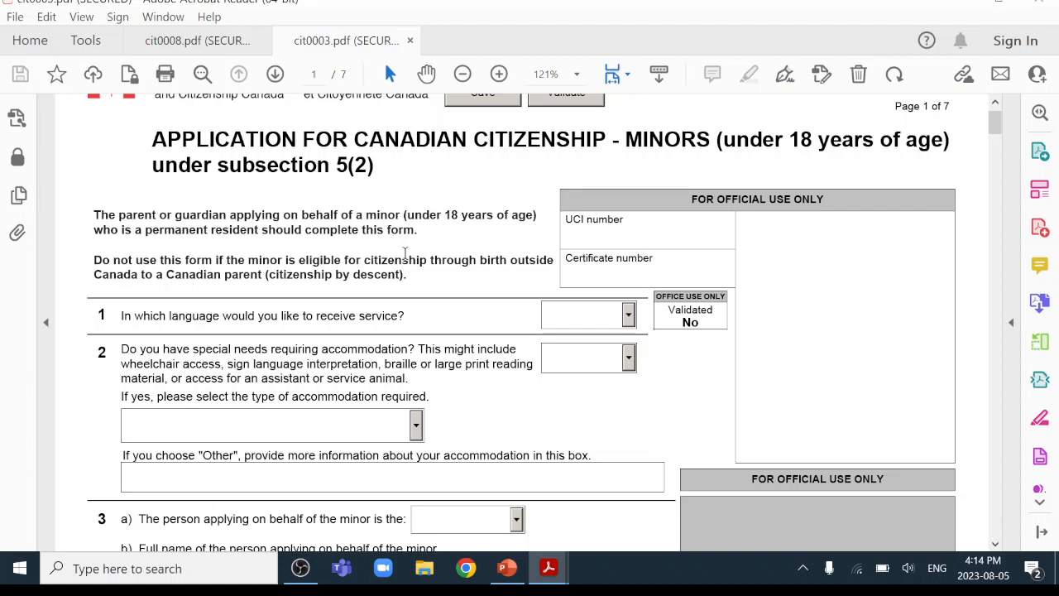
click(629, 315)
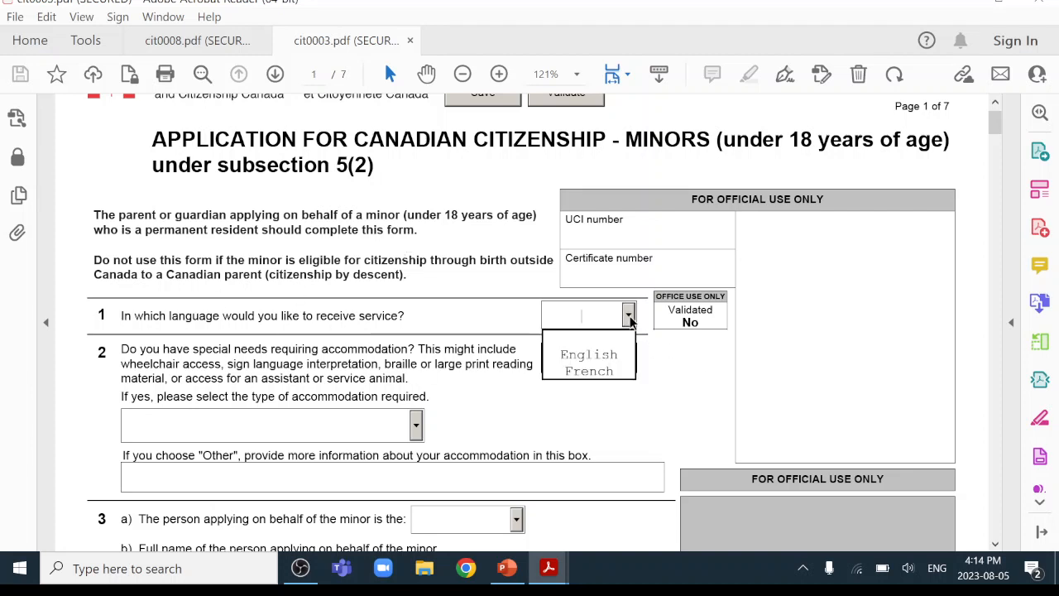
click(601, 356)
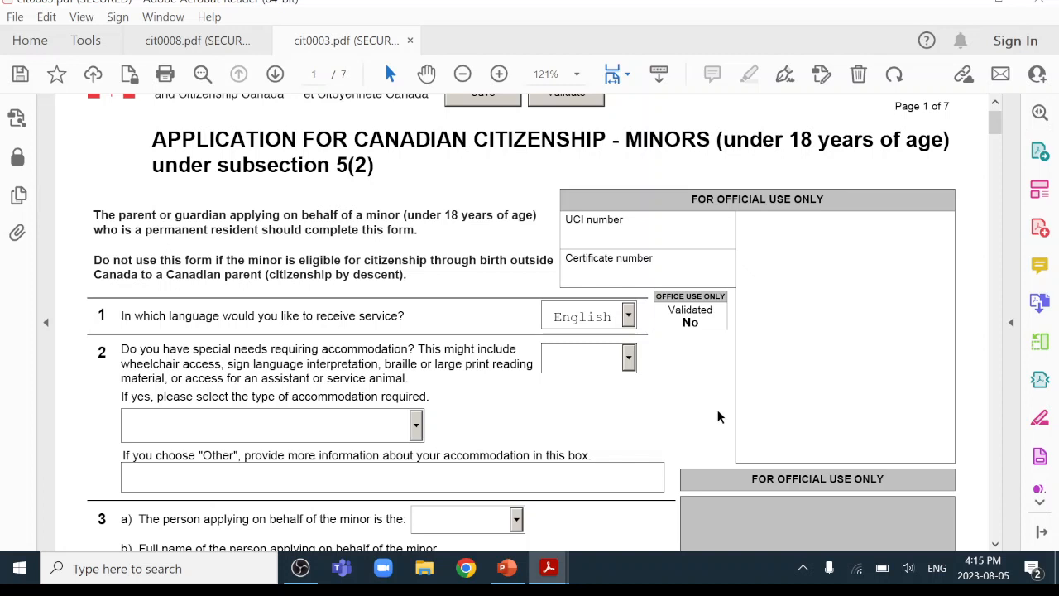
scroll(651, 374, down, 1)
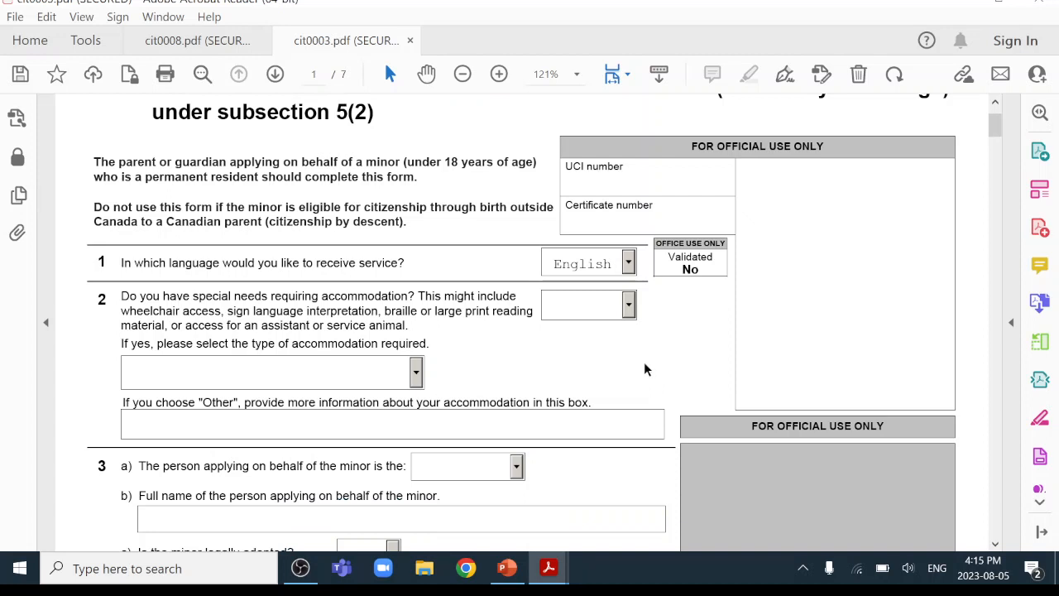
click(628, 306)
click(598, 338)
click(629, 306)
click(599, 324)
scroll(548, 377, down, 3)
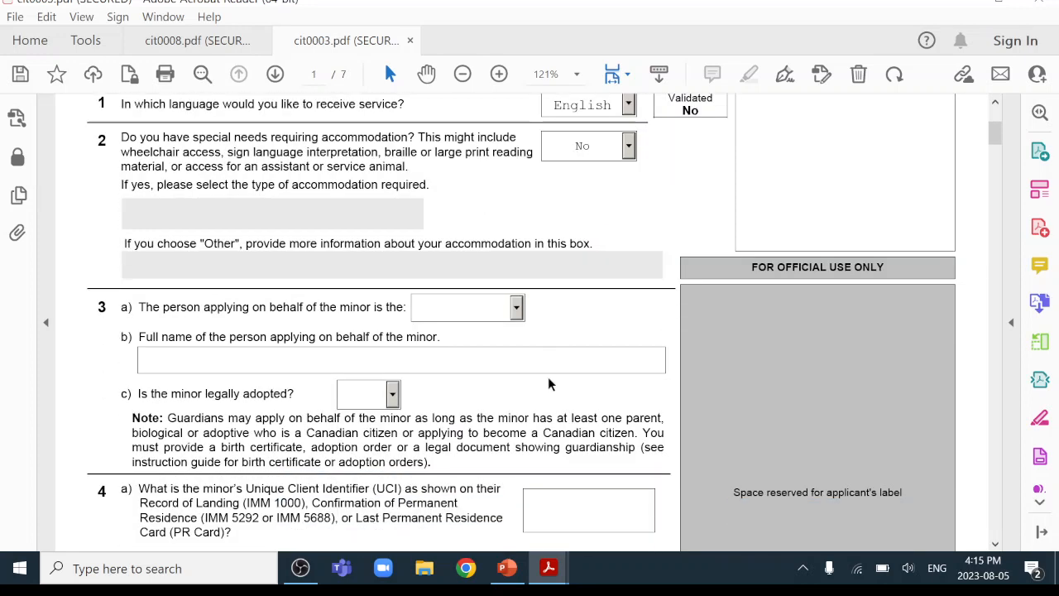
Choose Parent in 3a, enter the parent's full name in 3b, and answer No to adoption.
click(517, 308)
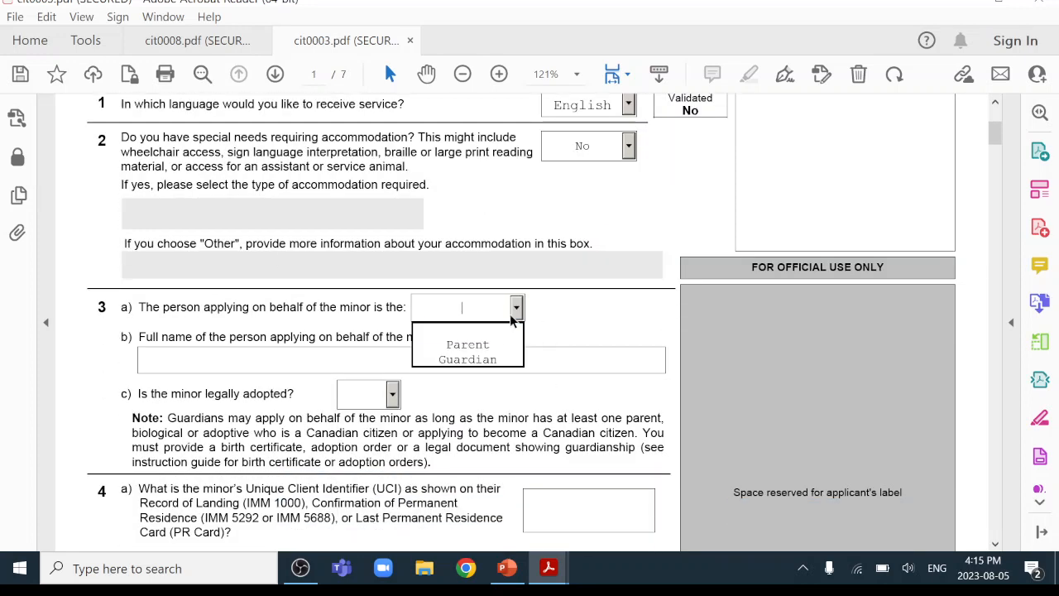
click(488, 343)
scroll(542, 356, down, 1)
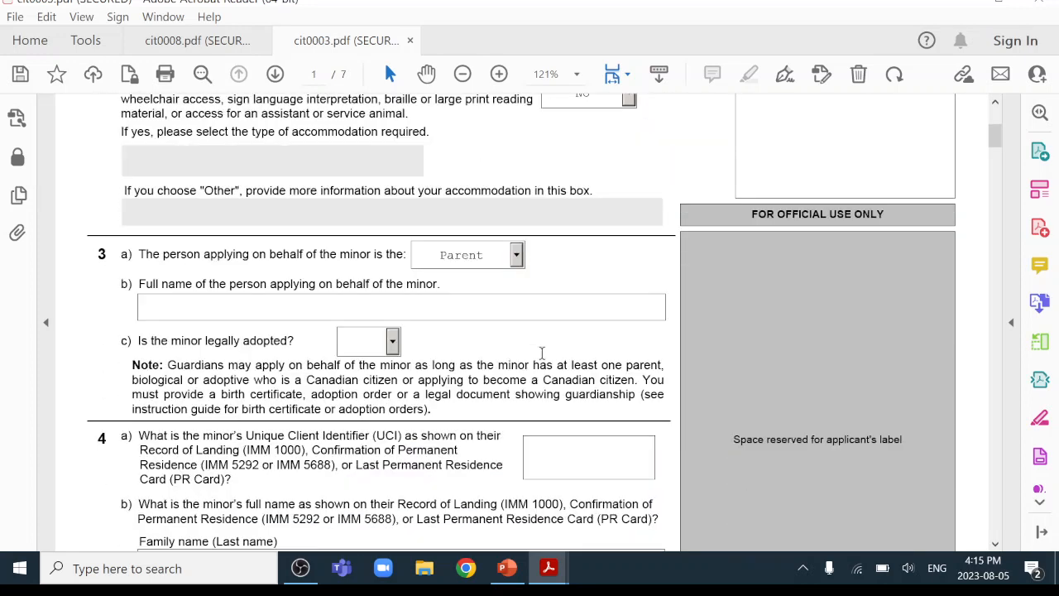
click(213, 308)
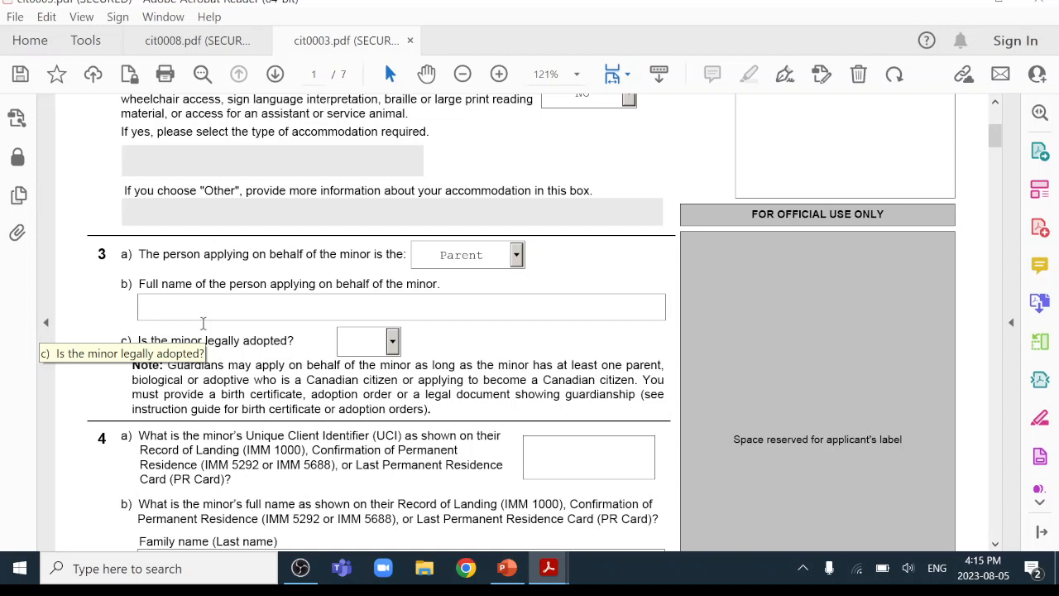
text(A )
text(Shan)
key(BackSpace)
key(BackSpace)
key(BackSpace)
key(BackSpace)
text(ZHANG)
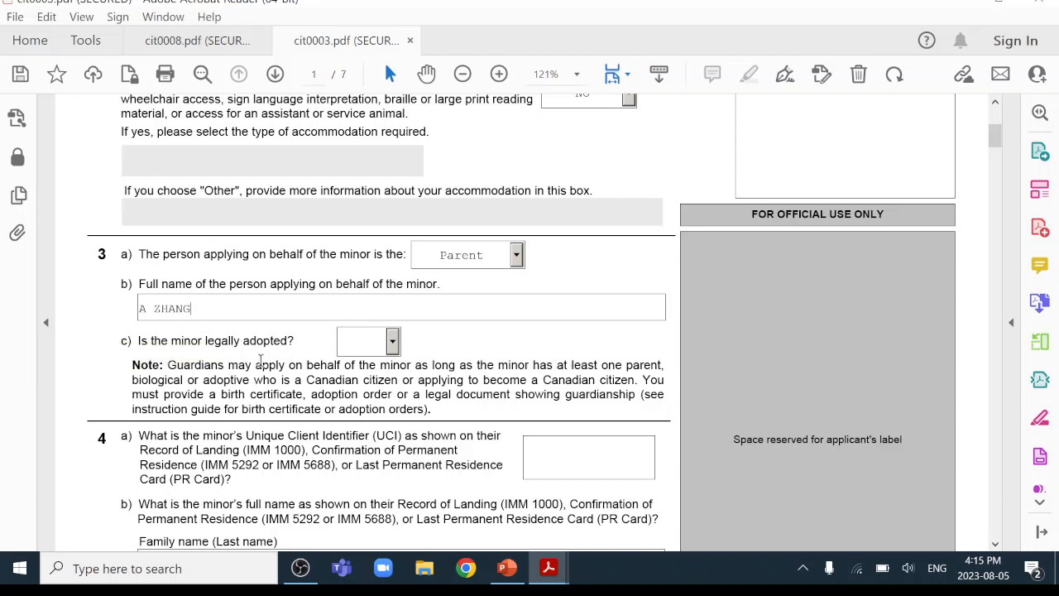
click(392, 347)
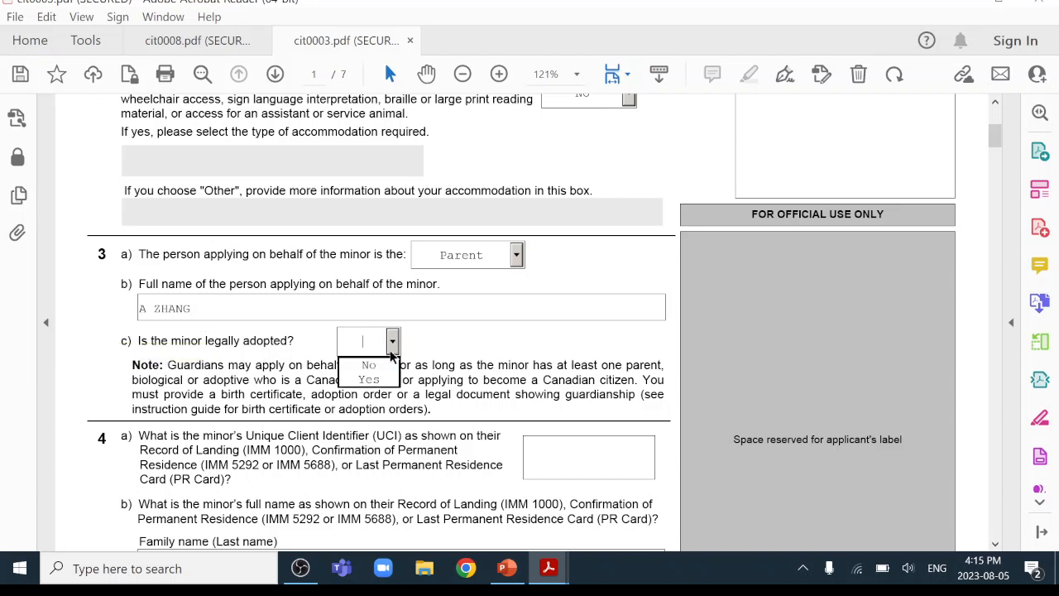
click(369, 365)
Enter the minor's UCI, family name and given name in question 4.
scroll(538, 385, down, 1)
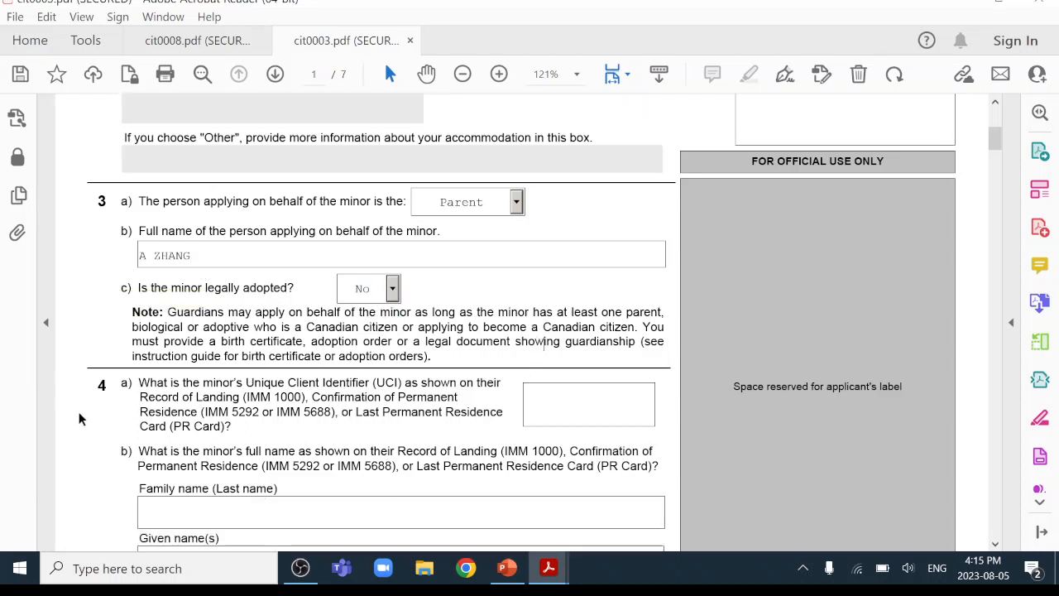
click(563, 422)
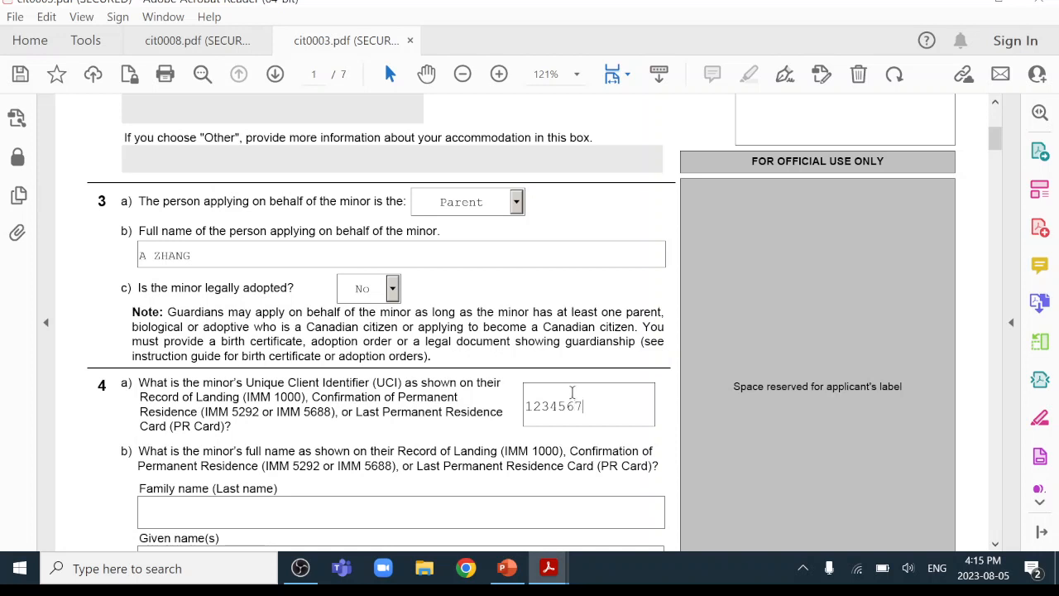
scroll(587, 383, down, 3)
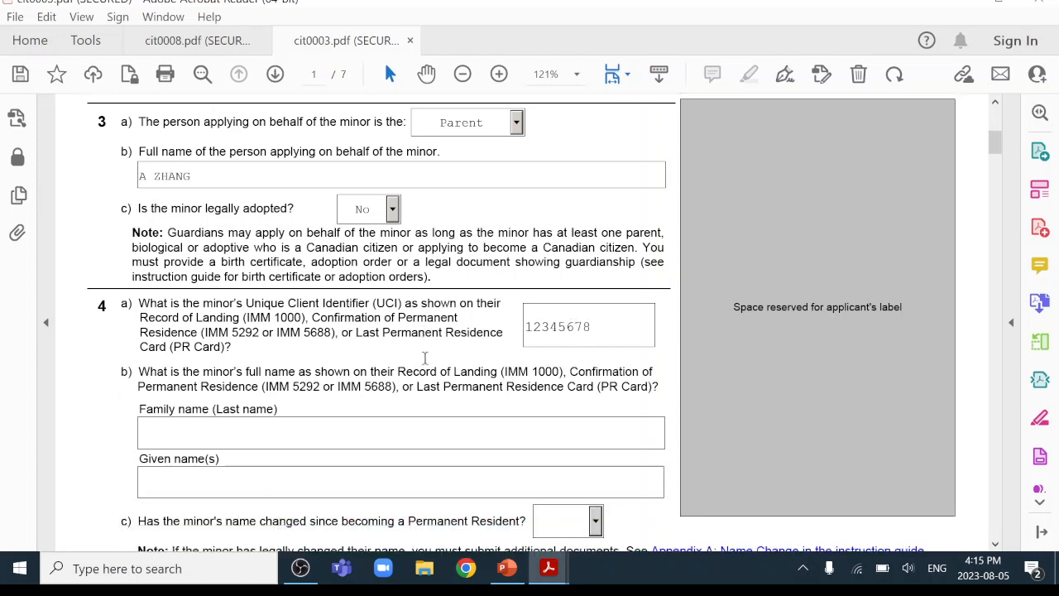
click(308, 434)
text(ZHANG)
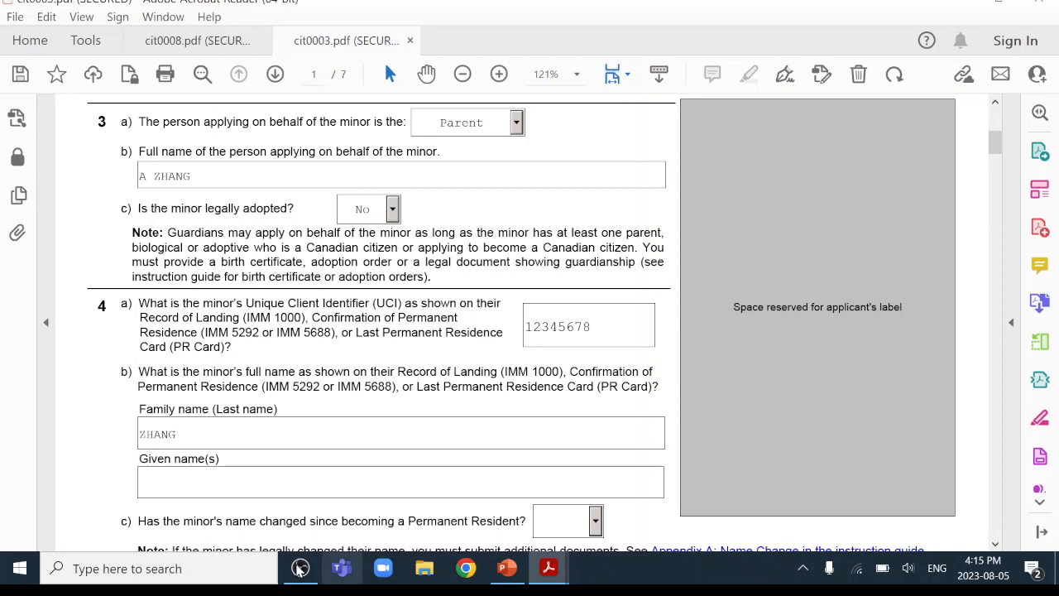
click(167, 486)
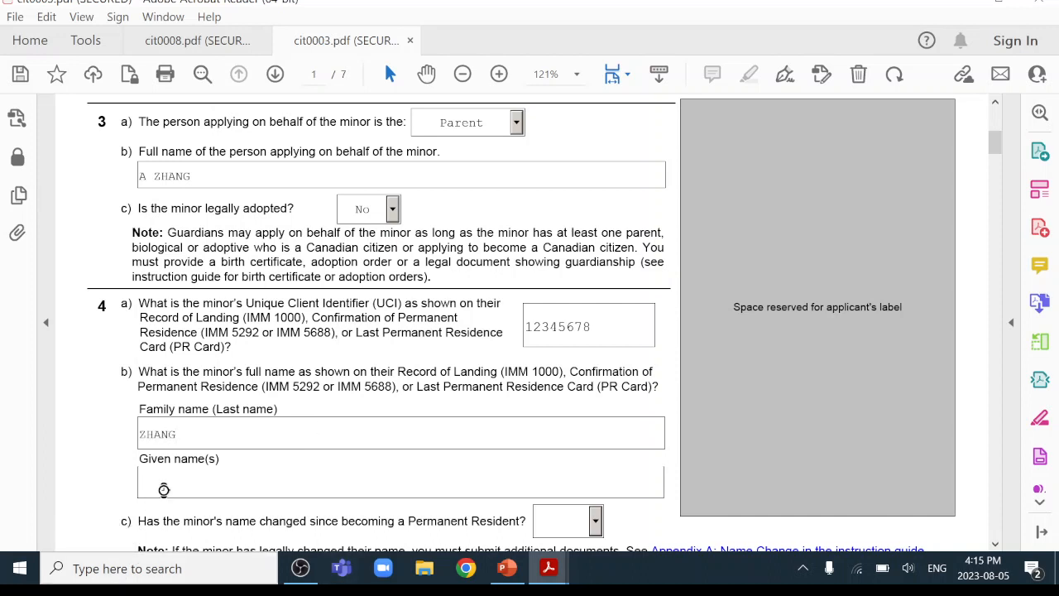
text(C)
Answer No to the name-change question in 4c and scroll to page 2.
scroll(325, 338, down, 3)
scroll(326, 338, down, 3)
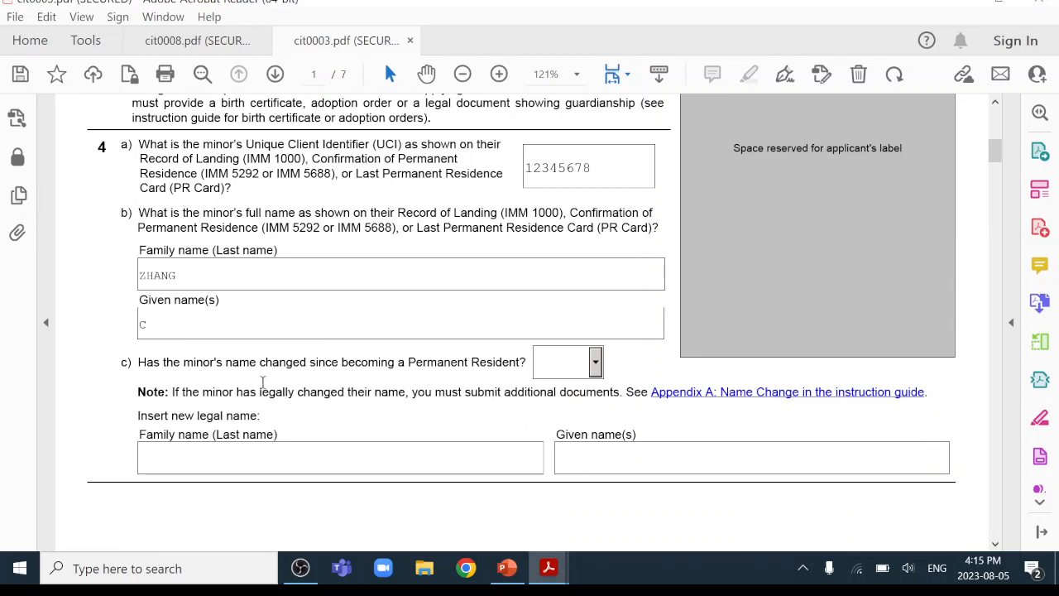
click(595, 362)
click(583, 389)
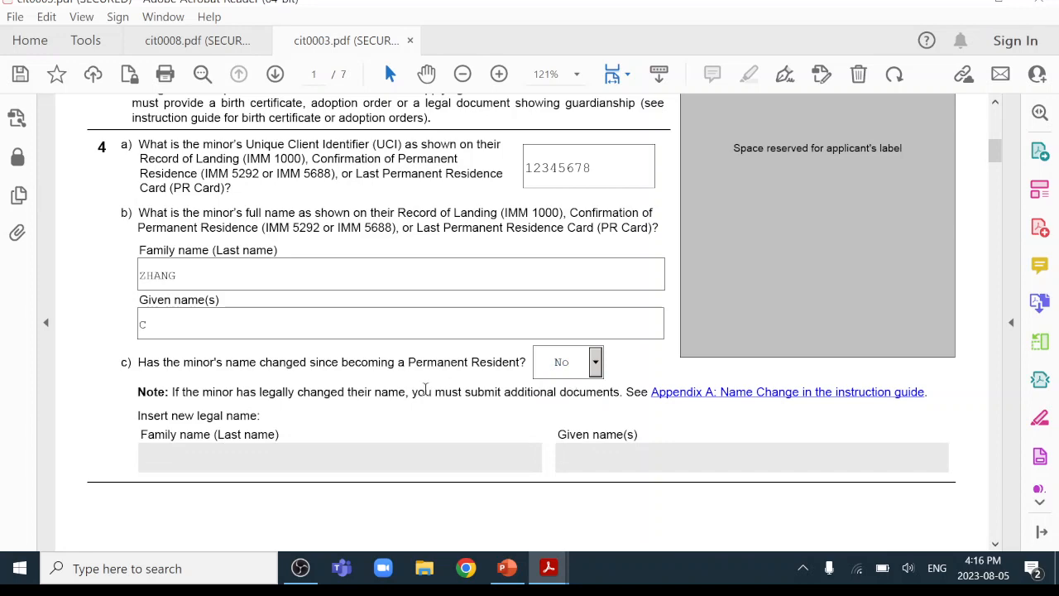
scroll(372, 400, down, 10)
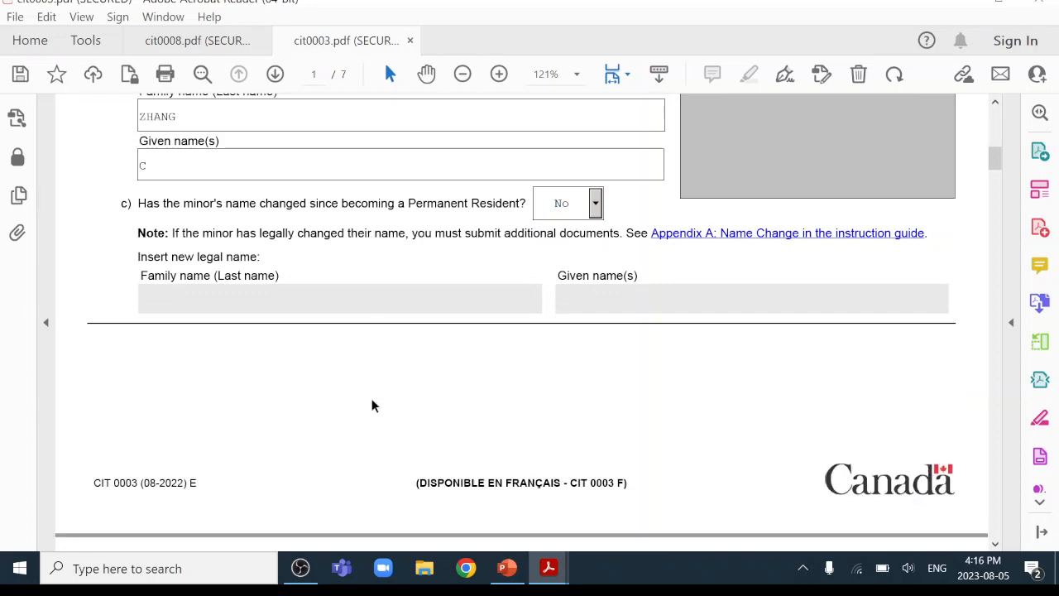
Enter the minor's birth date 2010-01-01, city Beijing and country China.
scroll(373, 400, down, 1)
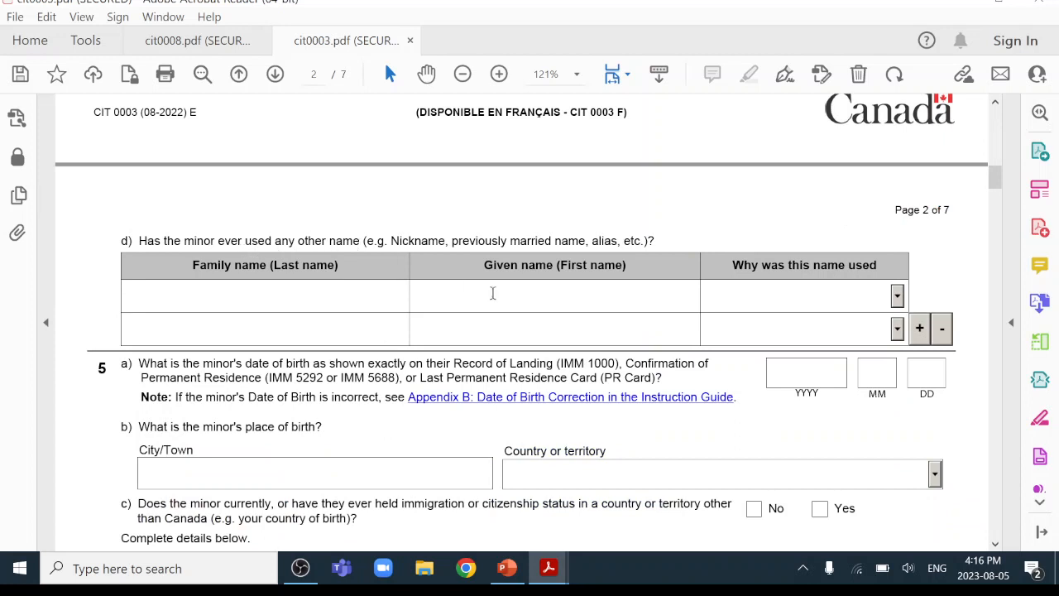
scroll(447, 372, down, 3)
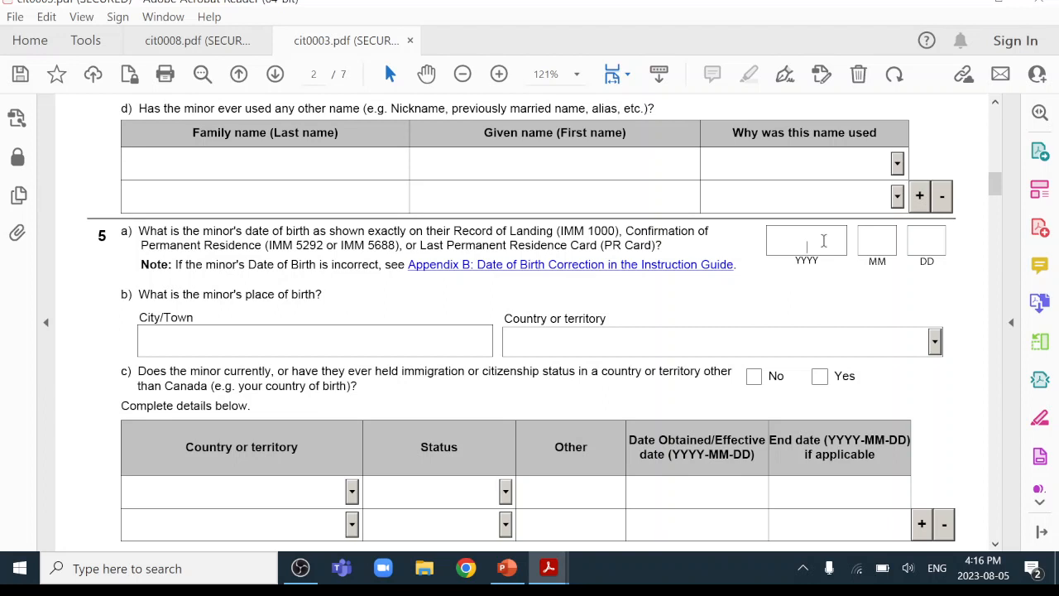
text(2010010)
click(249, 330)
text(BEIJING)
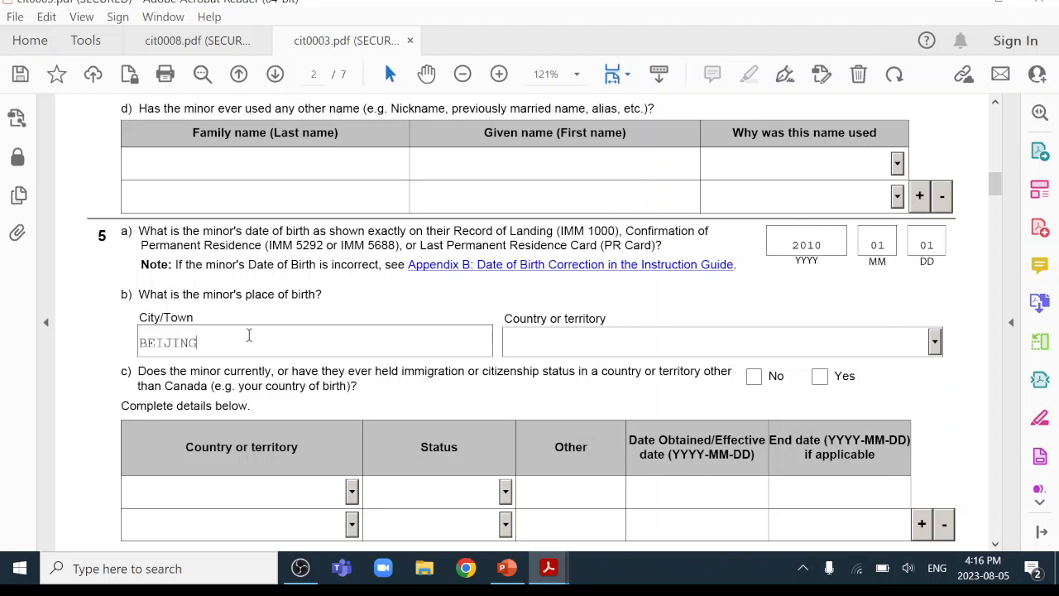
click(934, 341)
drag(934, 378, 934, 395)
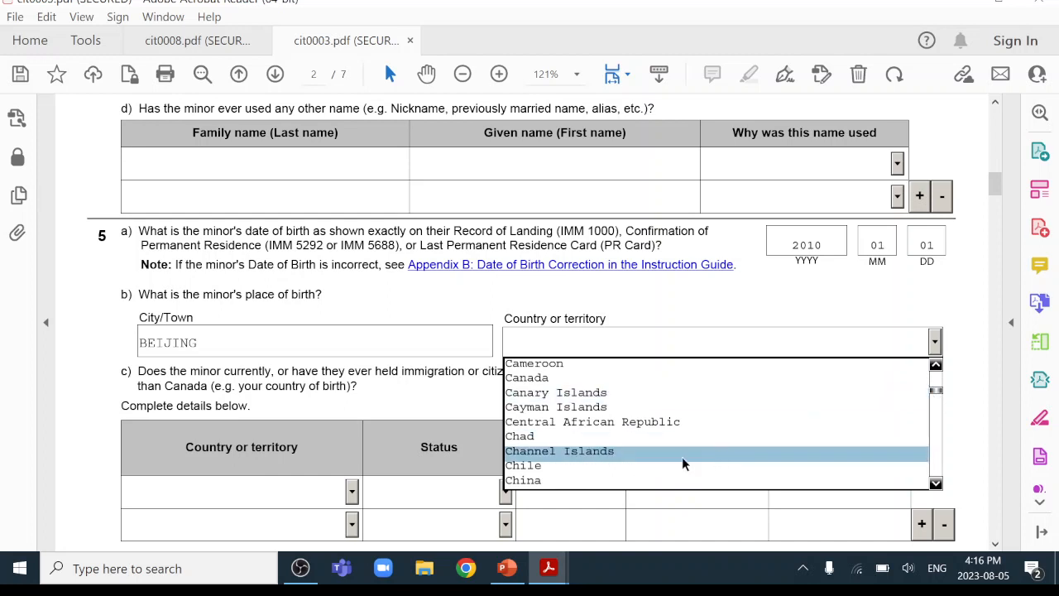
click(655, 480)
Answer Yes to other citizenship, with row 1 set to China, Citizen, obtained 2010-01-01.
scroll(253, 426, down, 2)
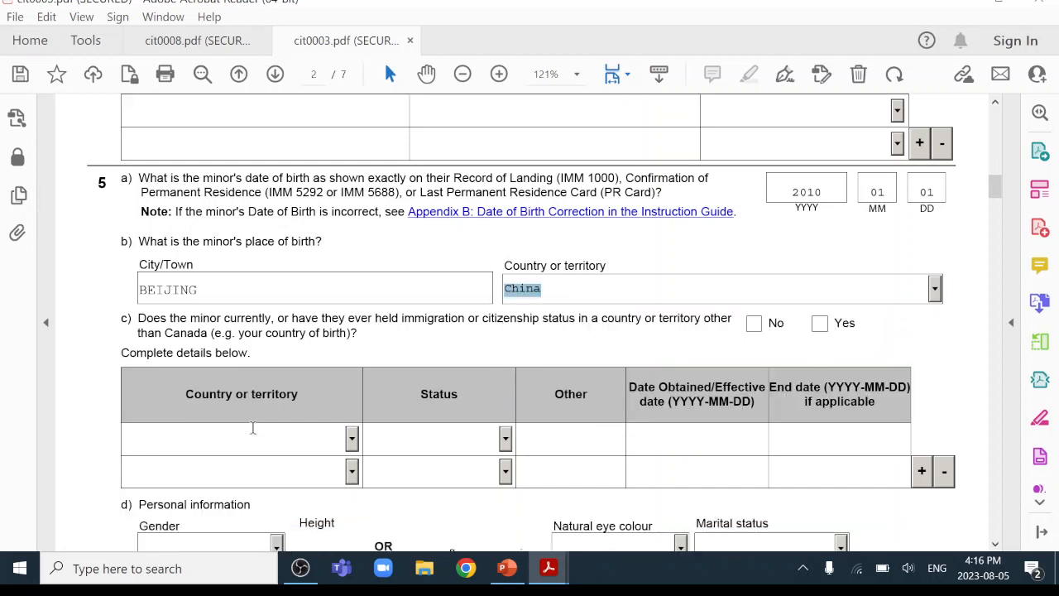
click(410, 296)
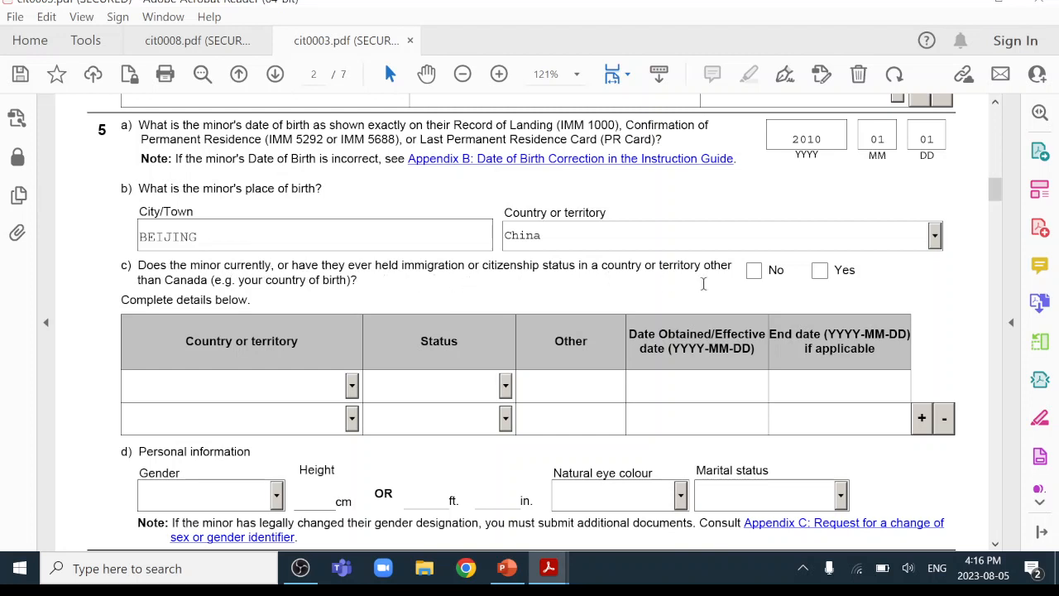
click(820, 273)
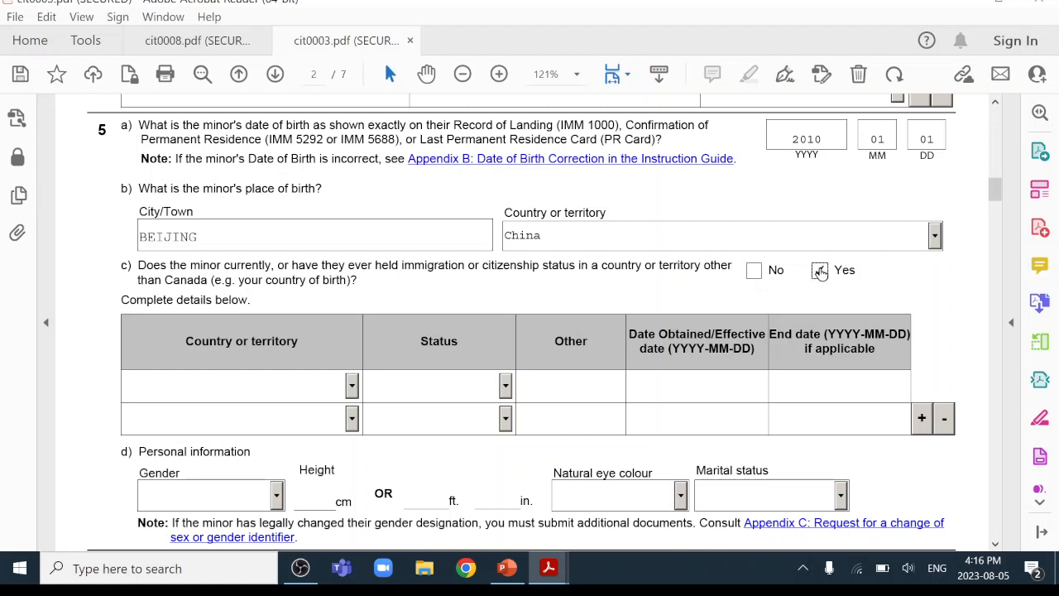
click(353, 385)
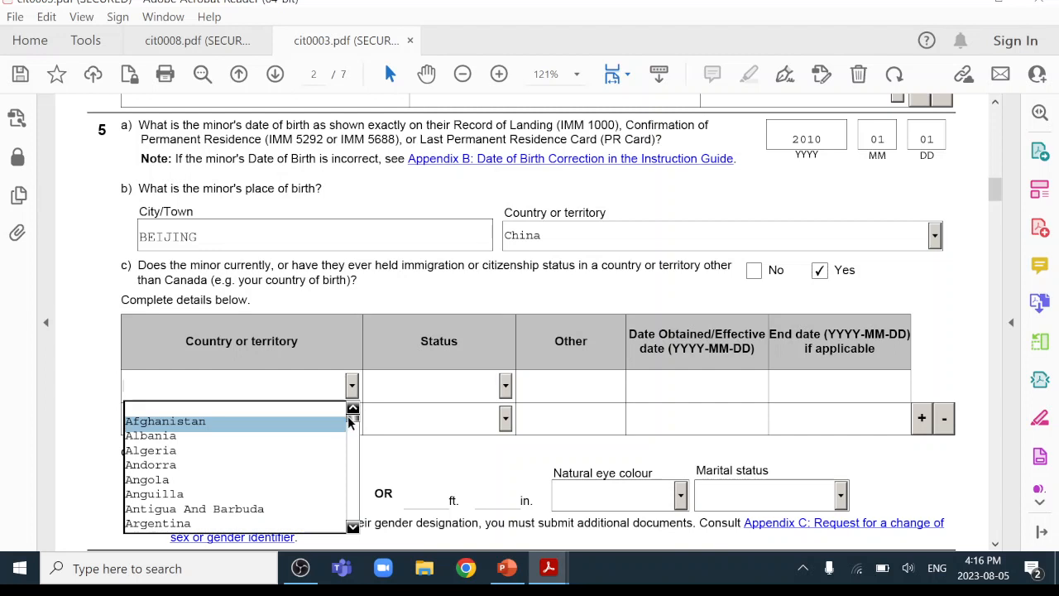
scroll(350, 420, down, 15)
click(353, 409)
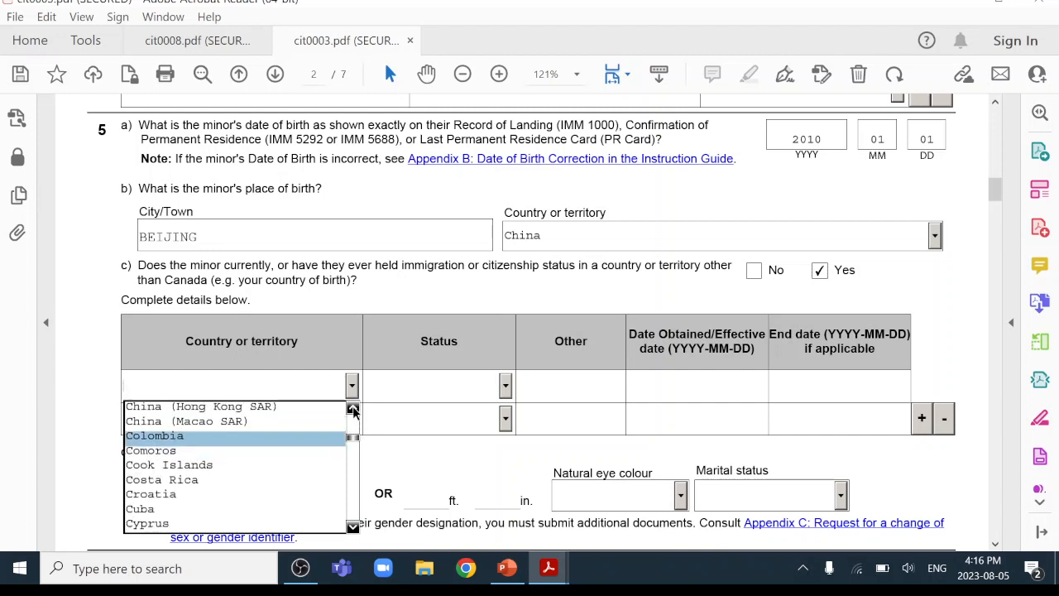
click(353, 409)
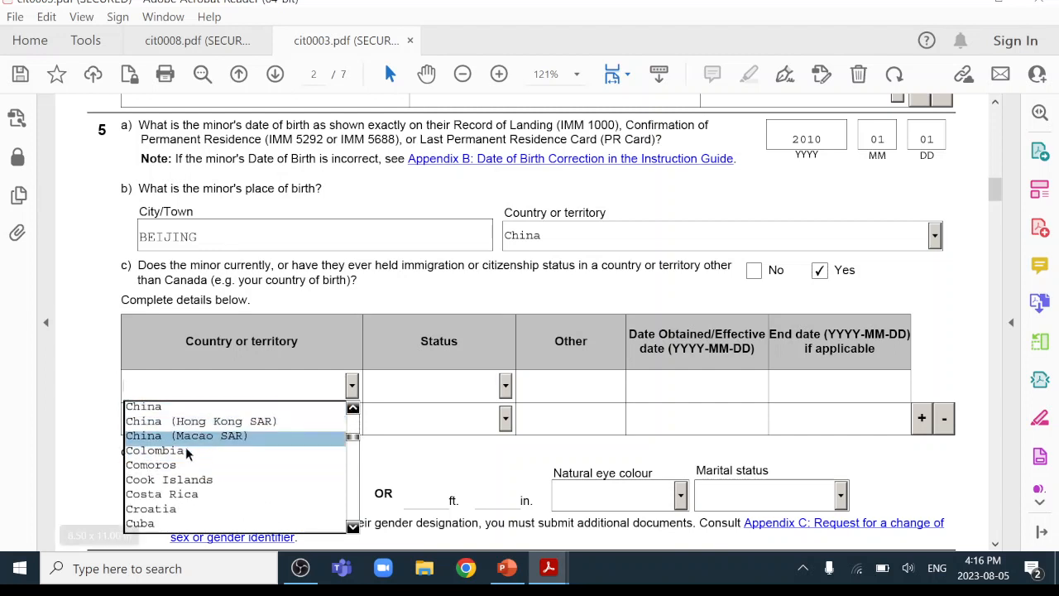
click(279, 407)
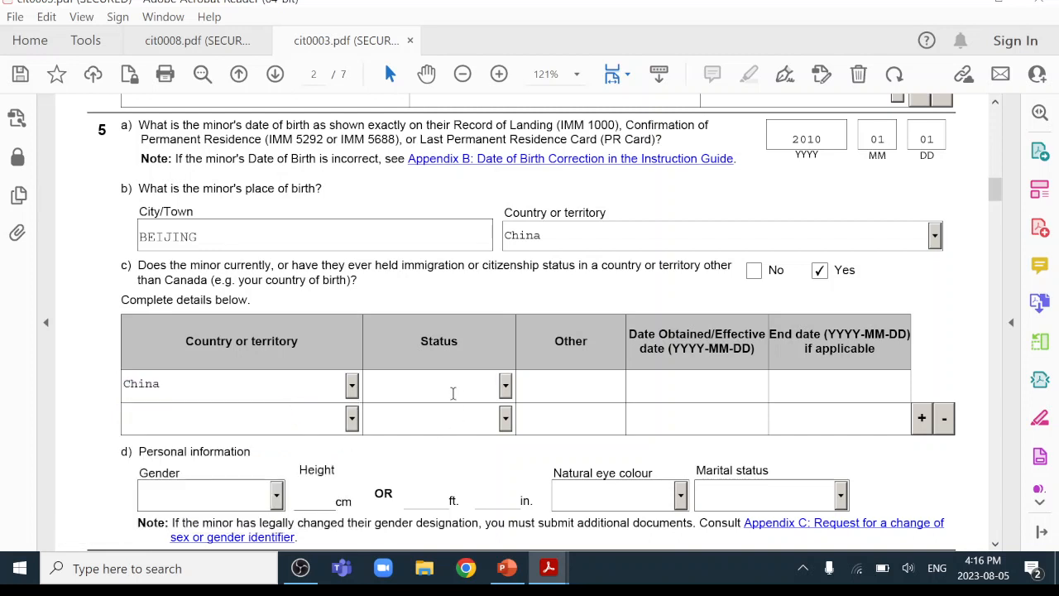
click(505, 385)
click(458, 414)
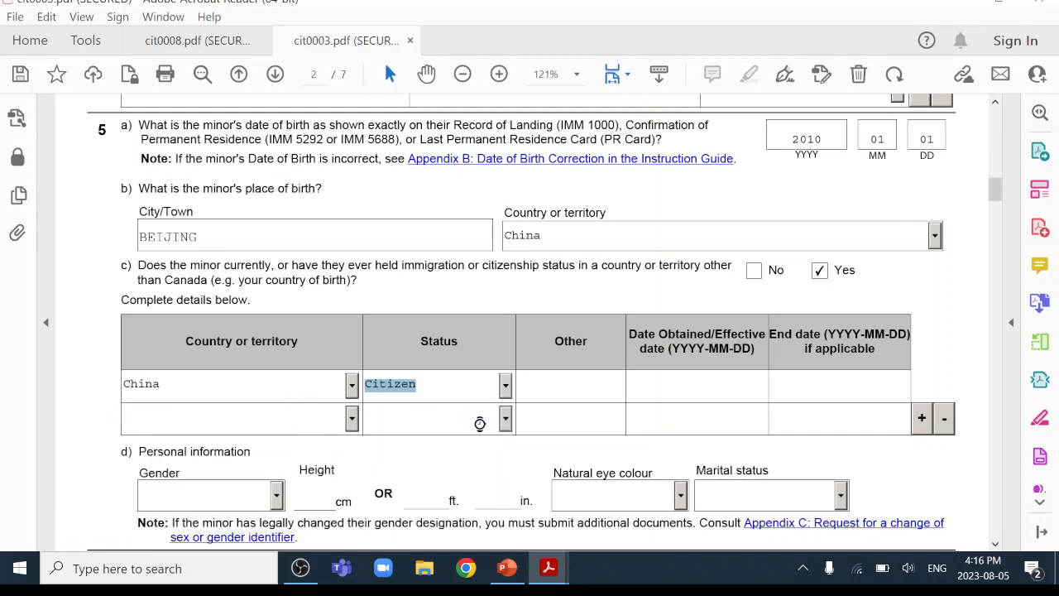
click(680, 382)
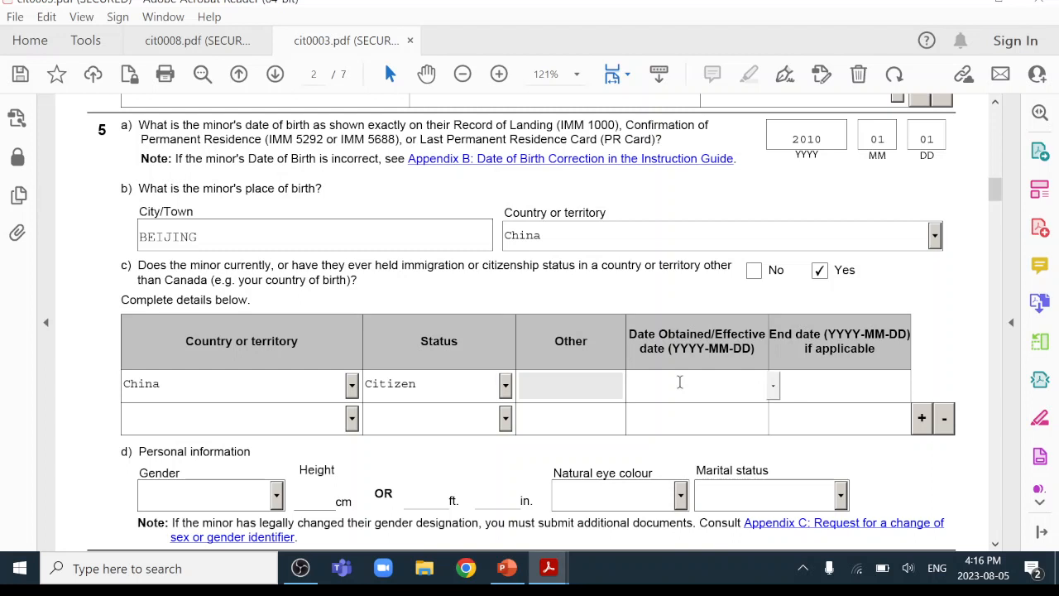
text(2010-01-01)
Keep birth date 2010-01-01, then set gender Female, eye colour Black and marital status Single.
click(934, 359)
scroll(758, 351, down, 4)
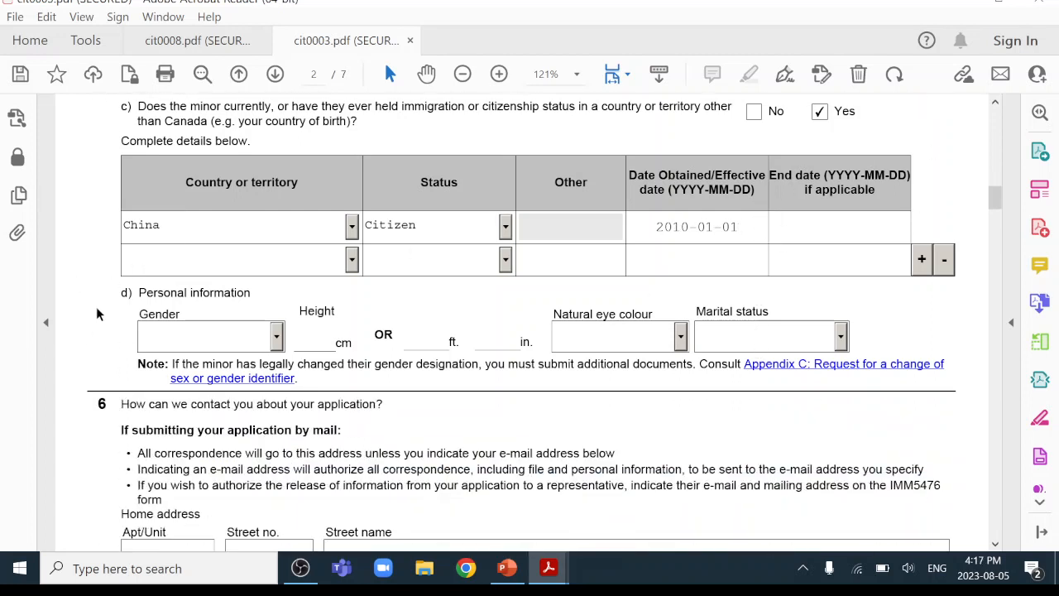
click(277, 337)
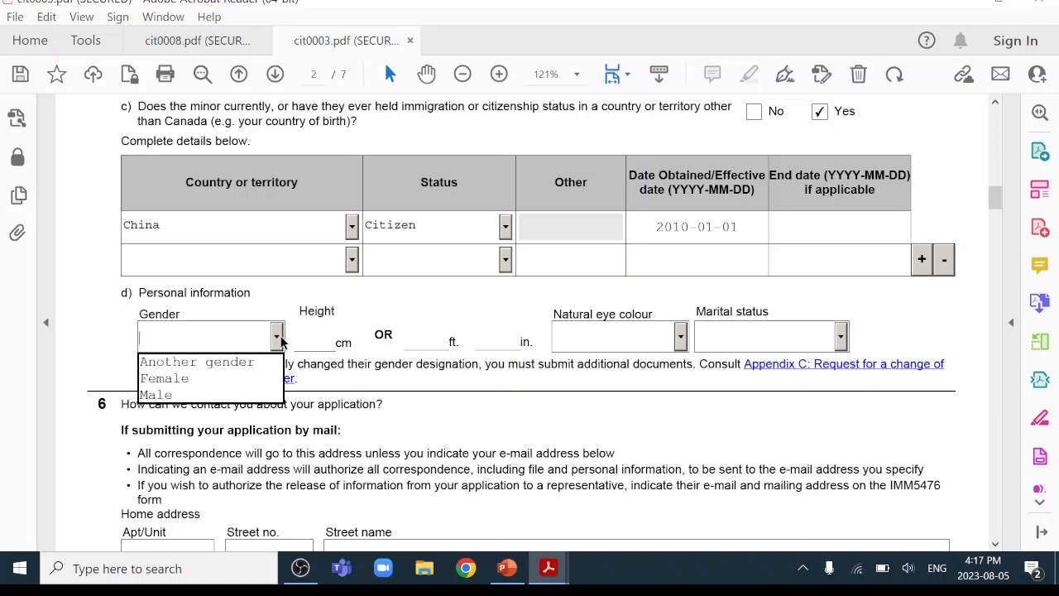
click(235, 378)
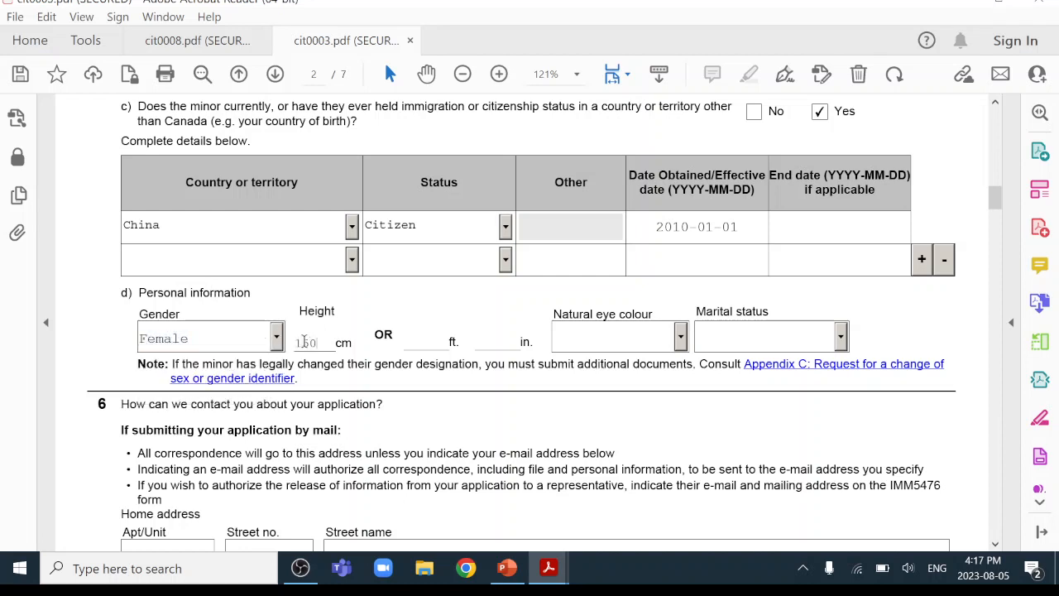
click(680, 338)
click(609, 379)
click(841, 336)
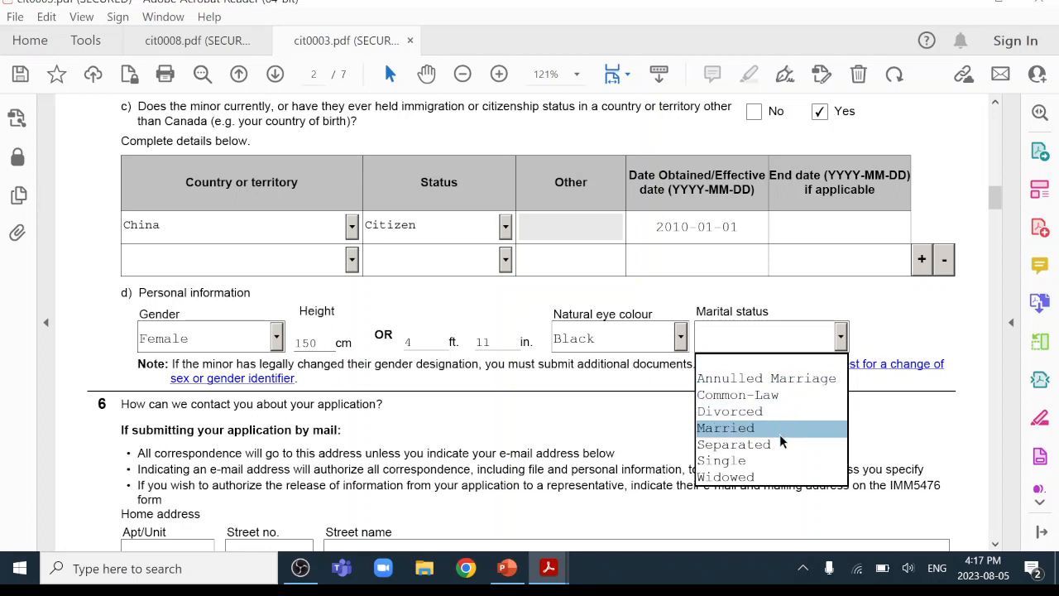
click(774, 460)
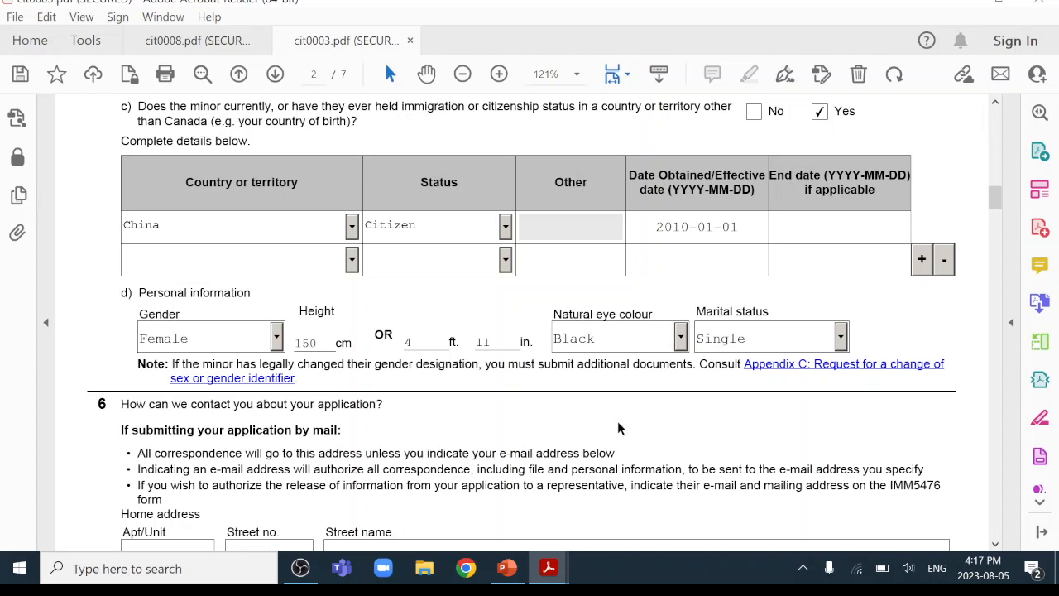
scroll(618, 420, down, 6)
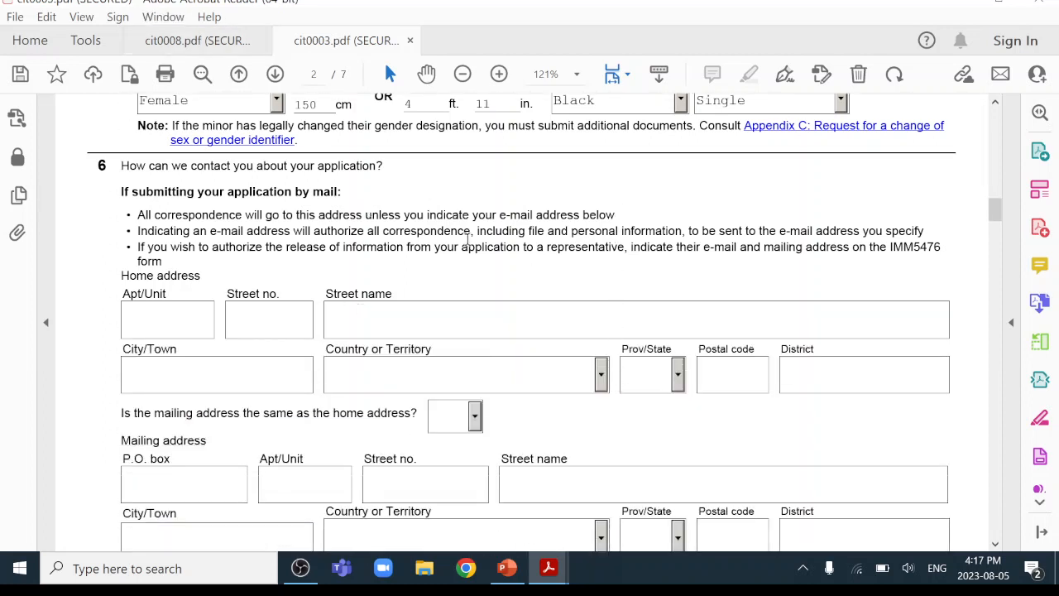
Enter QUEEN STREET as the home street name and Toronto as the city.
scroll(293, 277, down, 1)
click(285, 275)
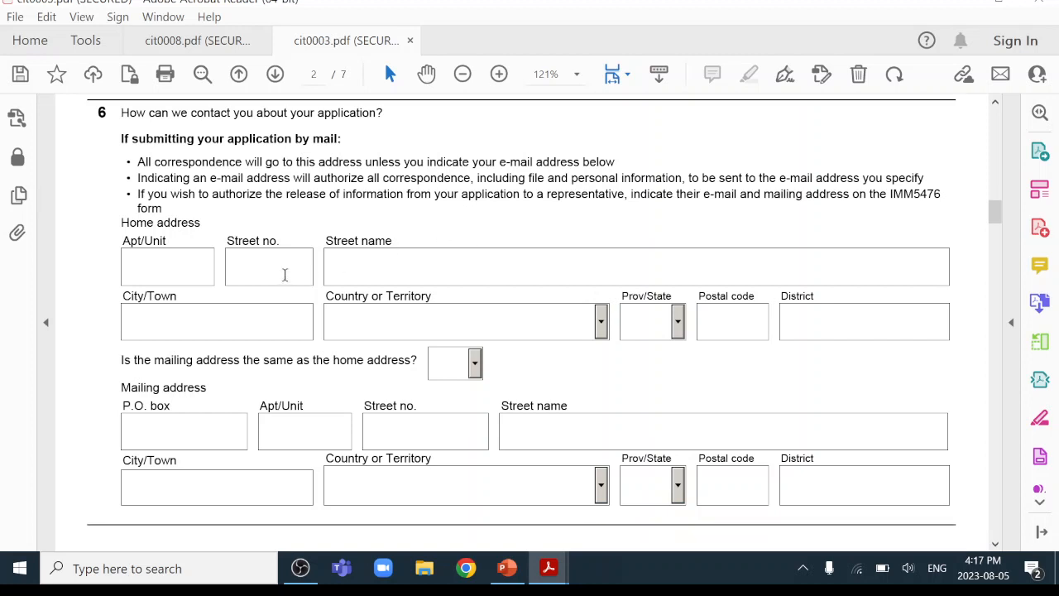
click(402, 277)
text(QUEEN STREET)
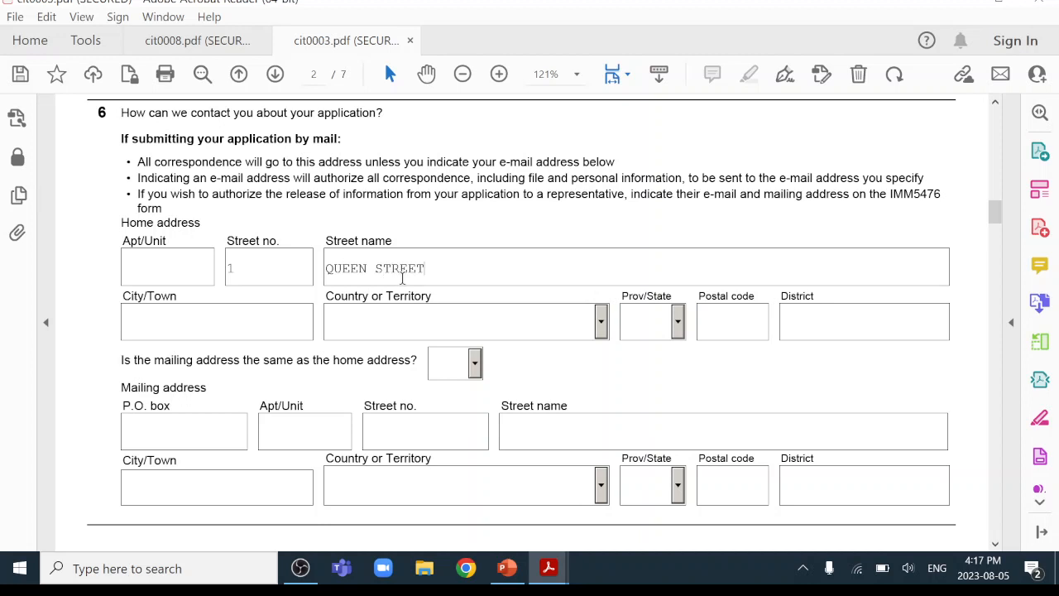
click(215, 323)
text(TORONTO)
Choose Canada as the home country and ON as the province.
click(602, 325)
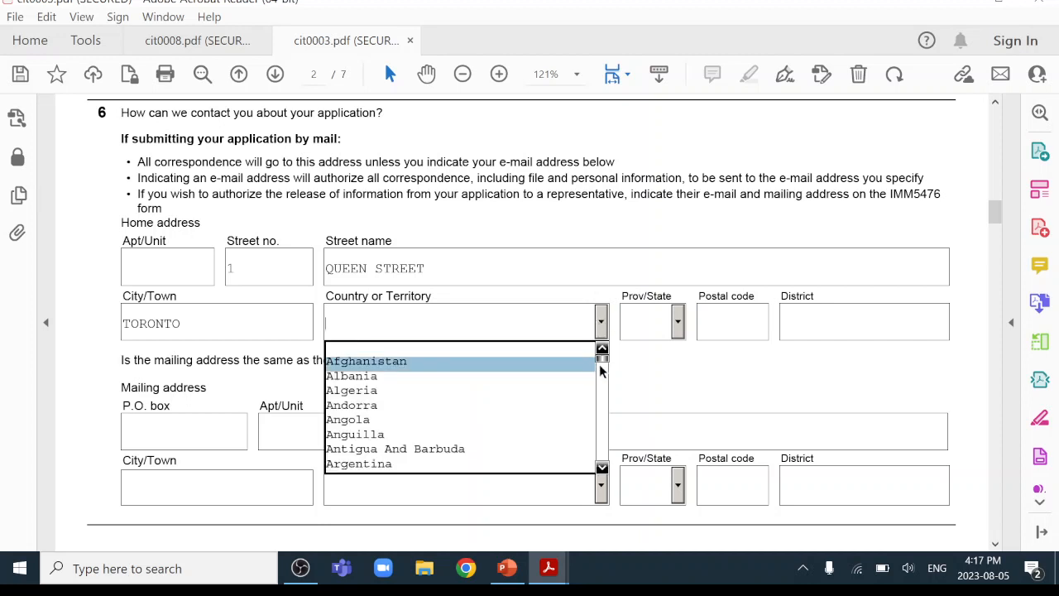
drag(604, 367, 601, 374)
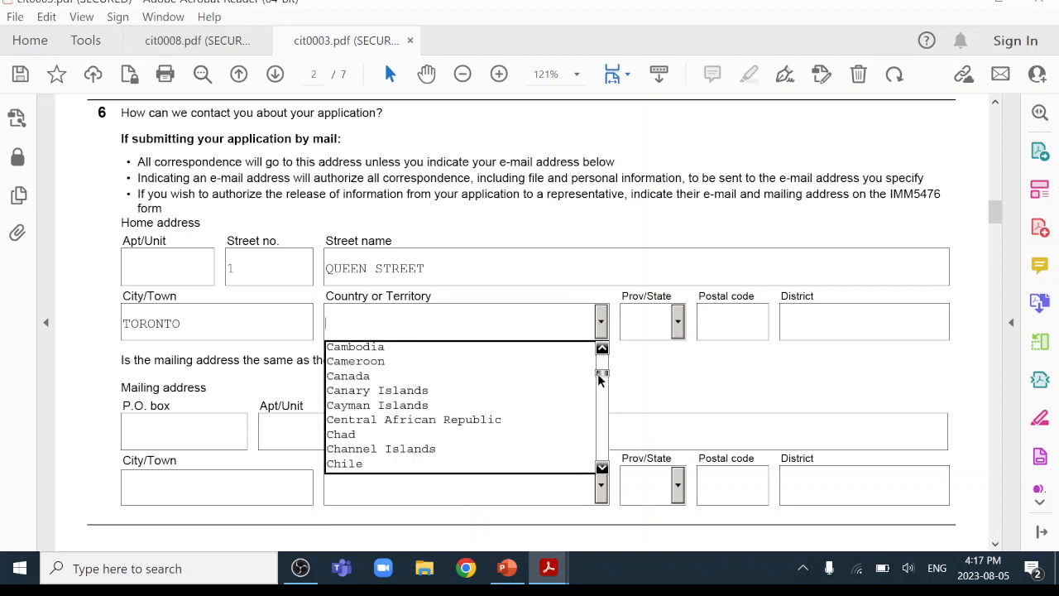
click(521, 380)
click(678, 322)
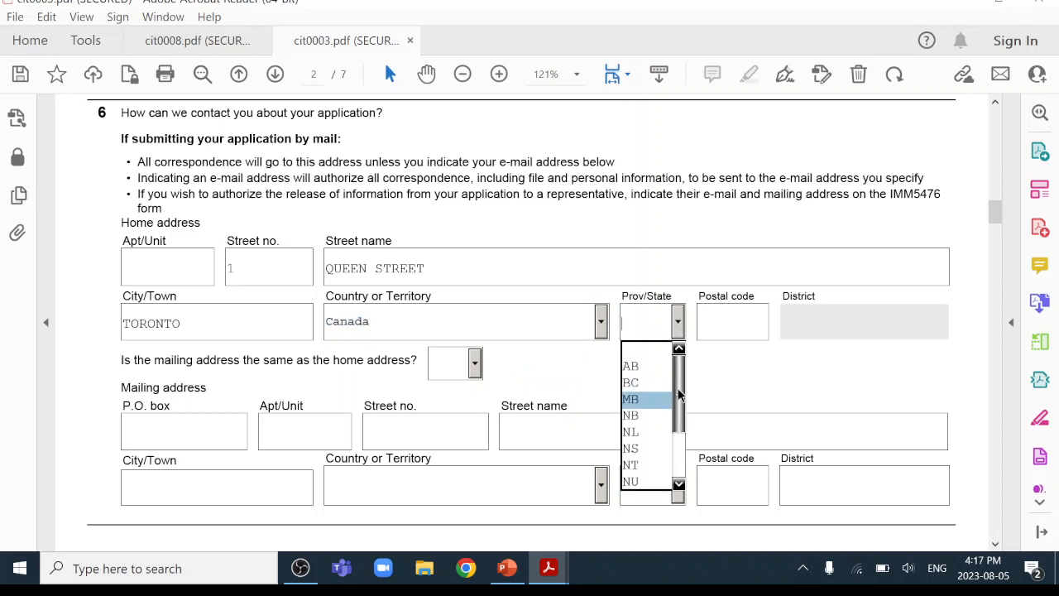
drag(678, 395, 673, 414)
click(634, 414)
Enter the postal code as X1X 1X1, correcting the rejected format.
click(737, 322)
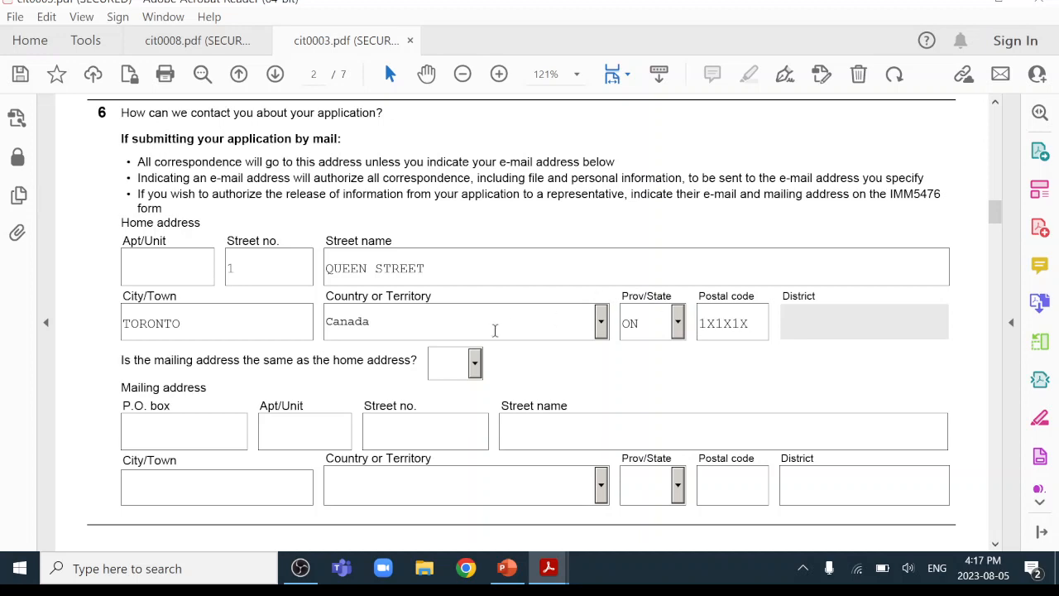
click(695, 381)
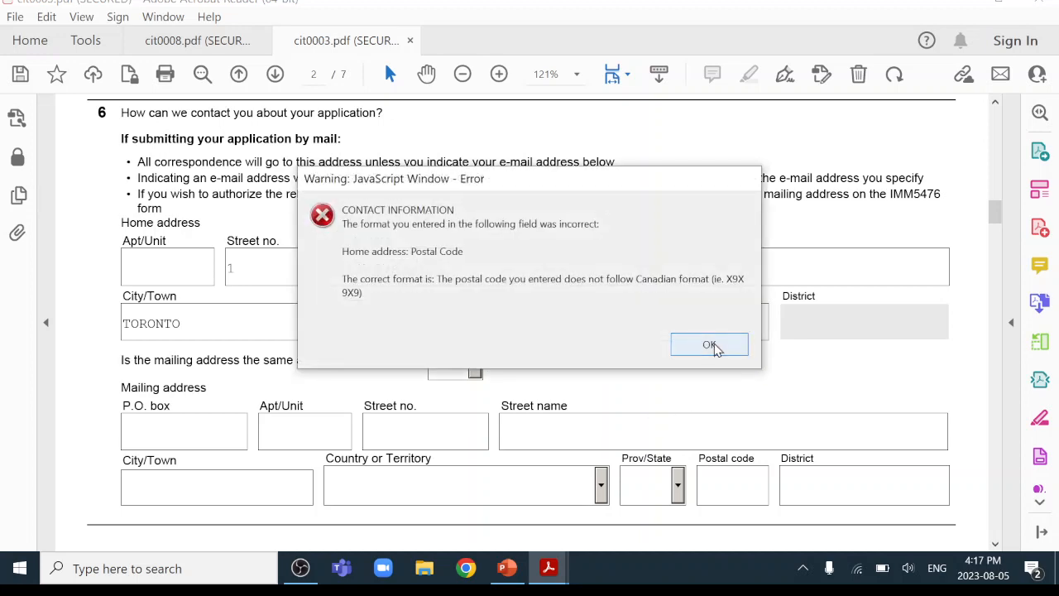
click(711, 343)
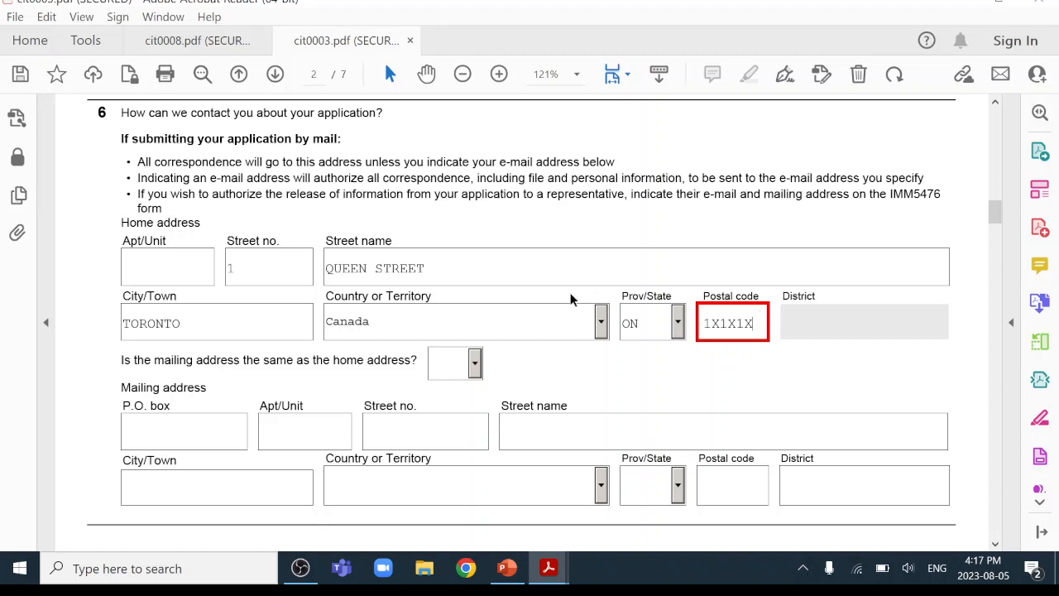
key(BackSpace)
key(BackSpace)
key(BackSpace)
key(BackSpace)
key(BackSpace)
key(BackSpace)
text(X1X 1)
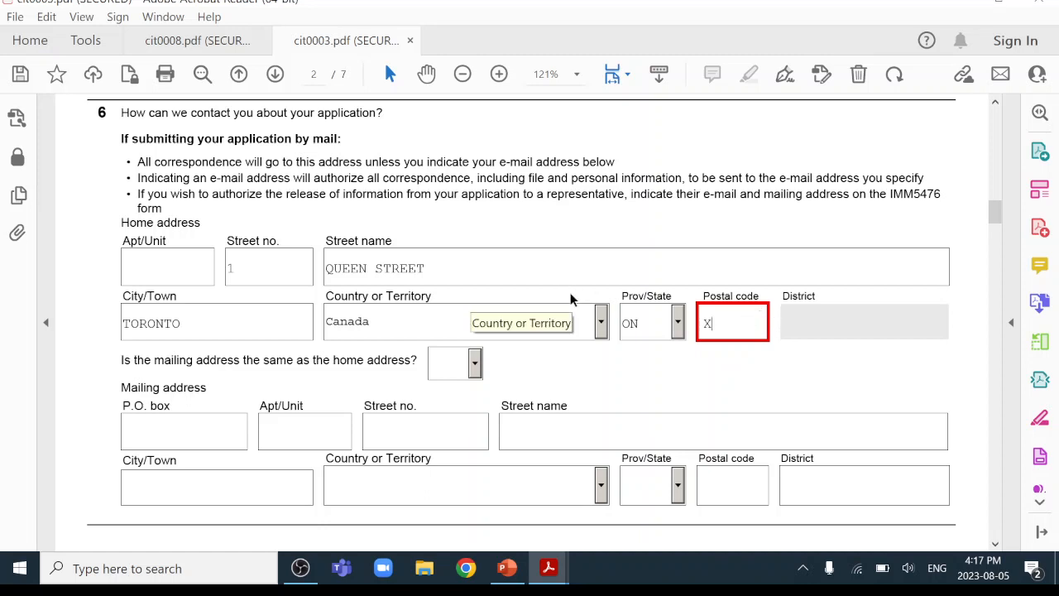
text(X1)
click(587, 365)
Answer Yes that the mailing address is the same as the home address.
scroll(618, 315, down, 1)
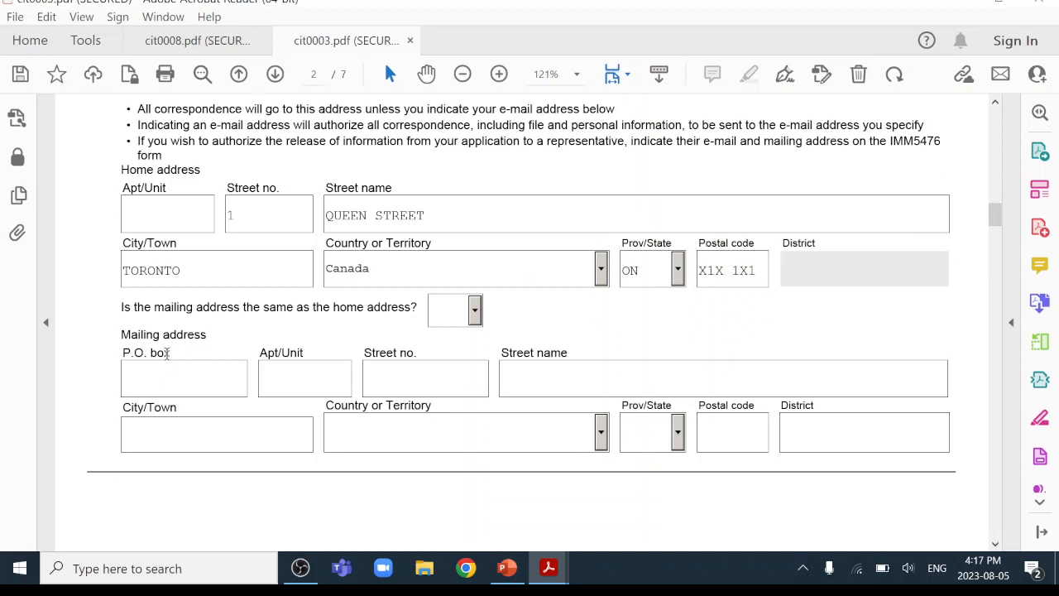
click(476, 311)
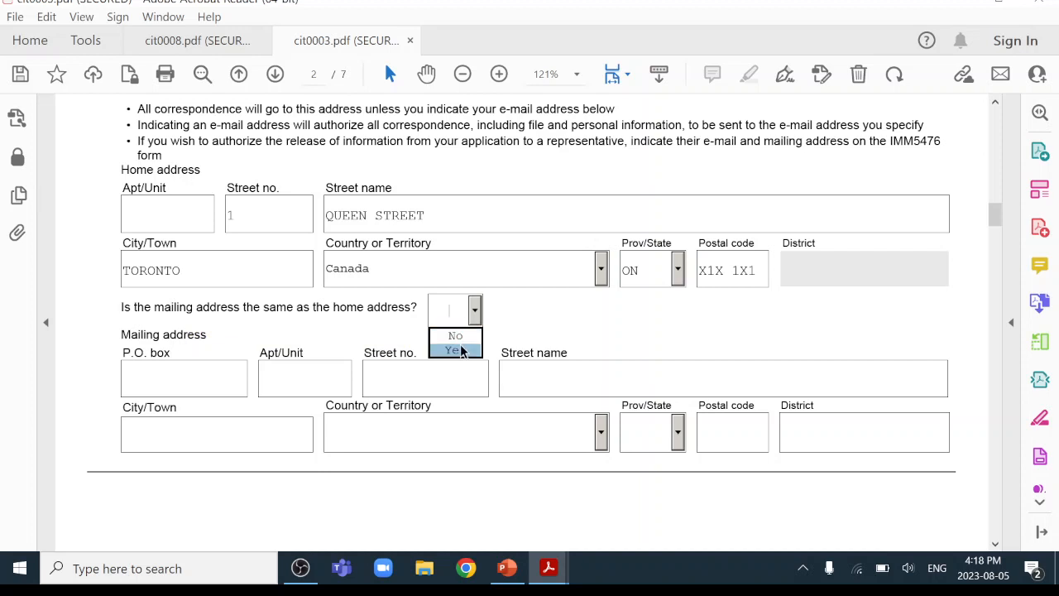
click(463, 348)
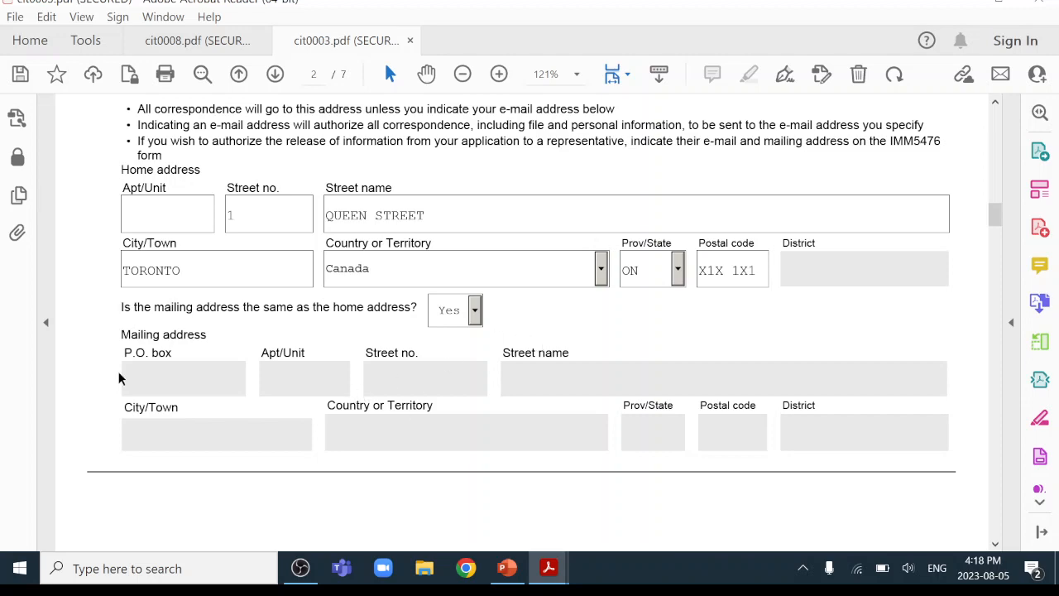
Set the best phone number's region to Canada/US and type to Cellular.
scroll(585, 328, down, 10)
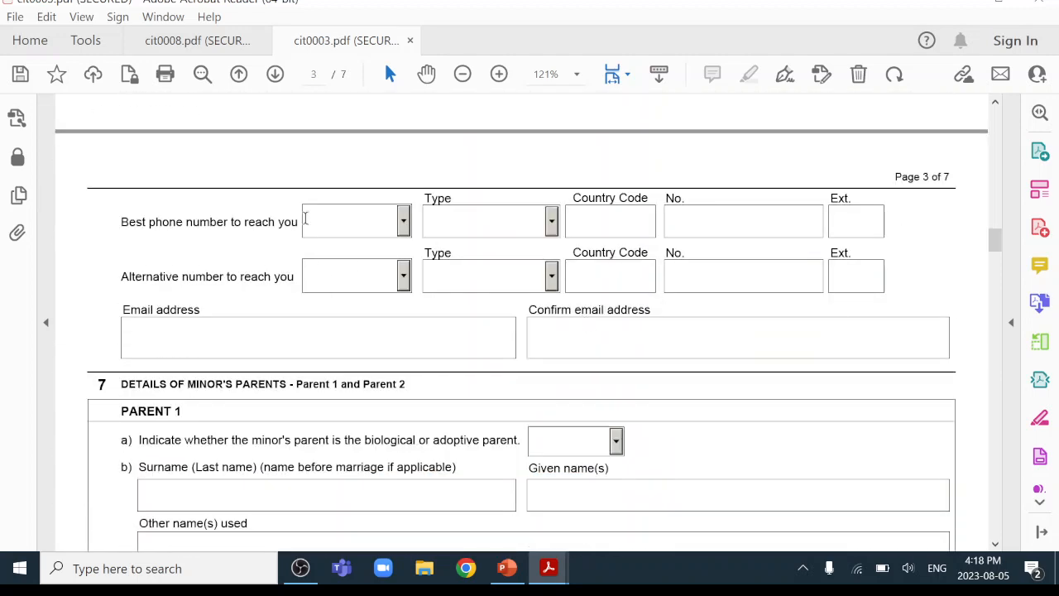
click(403, 222)
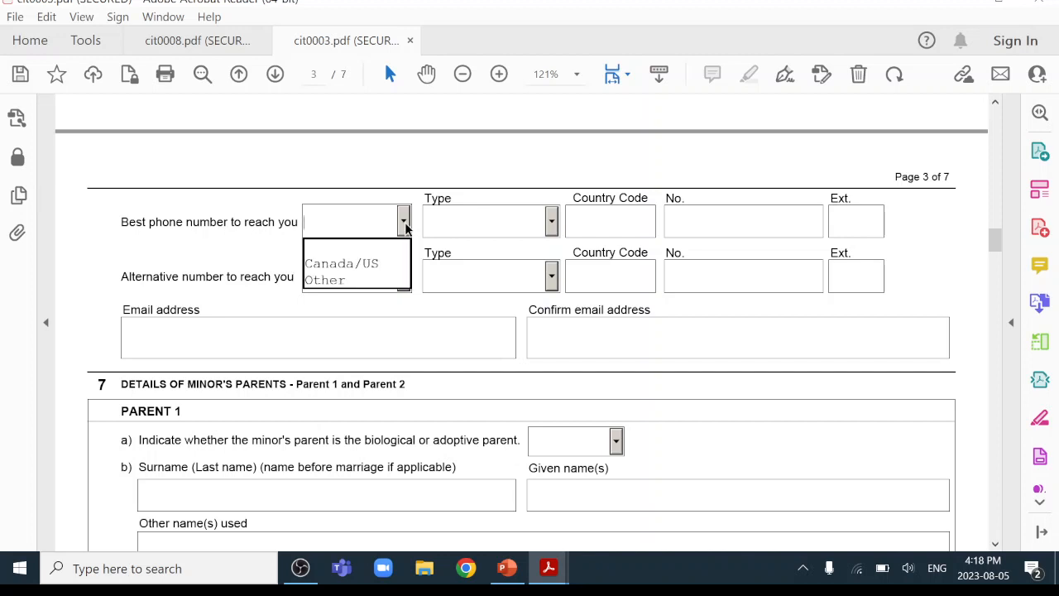
click(372, 263)
click(551, 221)
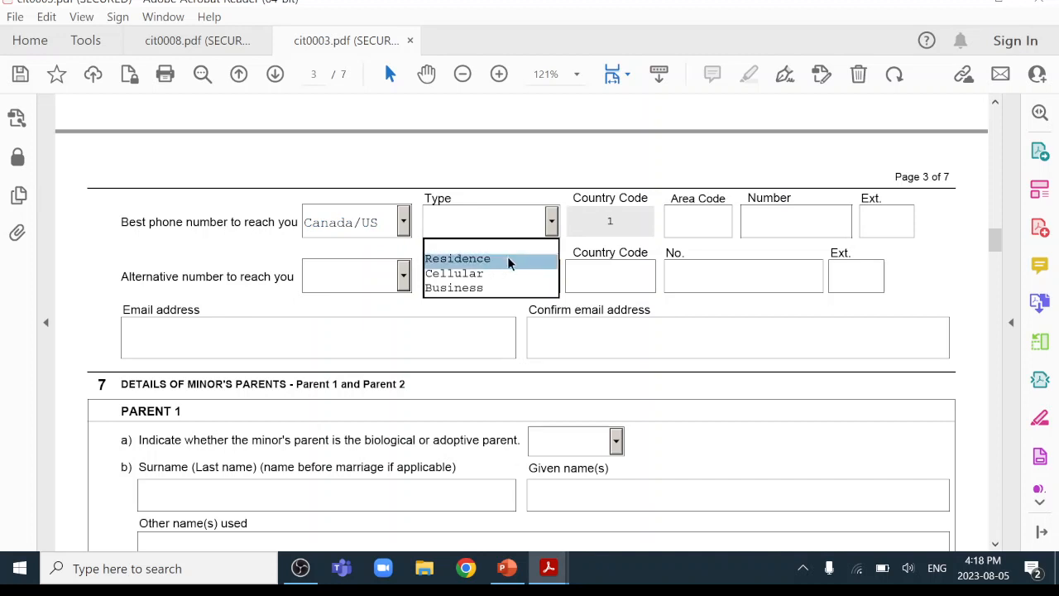
click(506, 273)
Type area code 416 and the number's first digits, dismissing the format errors.
click(675, 229)
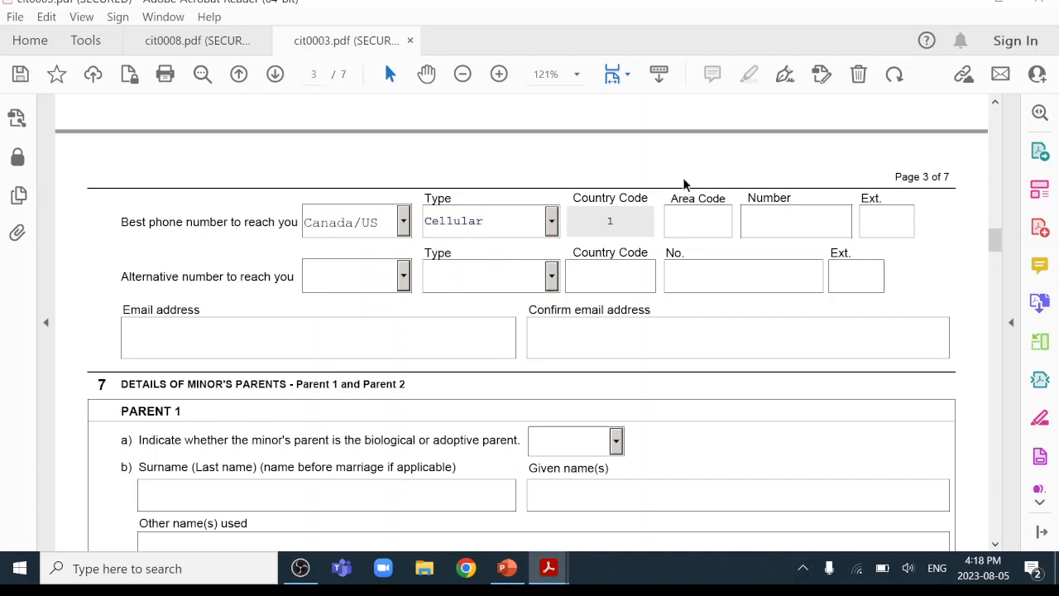
text(416111)
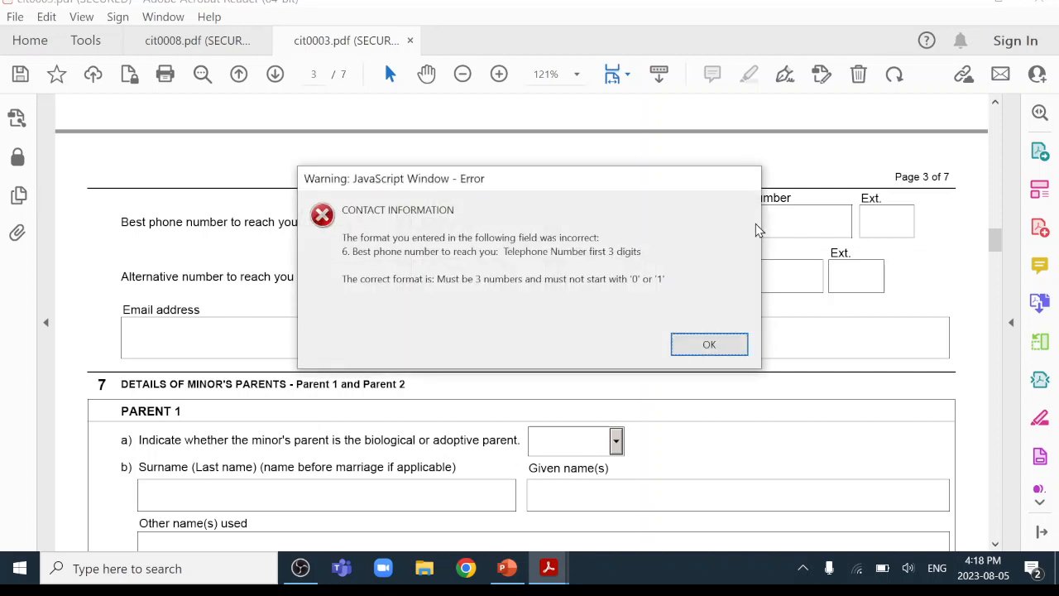
click(715, 345)
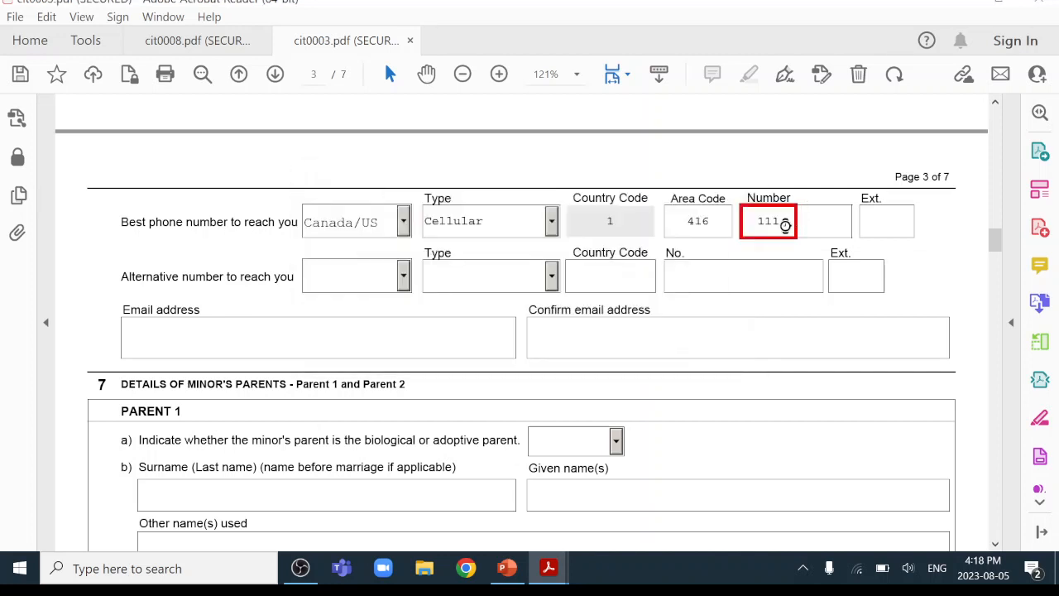
drag(786, 225, 677, 218)
text(111)
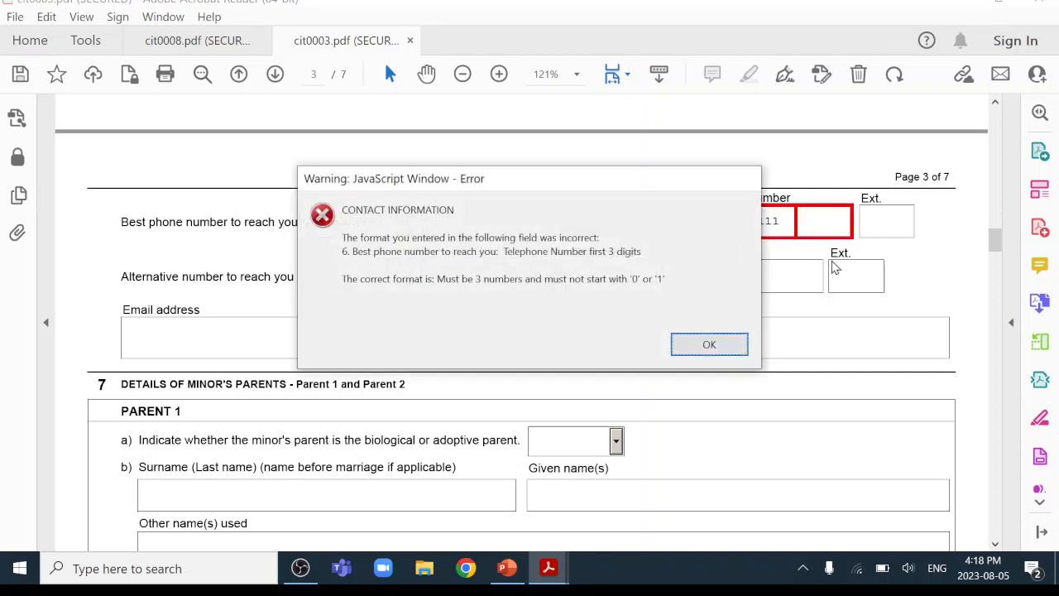
click(722, 342)
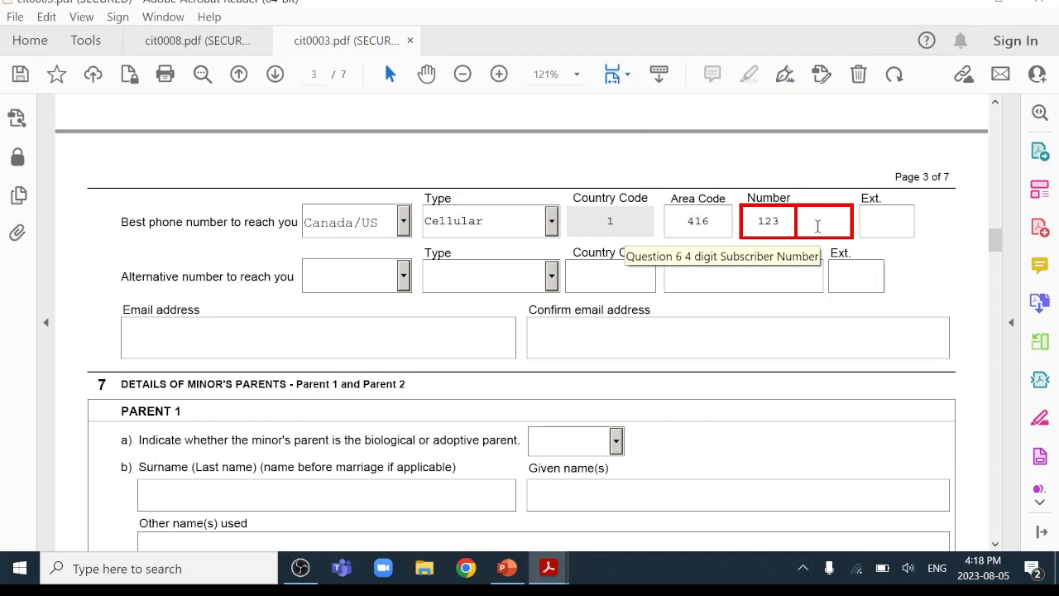
Correct the phone number's digits after the validation error.
text(4567)
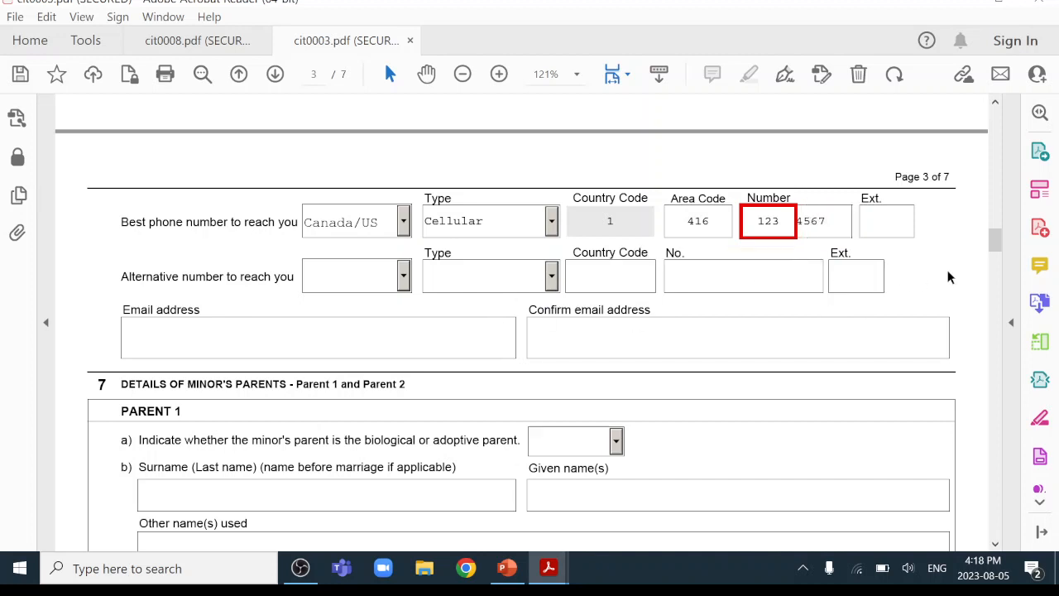
drag(781, 223, 713, 210)
key(BackSpace)
key(BackSpace)
click(791, 240)
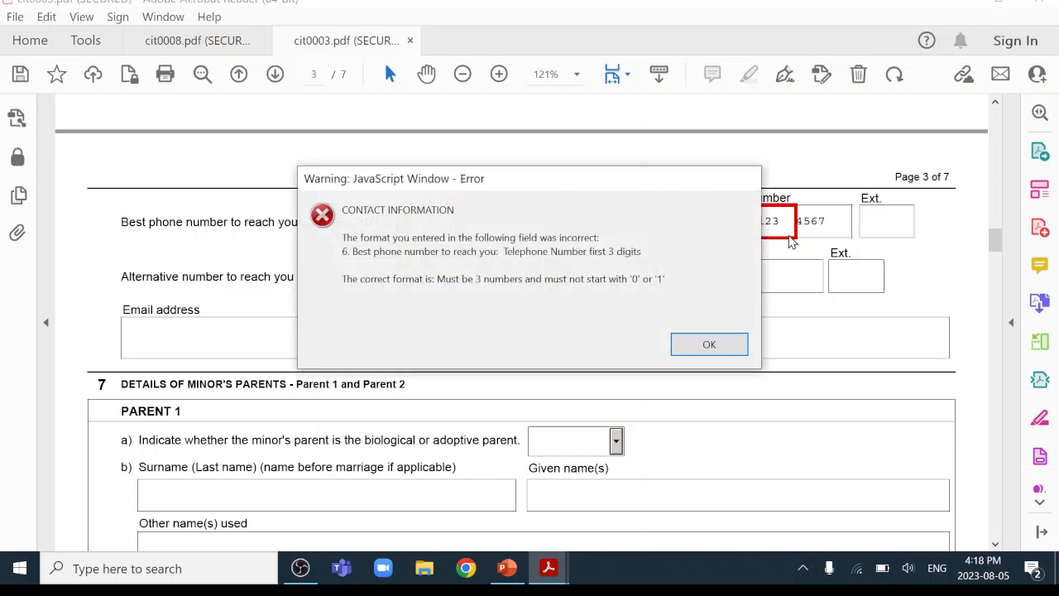
click(742, 351)
click(767, 222)
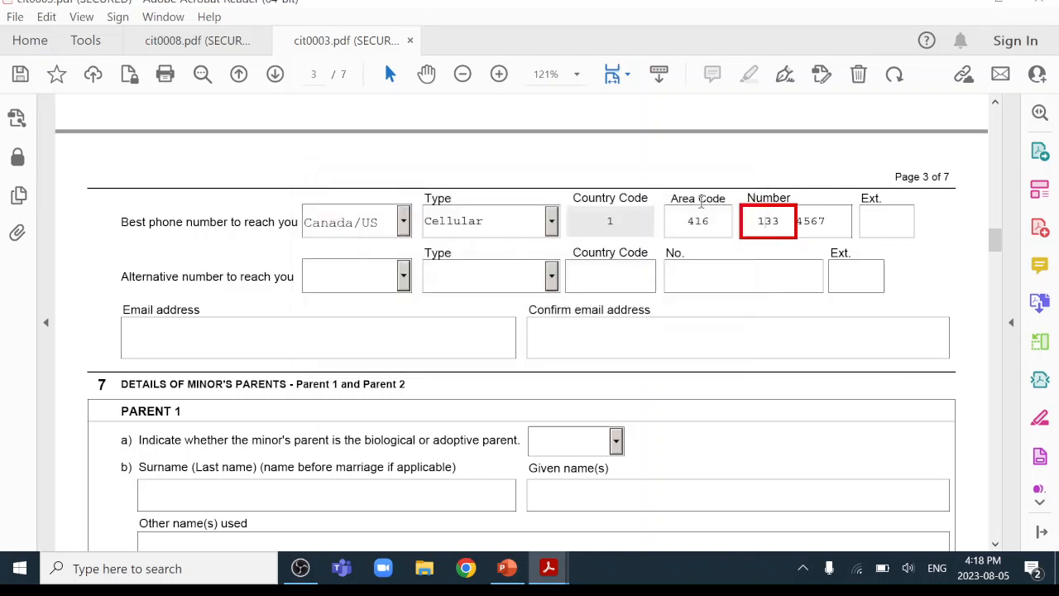
key(BackSpace)
Finish the phone number, then type the contact e-mail and its confirmation, fixing typos.
text(3)
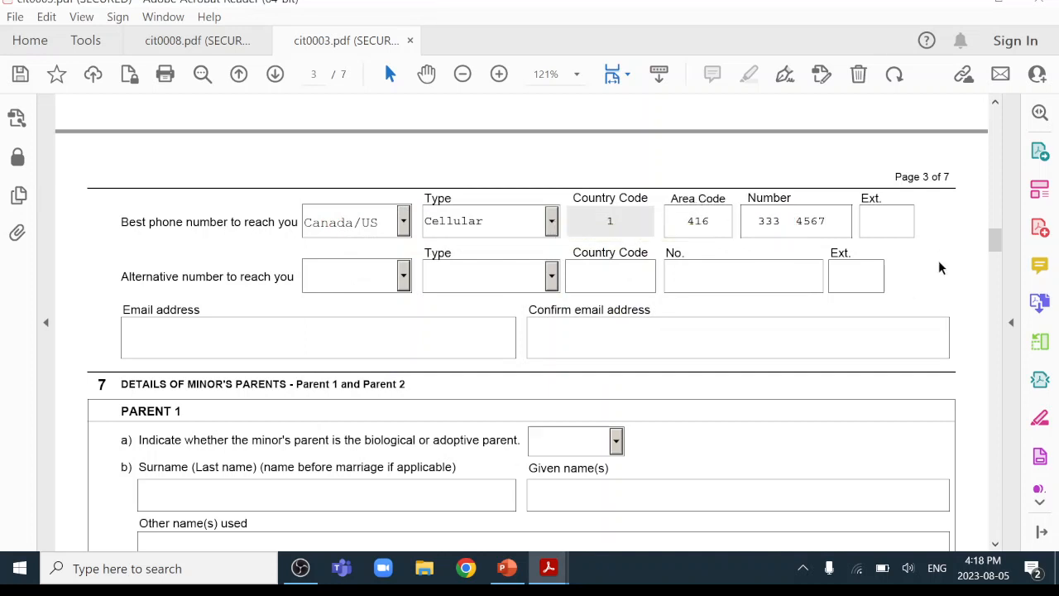
scroll(123, 315, down, 1)
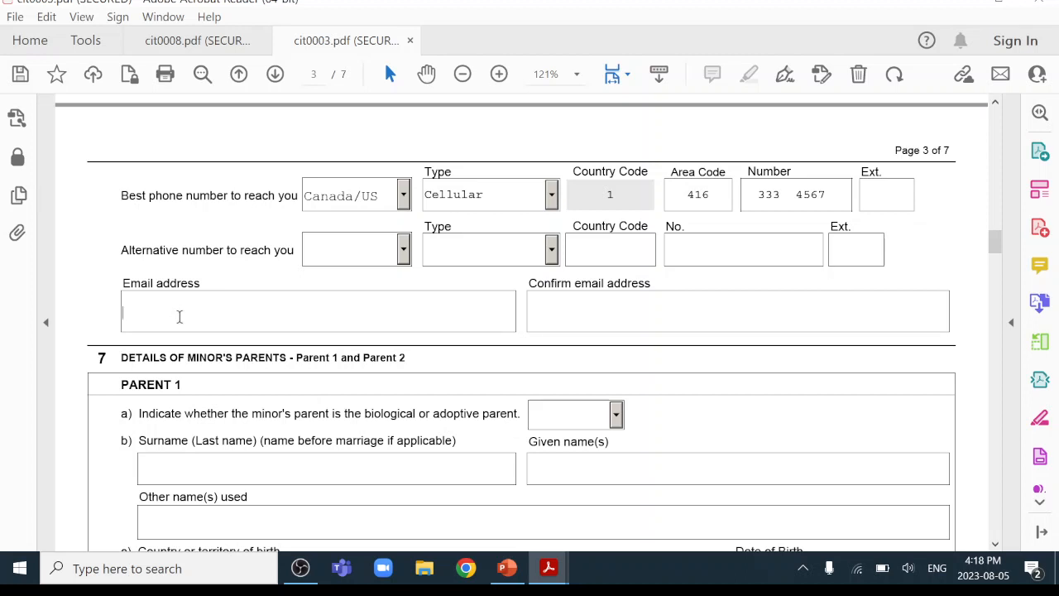
text(xxx@emial.c)
key(BackSpace)
key(BackSpace)
key(BackSpace)
key(BackSpace)
key(BackSpace)
text(ma)
text(MAIL)
key(BackSpace)
key(BackSpace)
key(BackSpace)
key(BackSpace)
text(MAIL)
key(BackSpace)
key(BackSpace)
key(BackSpace)
key(BackSpace)
key(BackSpace)
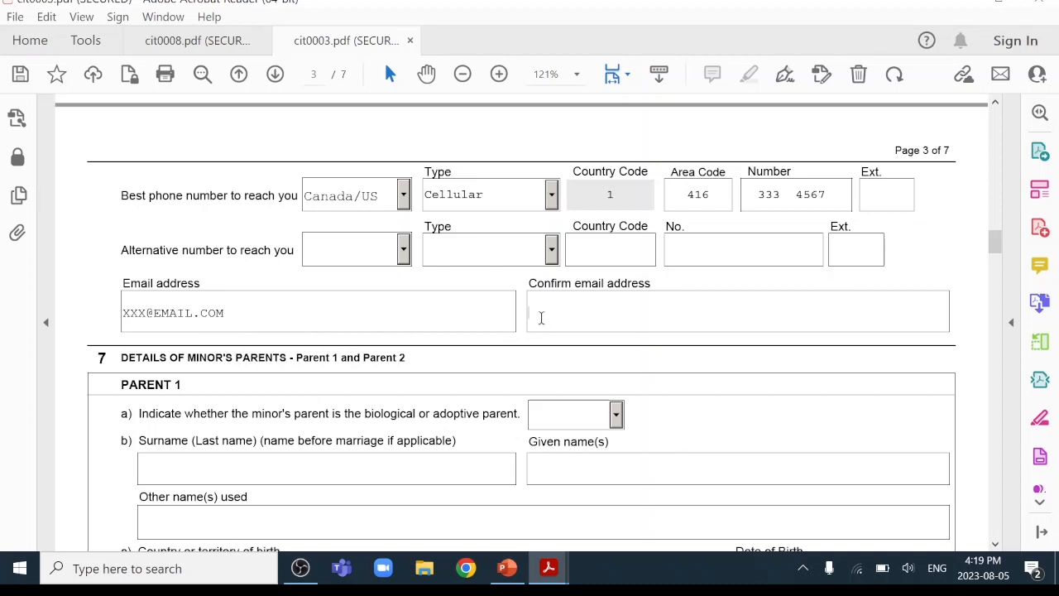
text(XXX@EMAIL.COM)
scroll(583, 338, down, 4)
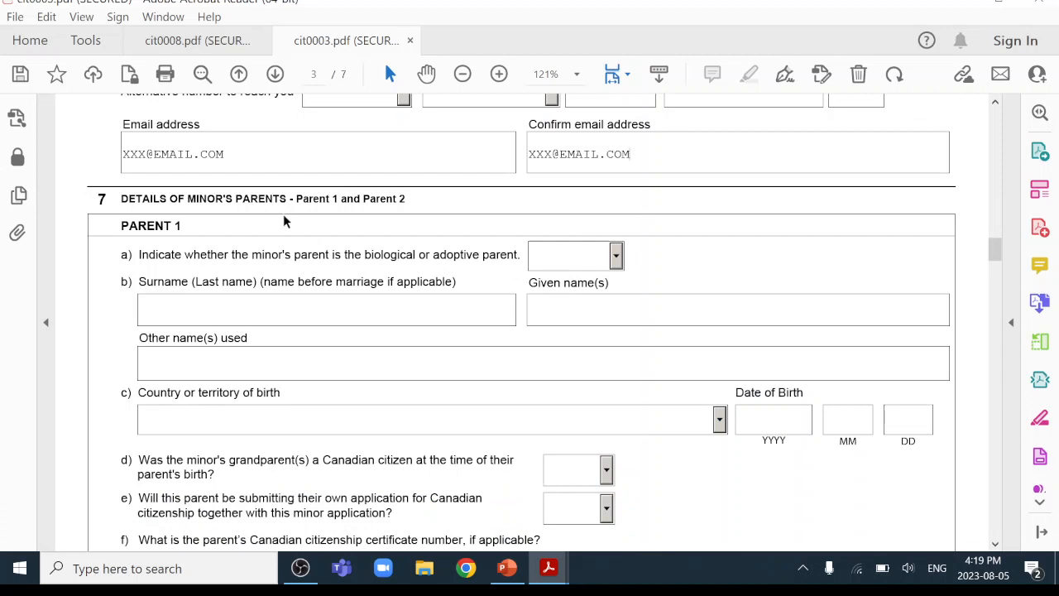
Mark Parent 1 as Biological and enter their surname and given name.
scroll(283, 219, down, 1)
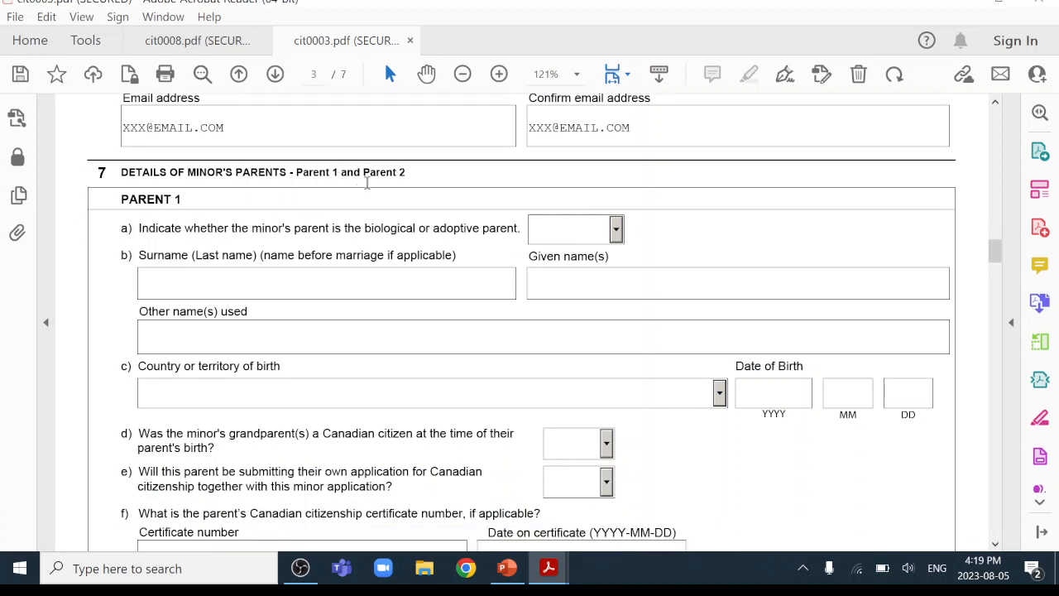
click(615, 232)
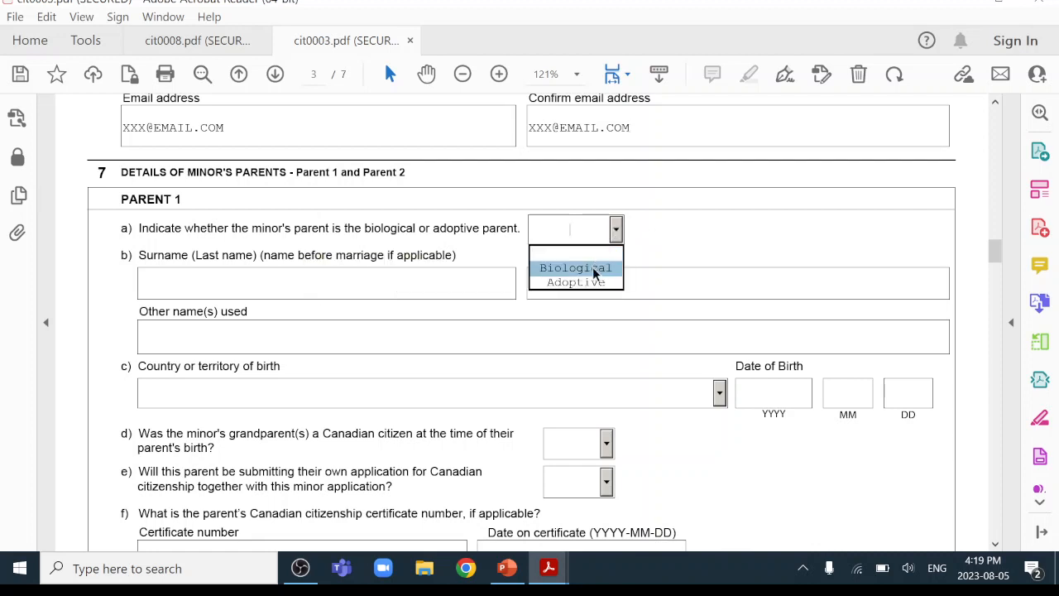
click(592, 267)
click(259, 292)
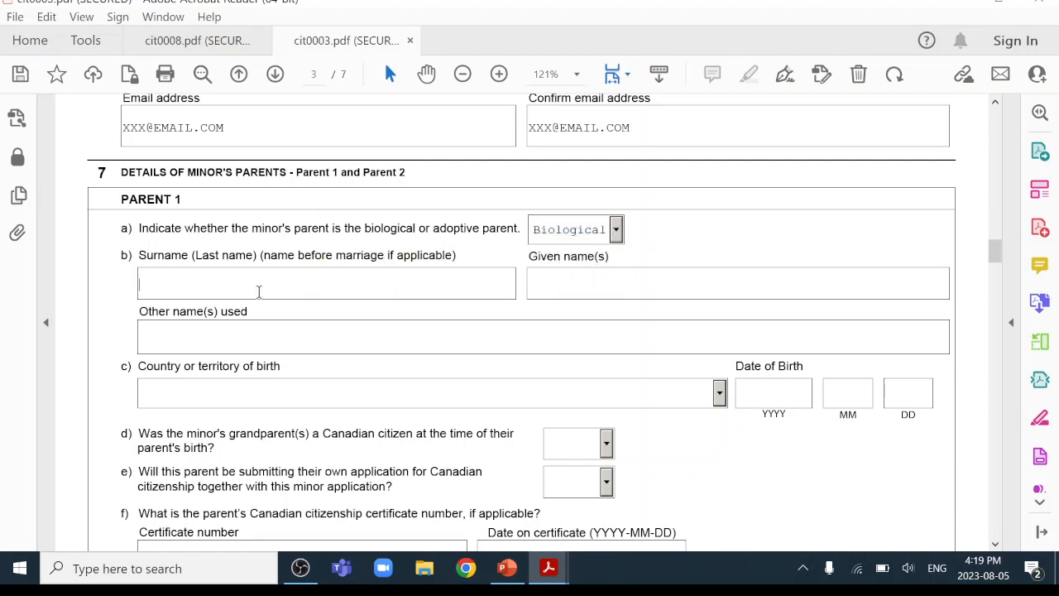
text(ZHANG)
click(608, 284)
text(A)
click(225, 338)
Set Parent 1's country of birth to China and birth date to 1980-01-01.
scroll(222, 327, down, 2)
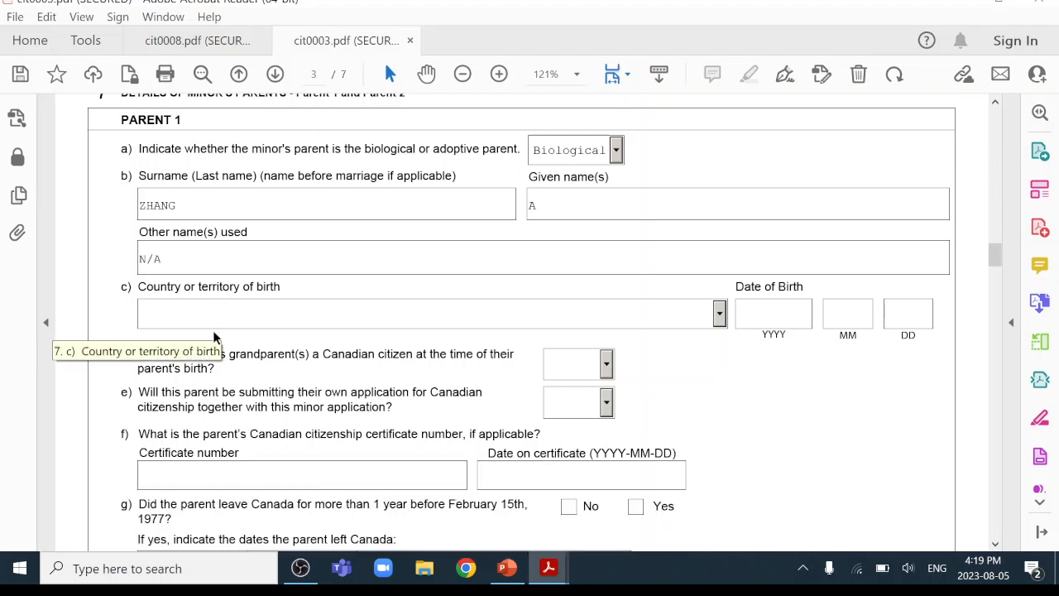
click(719, 316)
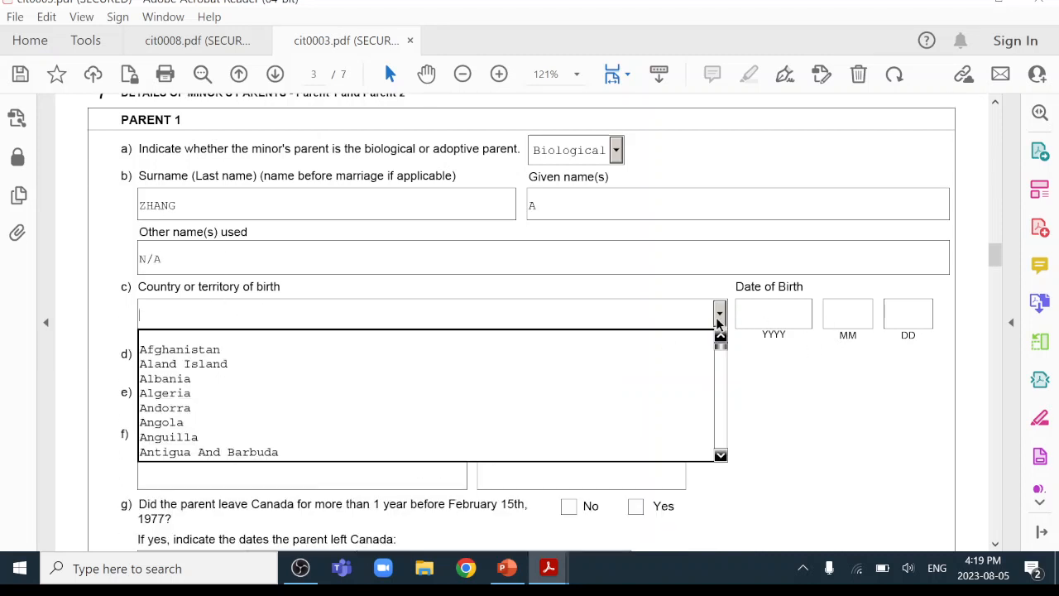
drag(718, 347, 717, 367)
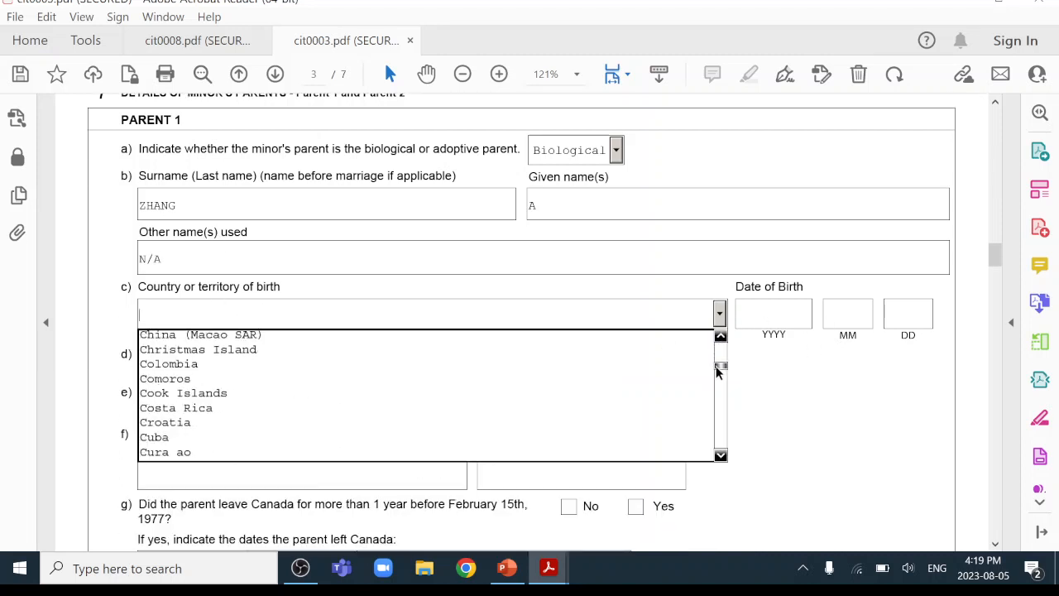
click(721, 337)
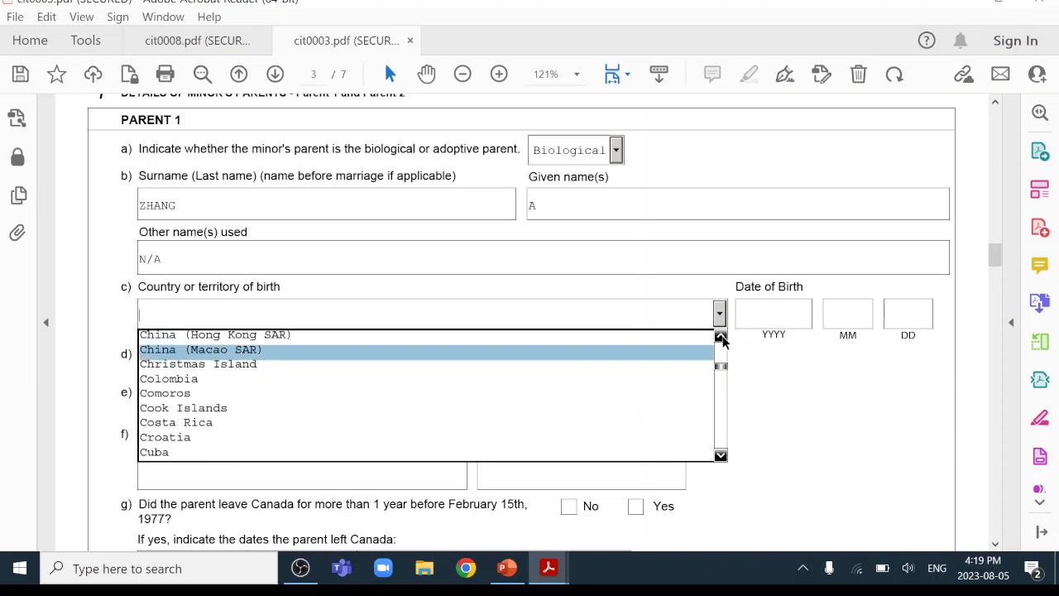
click(721, 337)
click(721, 337)
click(491, 351)
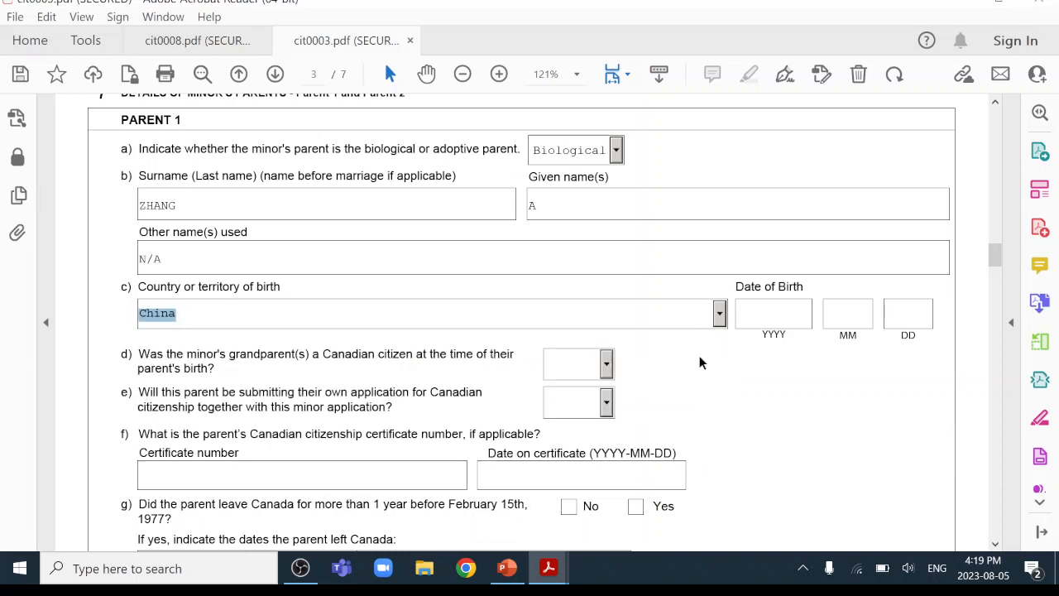
text(19)
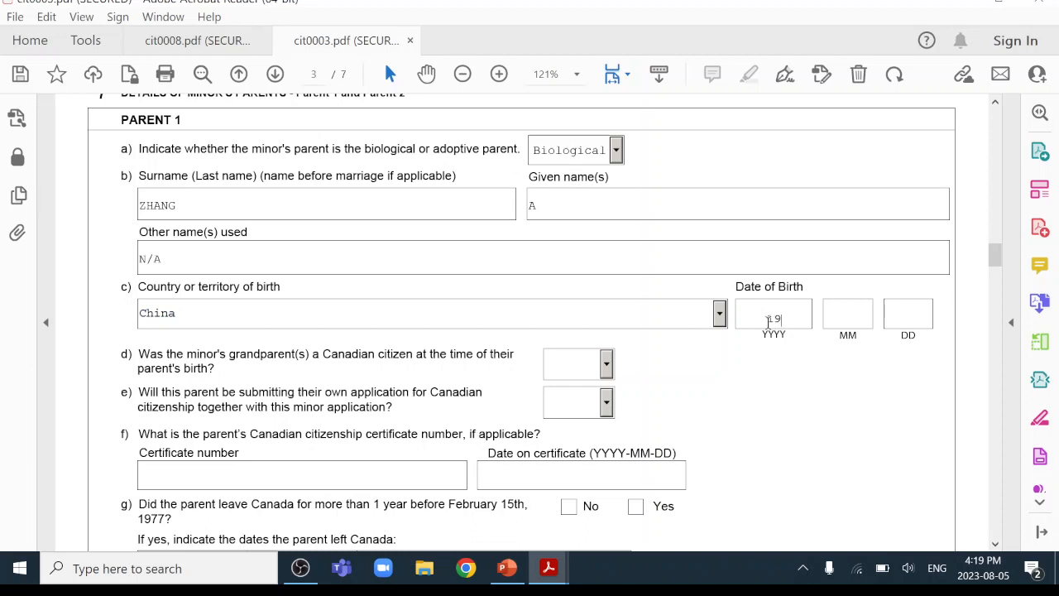
text(800101)
Answer No to Parent 1's question d and Yes to question e.
click(607, 364)
click(590, 390)
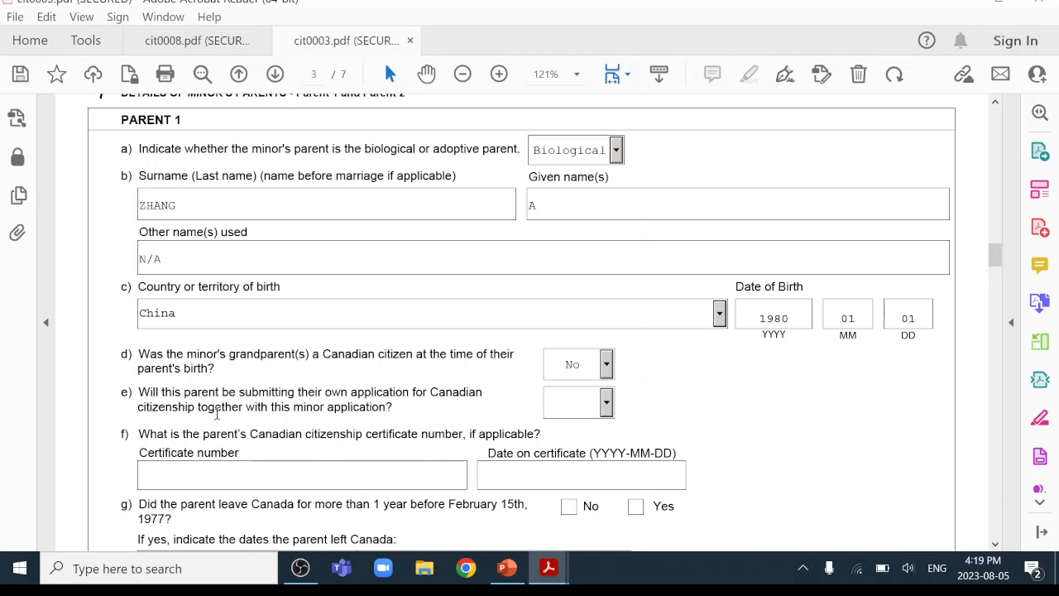
click(606, 403)
click(579, 442)
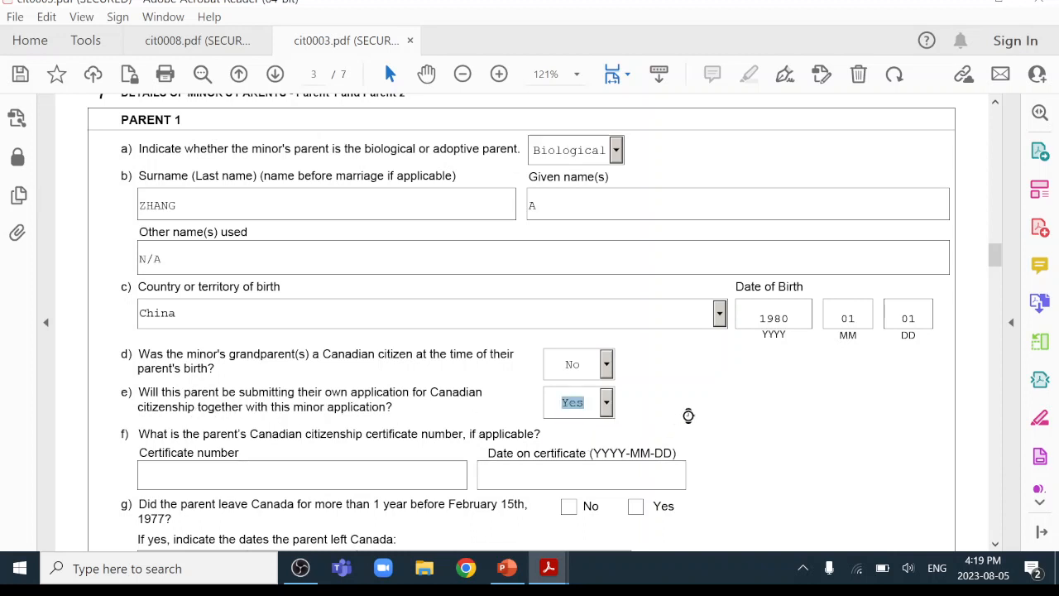
scroll(688, 422, down, 1)
scroll(688, 420, down, 2)
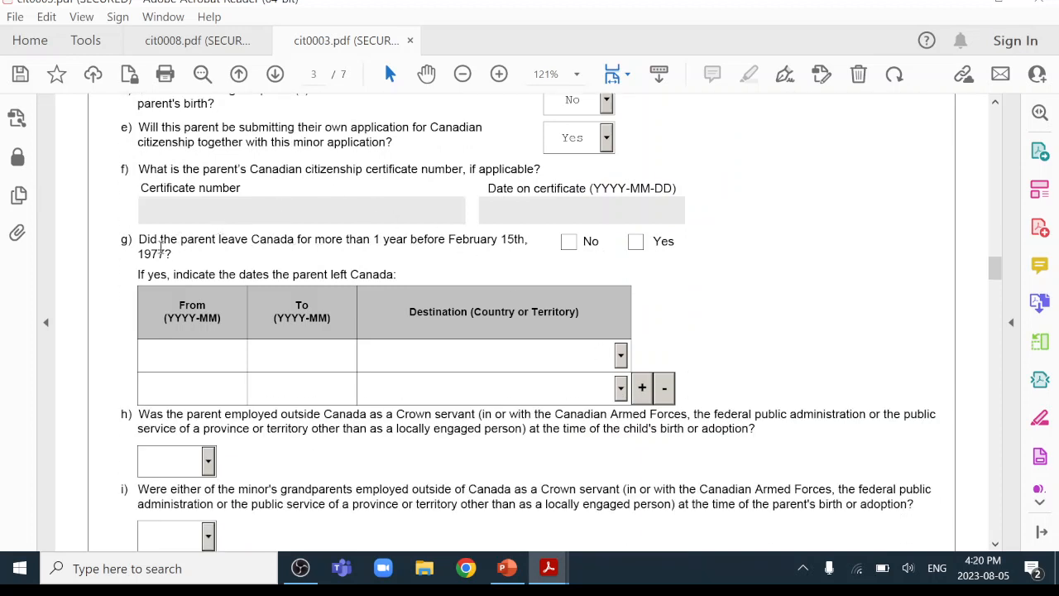
Answer No for leaving Canada before 1977 and both Crown servant questions.
click(569, 240)
scroll(825, 289, down, 2)
scroll(825, 289, down, 1)
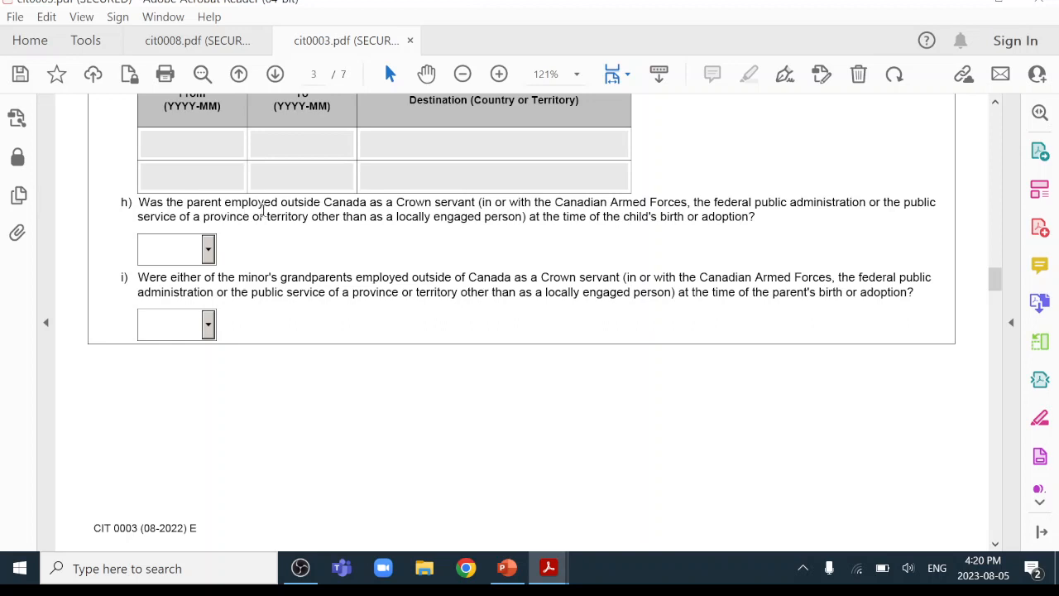
click(209, 249)
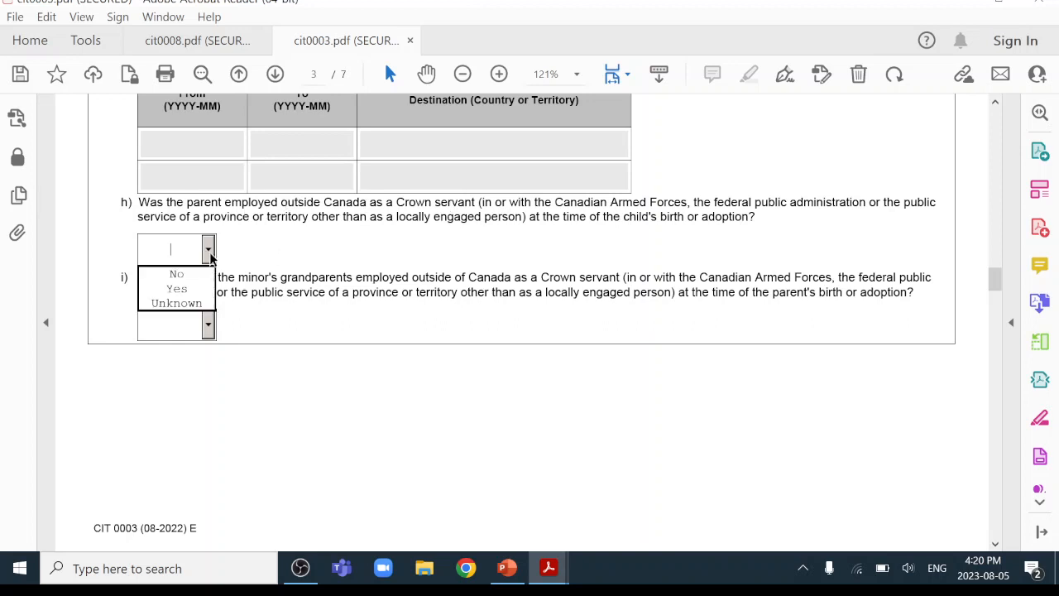
click(174, 274)
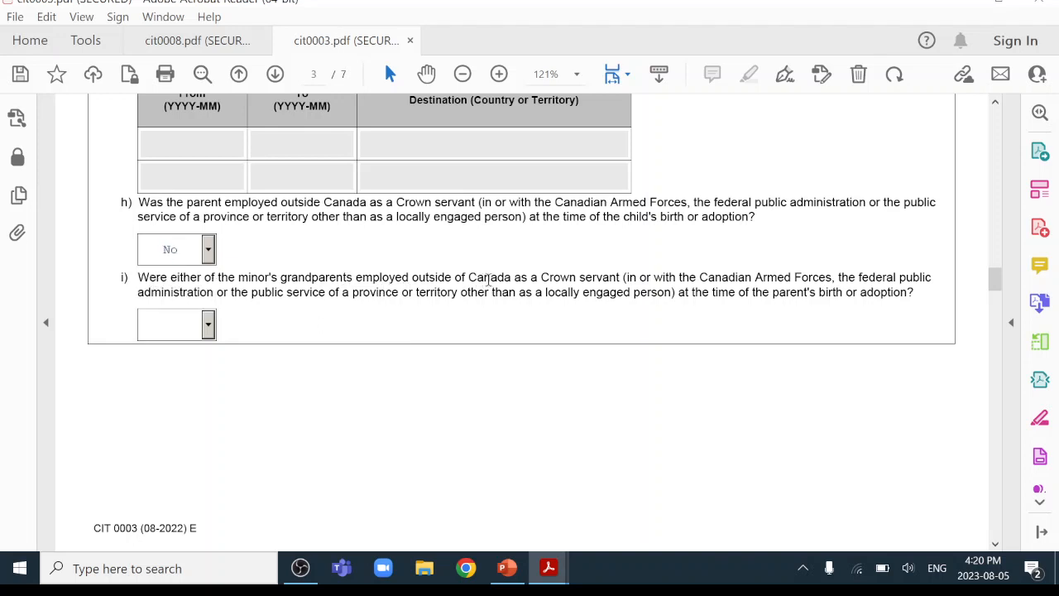
click(208, 325)
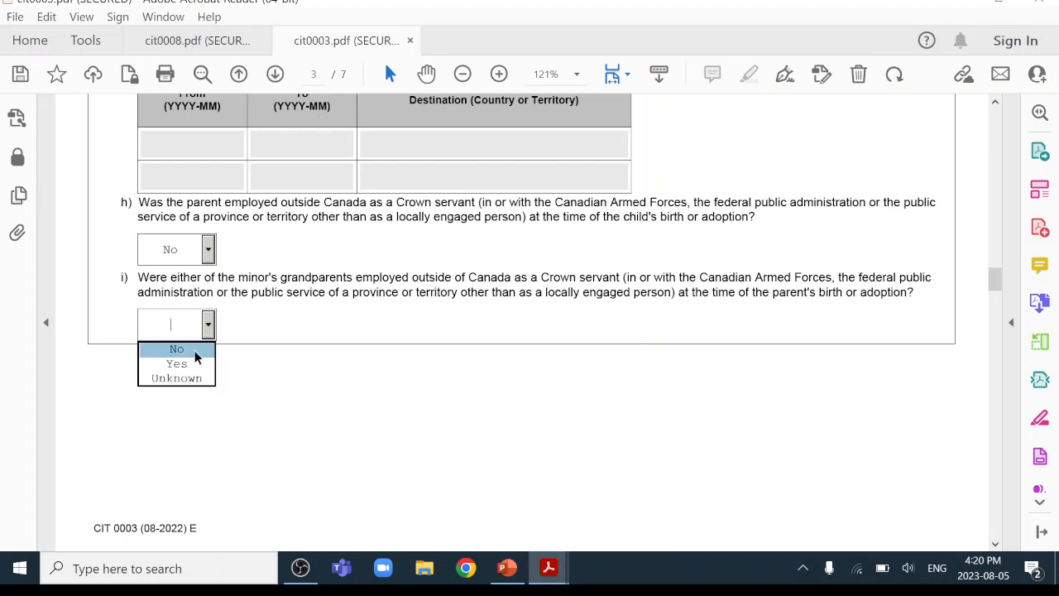
click(195, 350)
click(443, 355)
scroll(443, 354, down, 10)
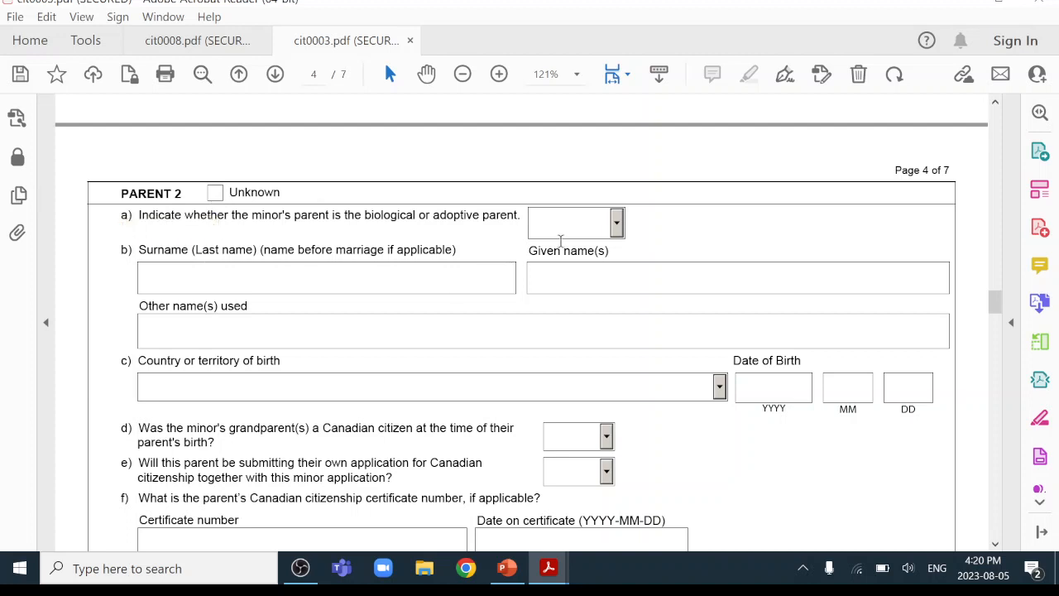
Mark Parent 2 as Biological and enter their surname, given name and other names.
click(620, 229)
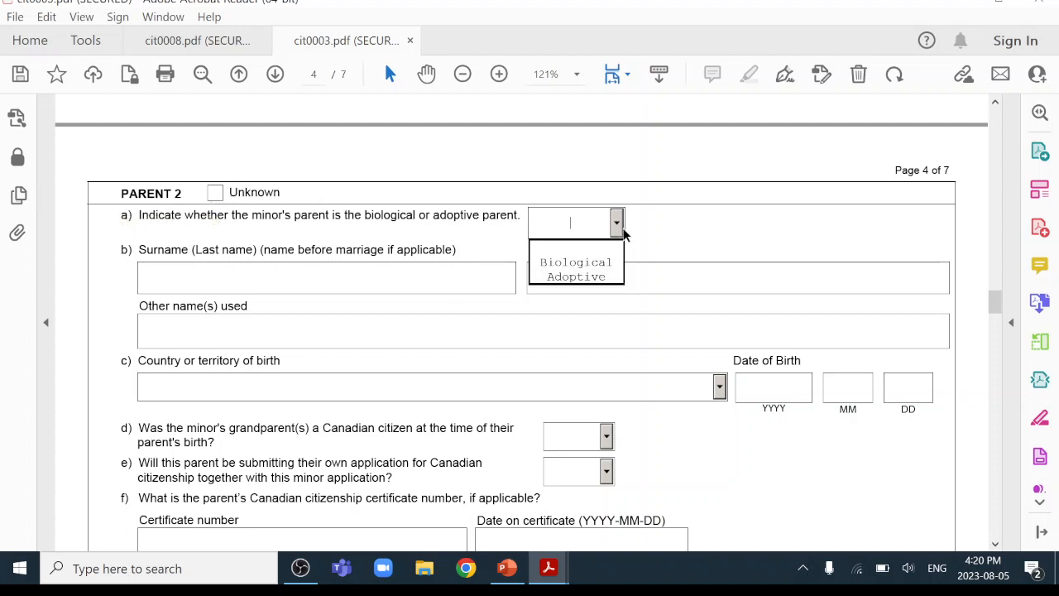
click(594, 263)
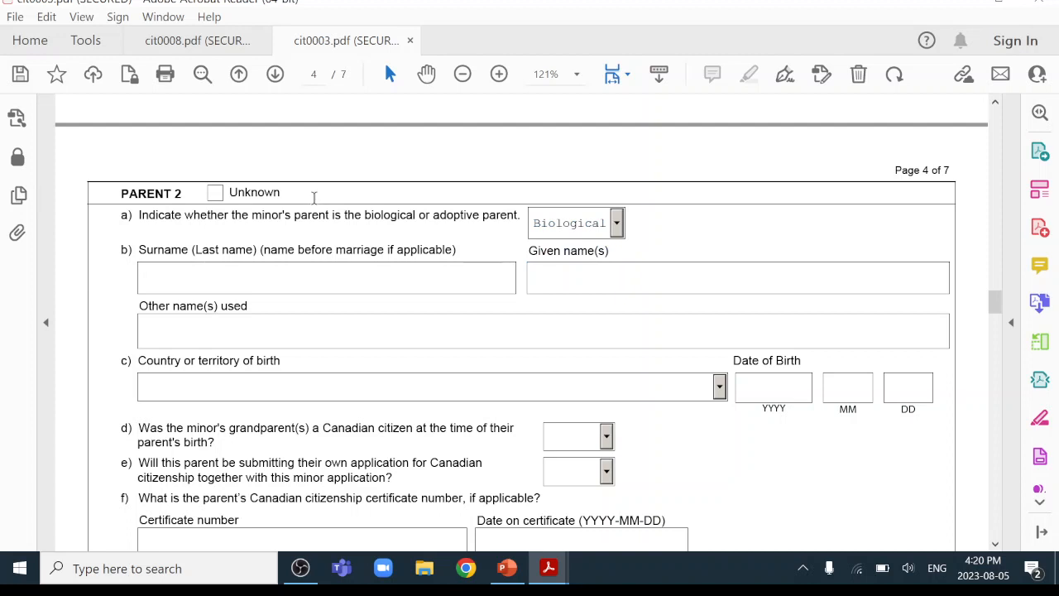
text(ZHANG)
click(598, 279)
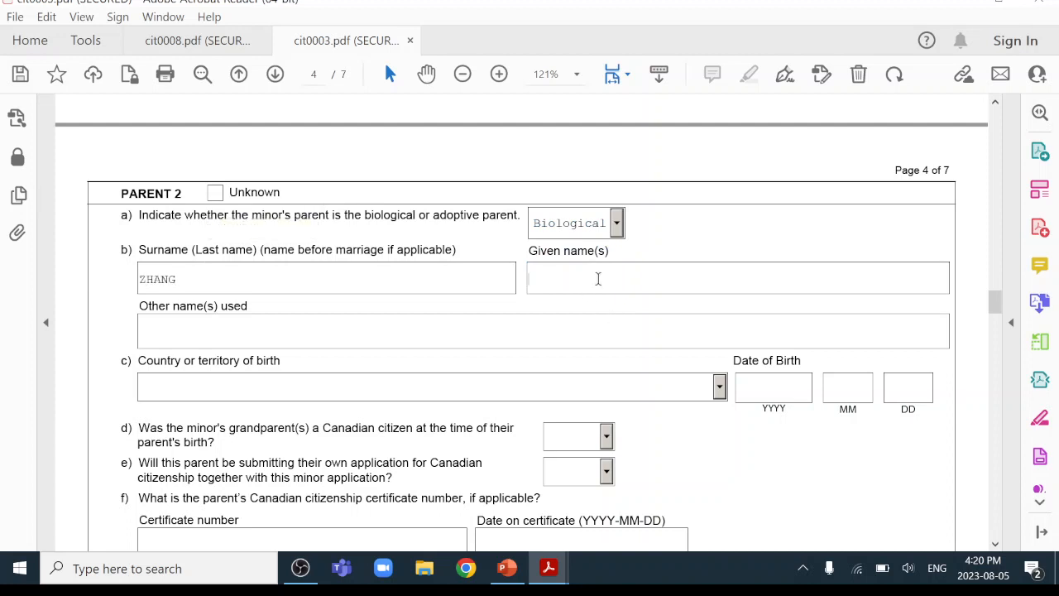
click(243, 333)
Choose China as Parent 2's country of birth.
scroll(663, 331, down, 1)
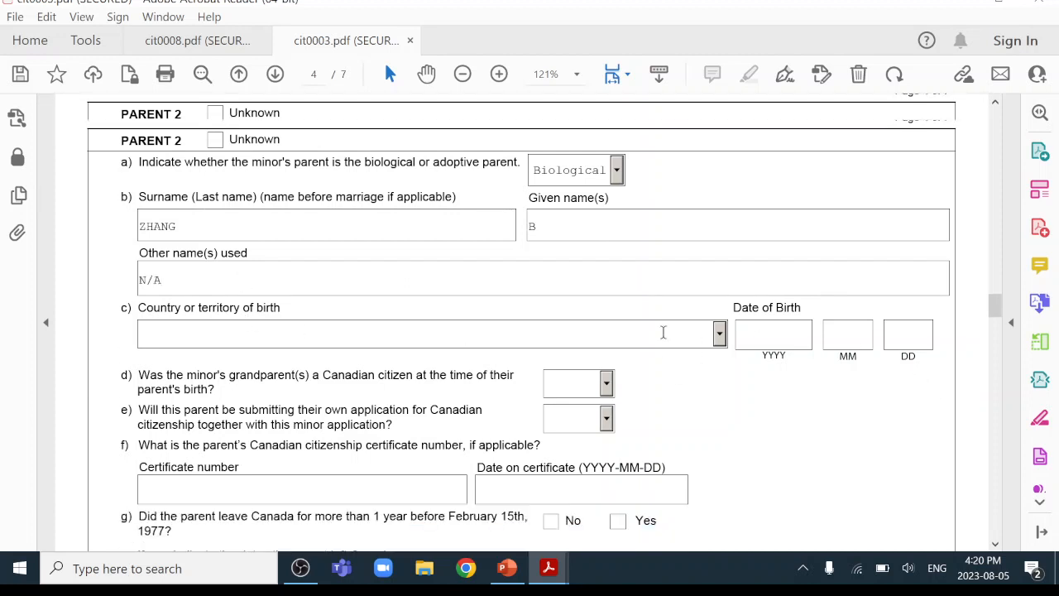
click(720, 335)
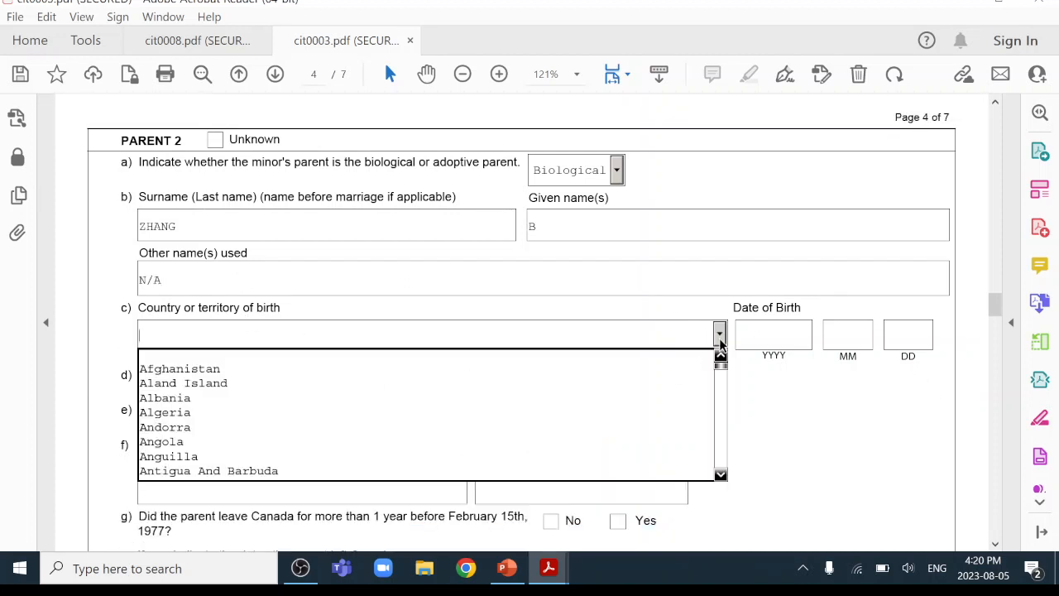
scroll(720, 372, down, 2)
scroll(720, 373, down, 9)
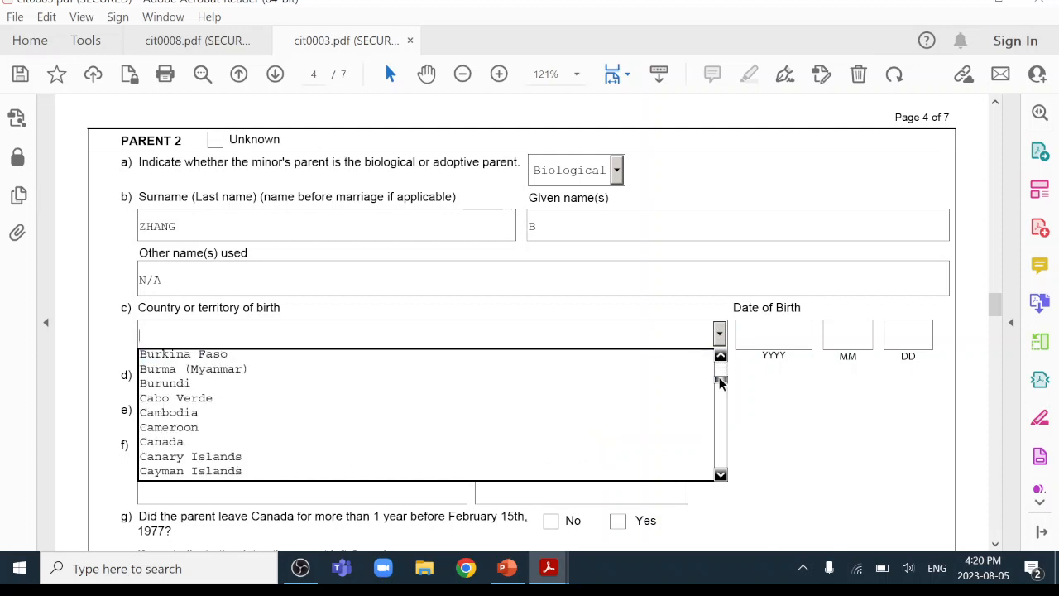
click(720, 476)
click(720, 476)
scroll(687, 463, down, 1)
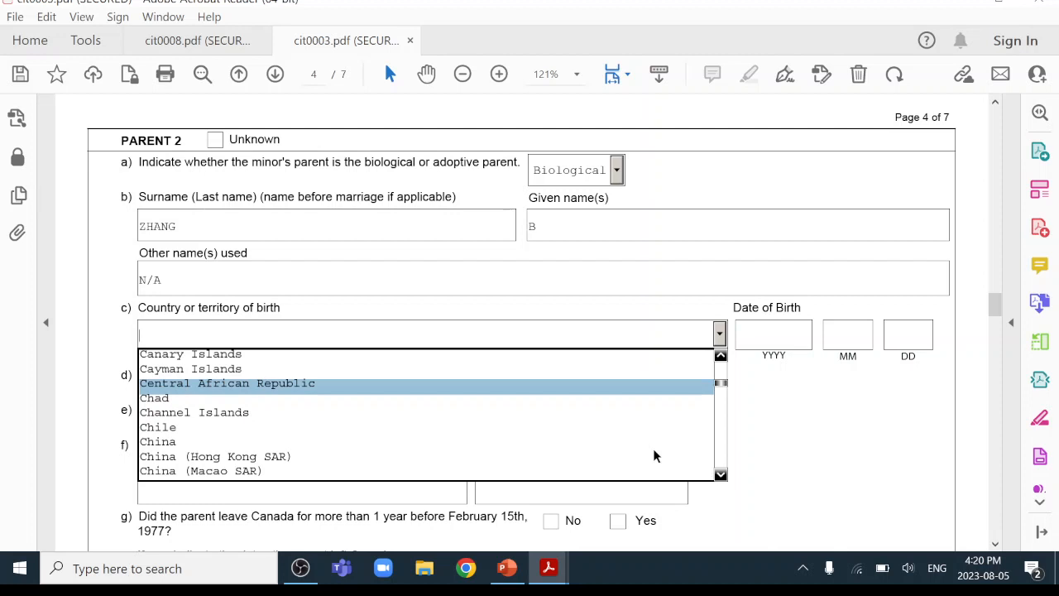
click(341, 441)
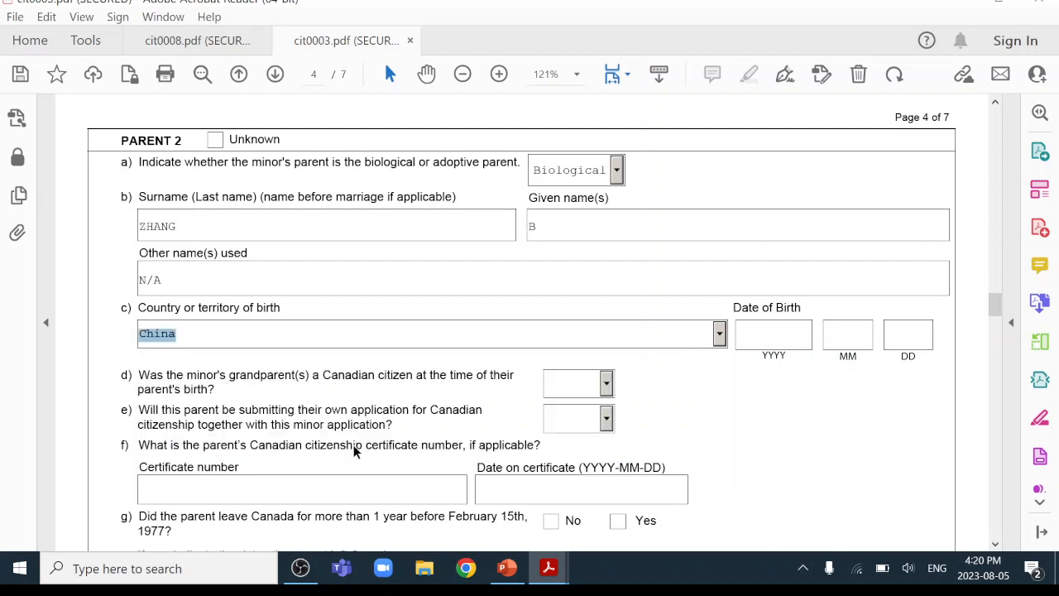
Enter Parent 2's birth date as 1980-01-01.
click(778, 333)
text(1980)
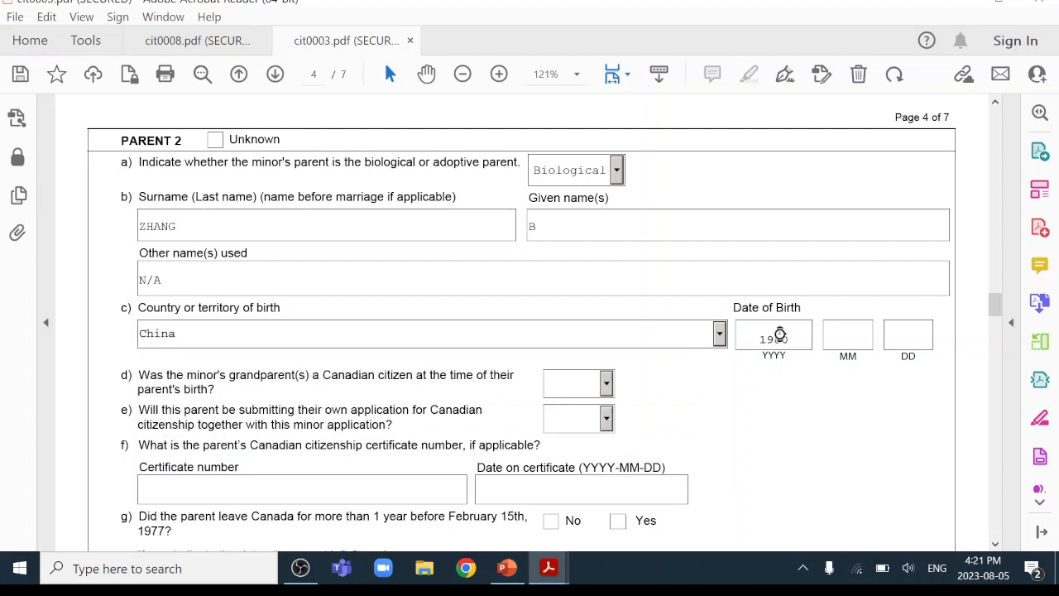
click(832, 327)
text(01)
key(Tab)
text(01)
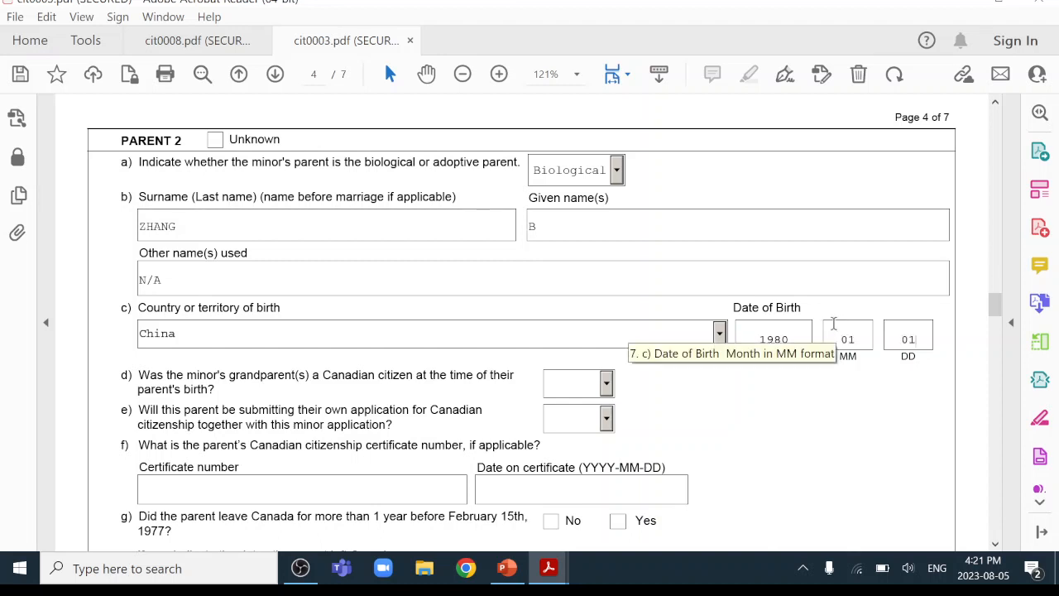
scroll(655, 261, down, 3)
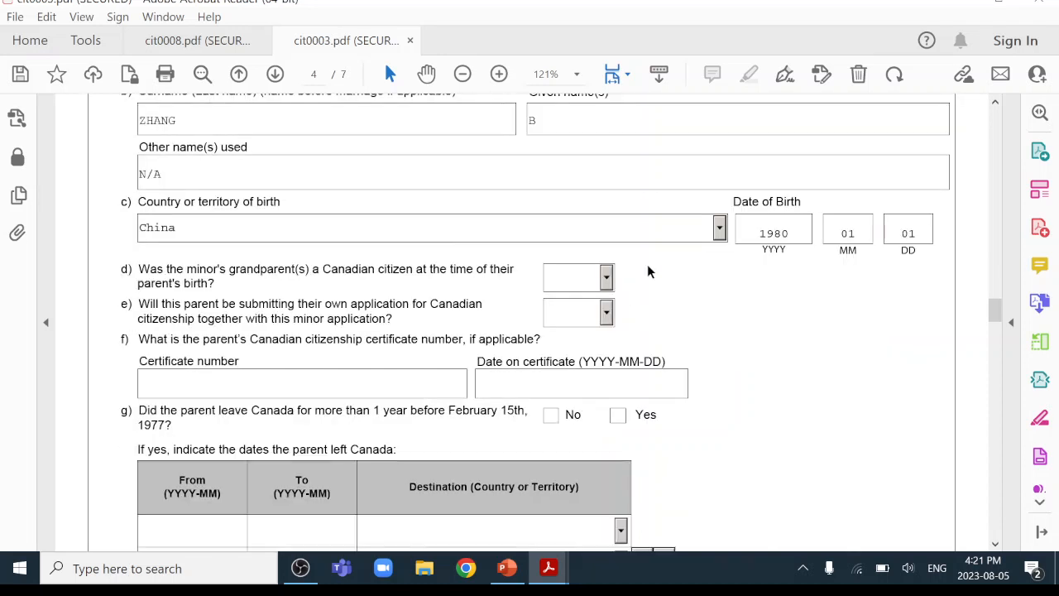
Answer No to Parent 2's question d and settle question e on Yes.
click(607, 279)
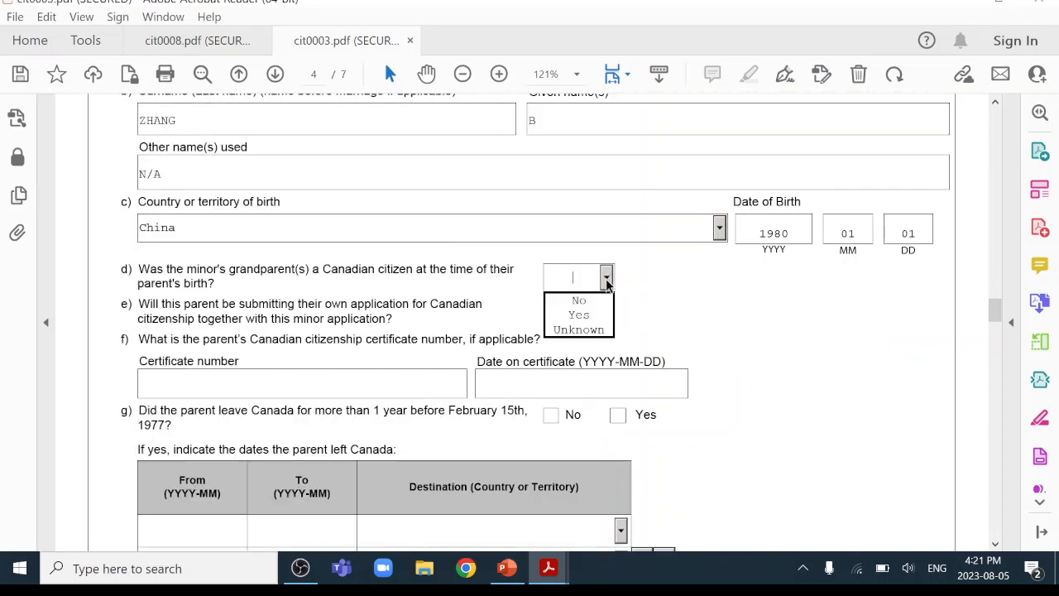
click(587, 301)
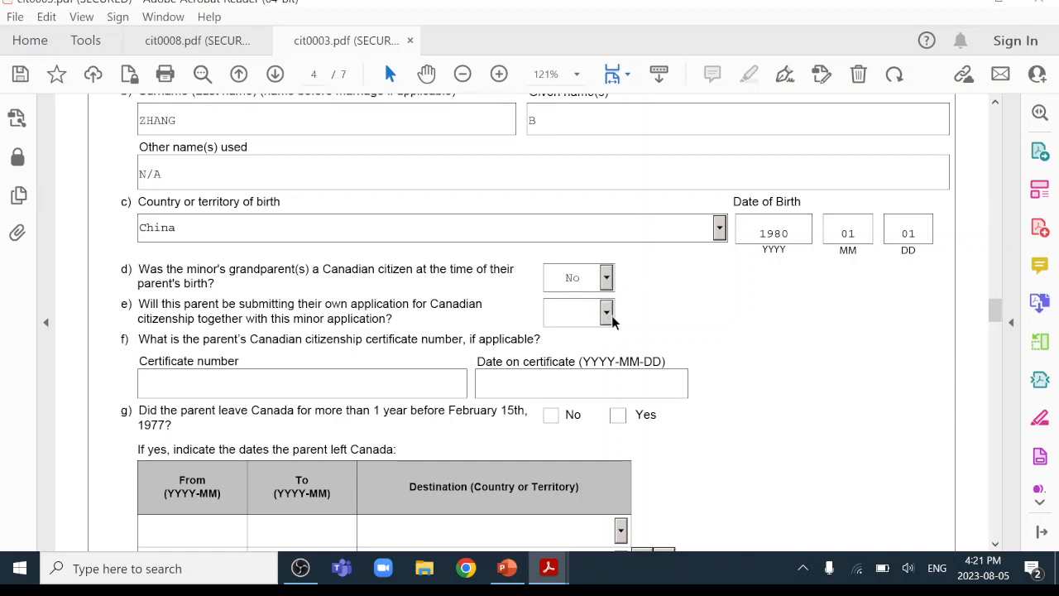
click(608, 316)
click(595, 335)
scroll(216, 354, down, 1)
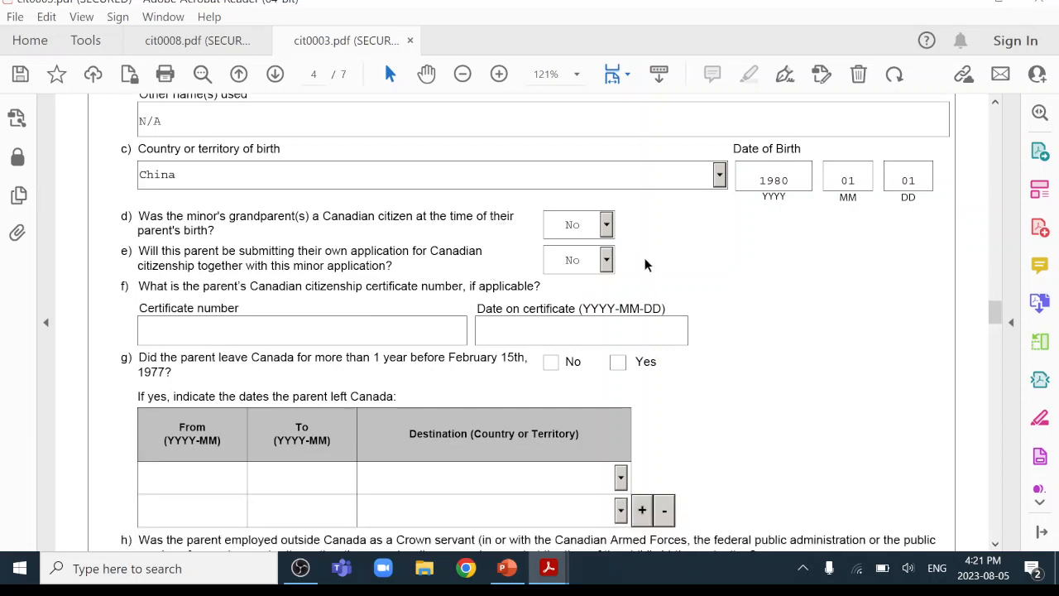
click(609, 259)
click(593, 300)
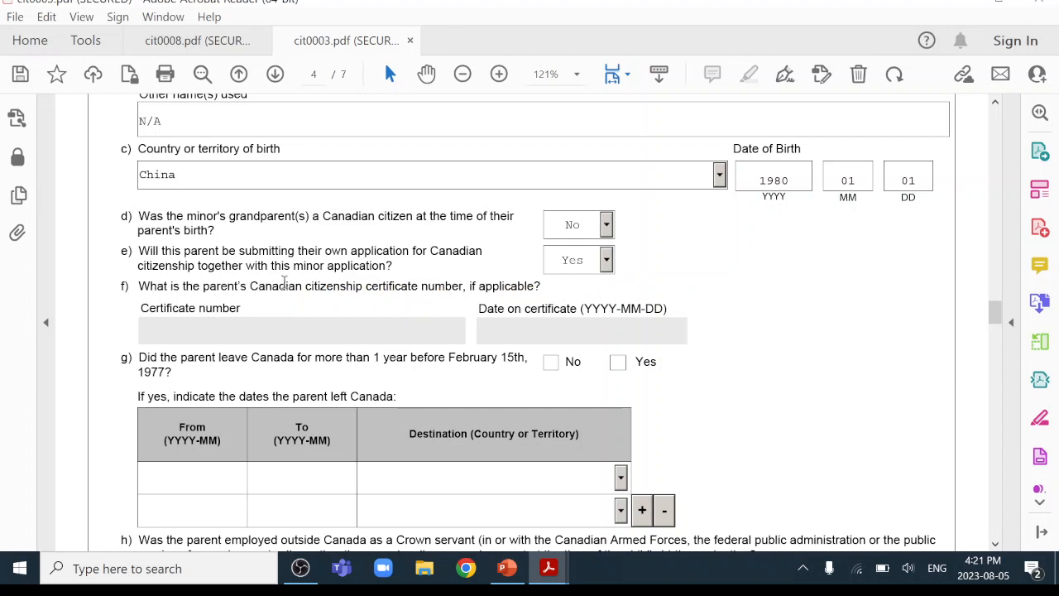
click(607, 260)
click(596, 283)
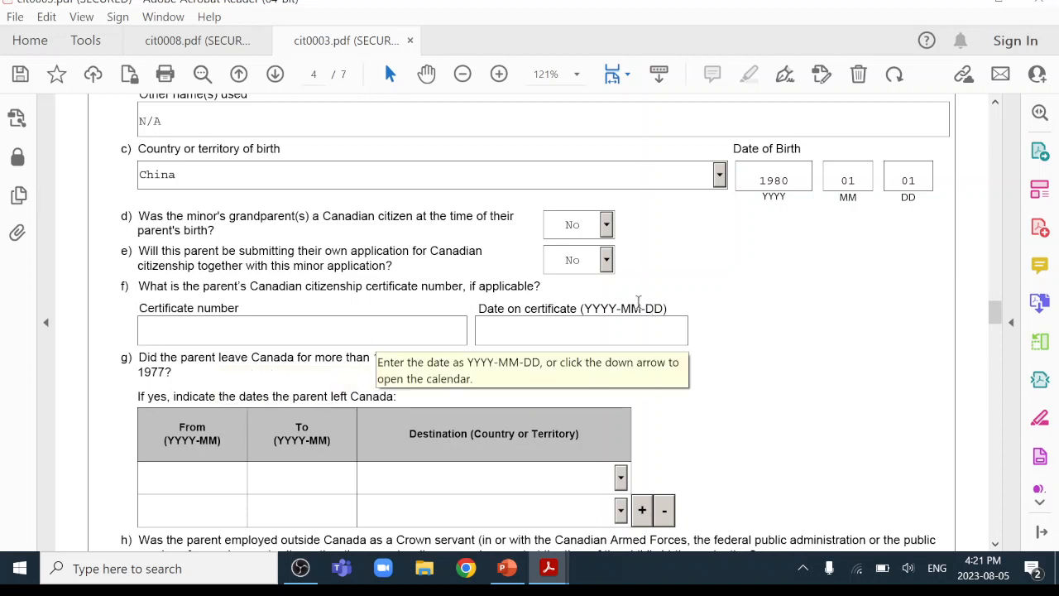
click(607, 261)
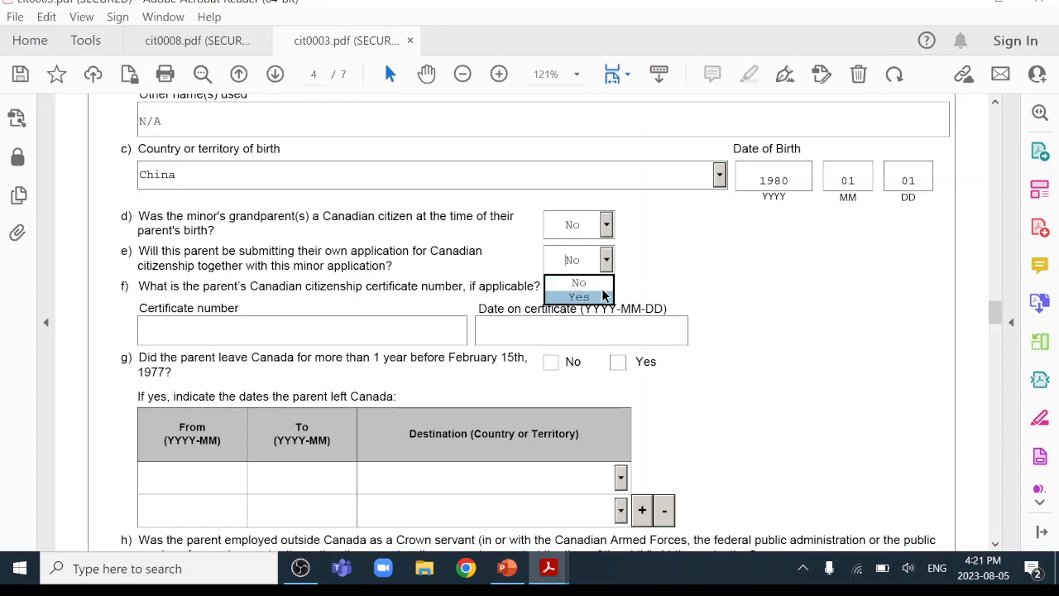
click(604, 296)
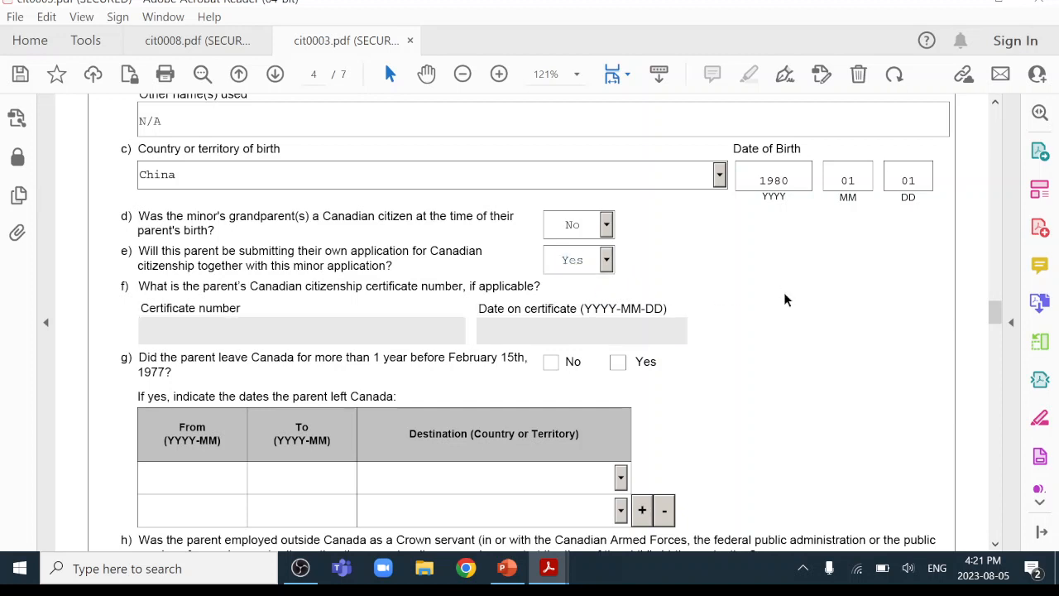
scroll(785, 300, down, 3)
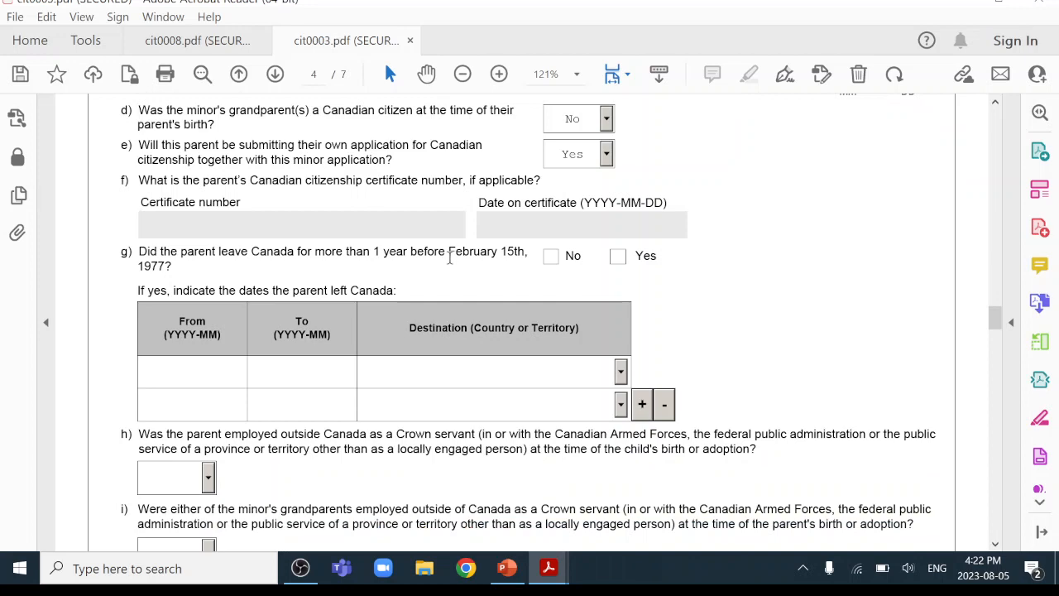
Answer No to questions g, h and i for Parent 2.
click(552, 257)
scroll(766, 305, down, 5)
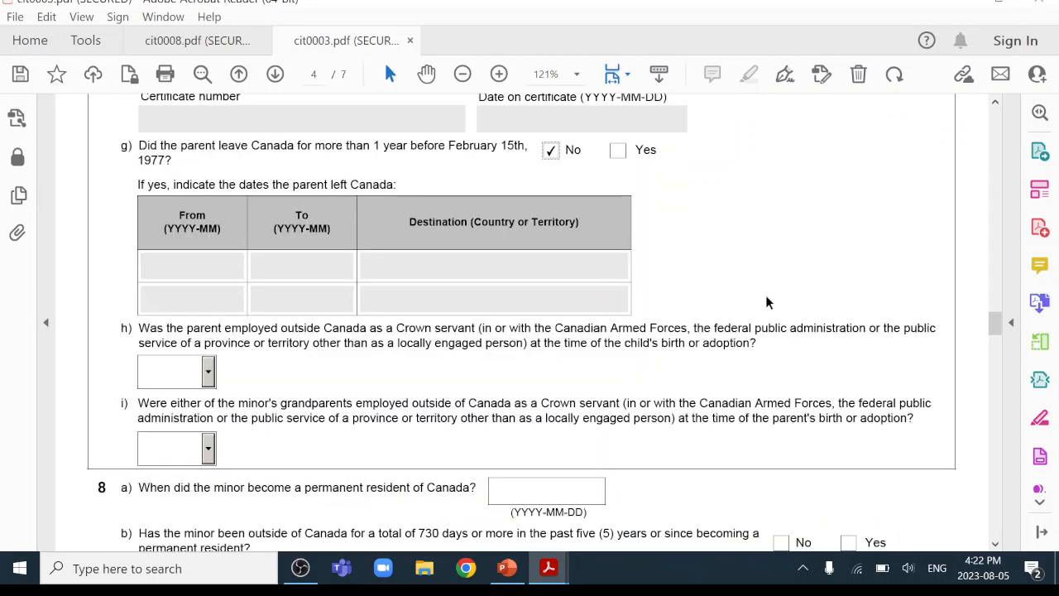
click(208, 295)
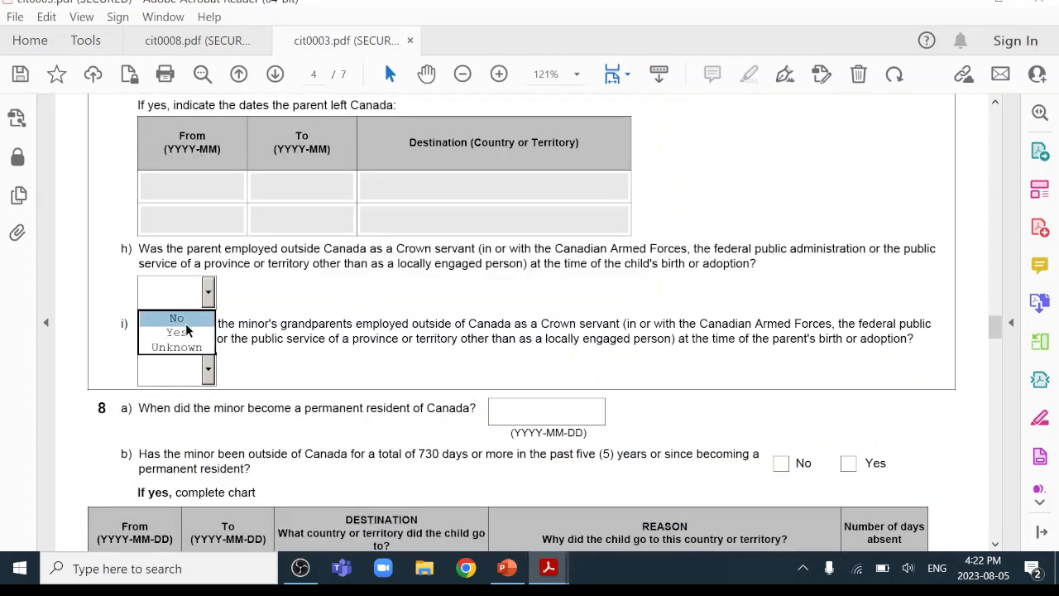
click(177, 332)
click(208, 292)
click(188, 321)
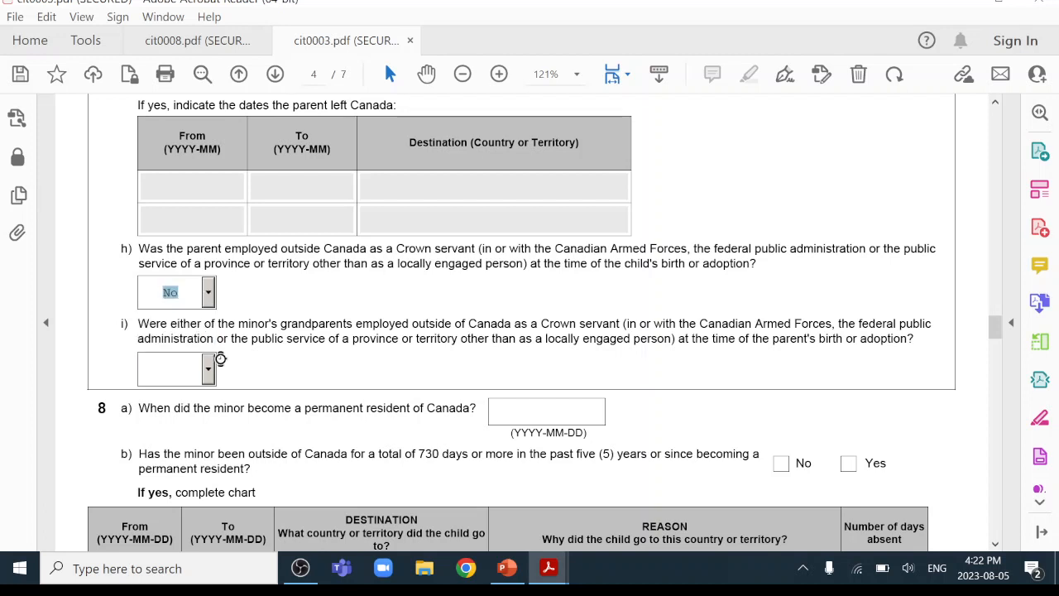
click(208, 369)
click(190, 396)
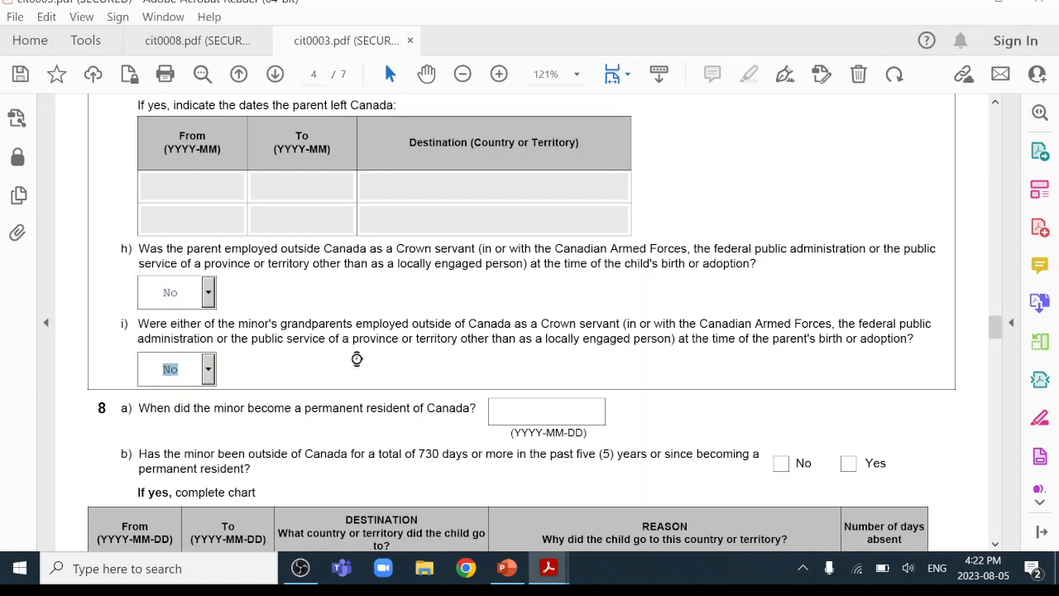
scroll(355, 361, down, 4)
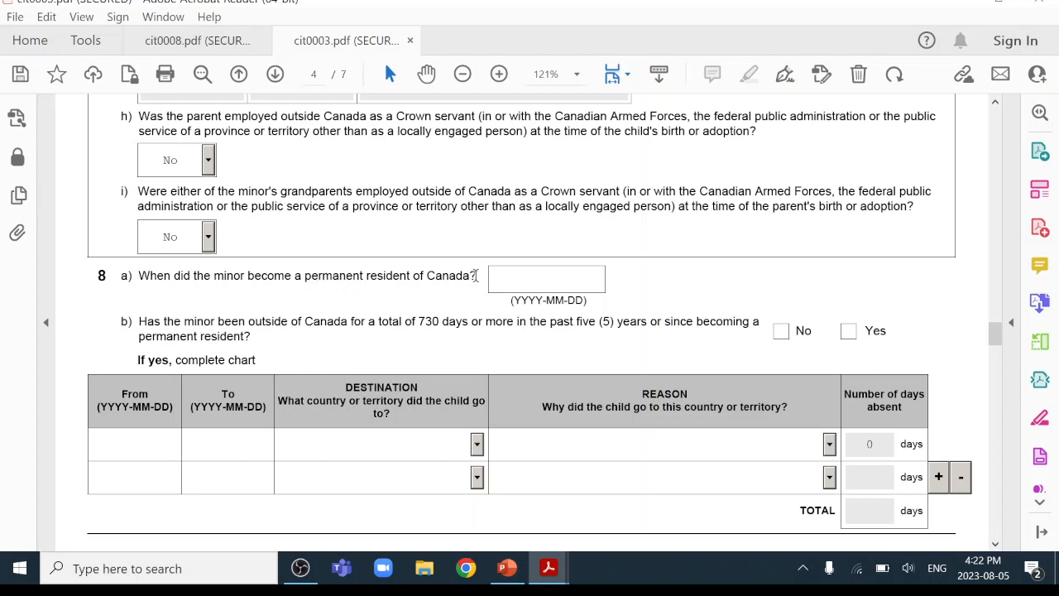
Enter permanent residence date 2018-01-01 and answer No to the 730-day absence question.
click(530, 277)
text(2018-01-01)
scroll(795, 273, down, 1)
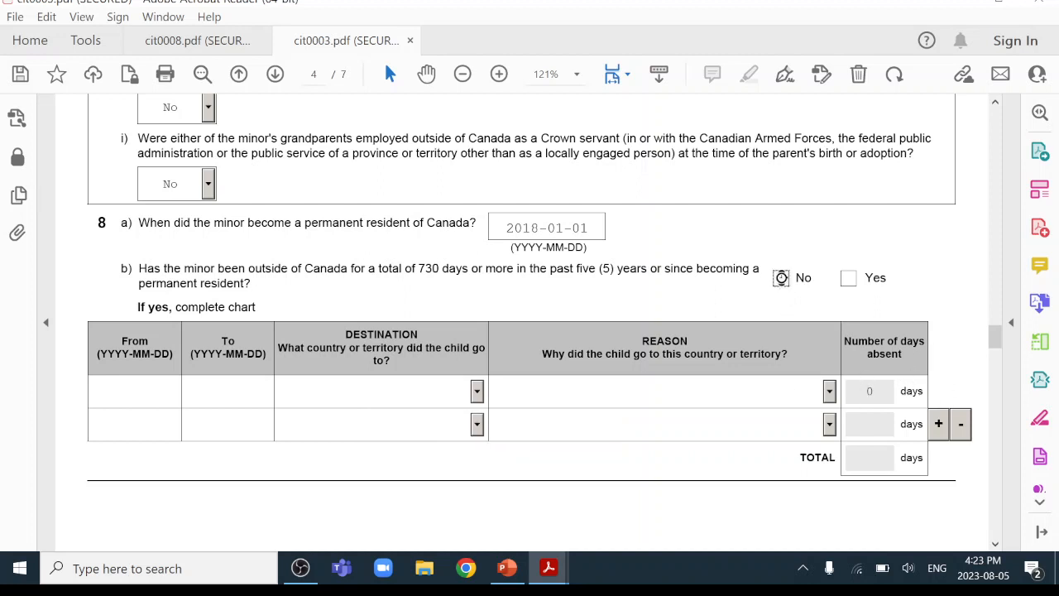
click(782, 279)
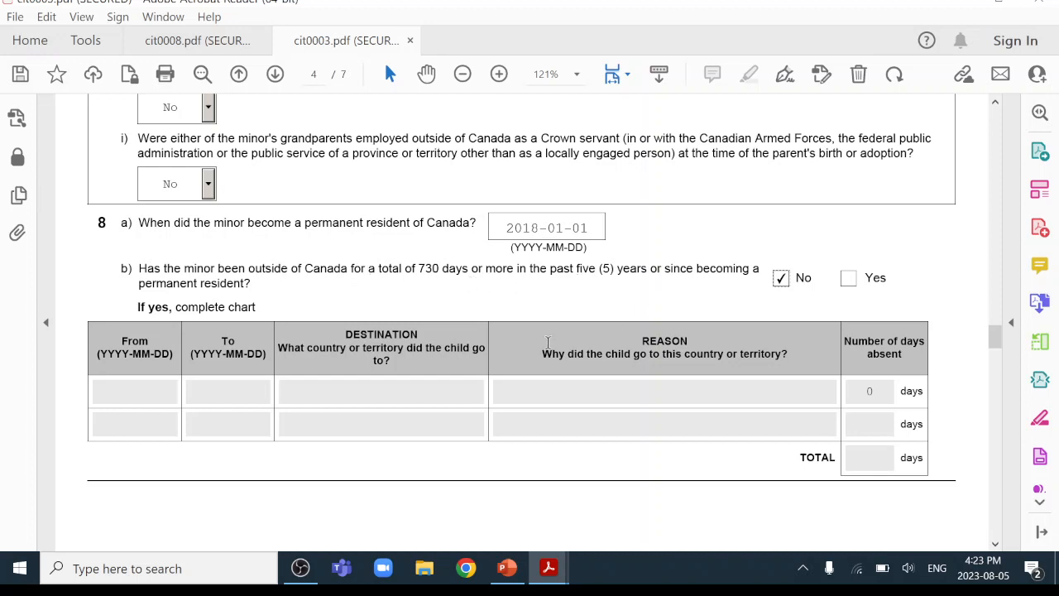
scroll(551, 339, down, 5)
scroll(553, 341, down, 5)
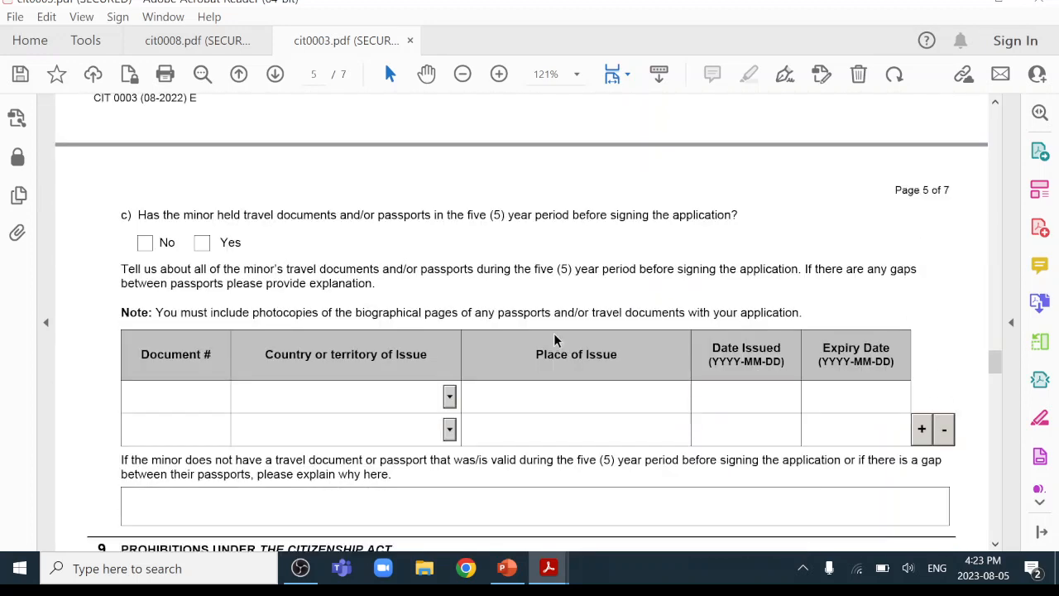
Answer Yes to question 8c on travel documents and enter the first passport's document number.
scroll(554, 334, up, 3)
scroll(554, 335, down, 2)
scroll(554, 334, down, 1)
click(203, 242)
scroll(480, 285, down, 2)
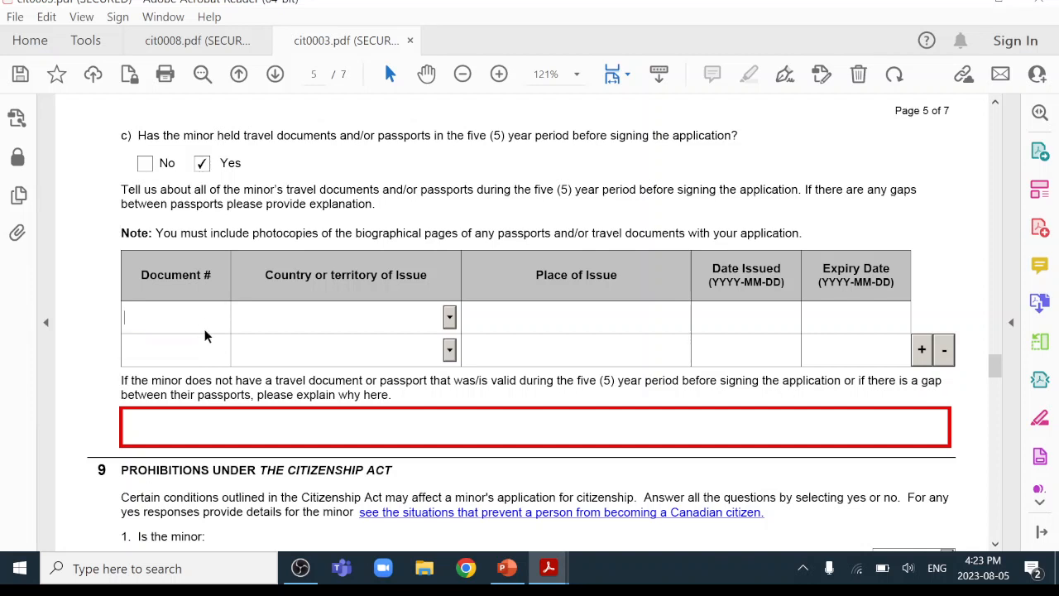
text(A12345)
Set the first passport's country to China, place BEIJING, issued 2017-01-01, expiring 2022-01-01.
click(449, 318)
drag(450, 351, 447, 365)
click(303, 343)
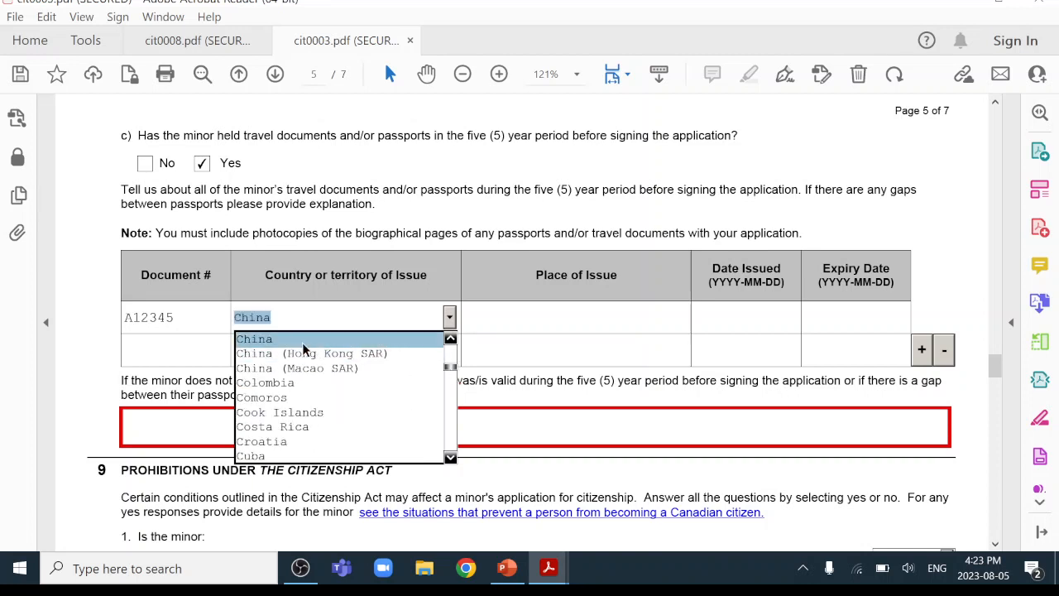
click(565, 316)
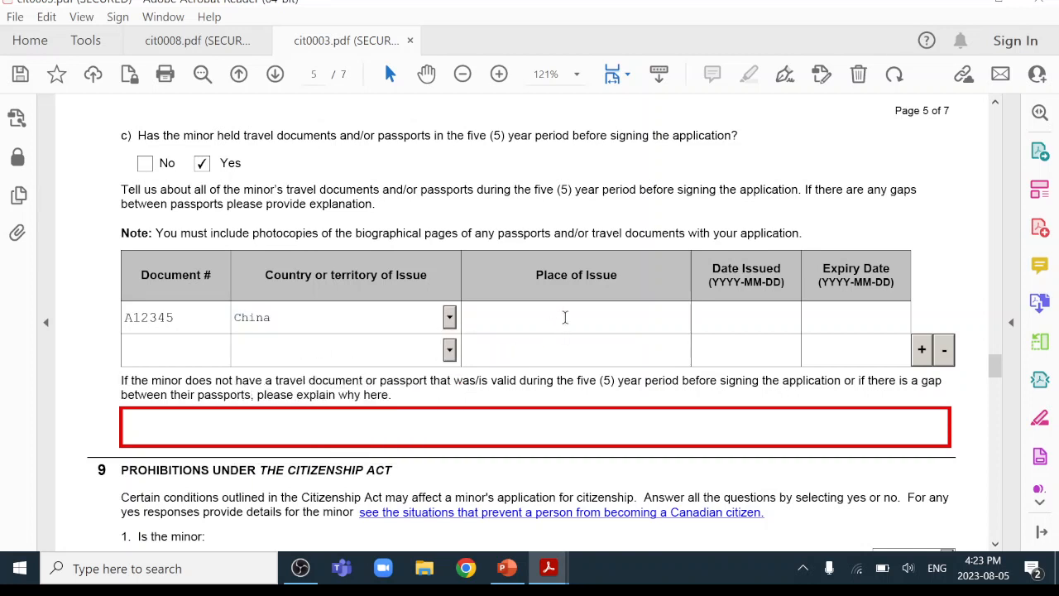
text(BEIJING)
click(745, 326)
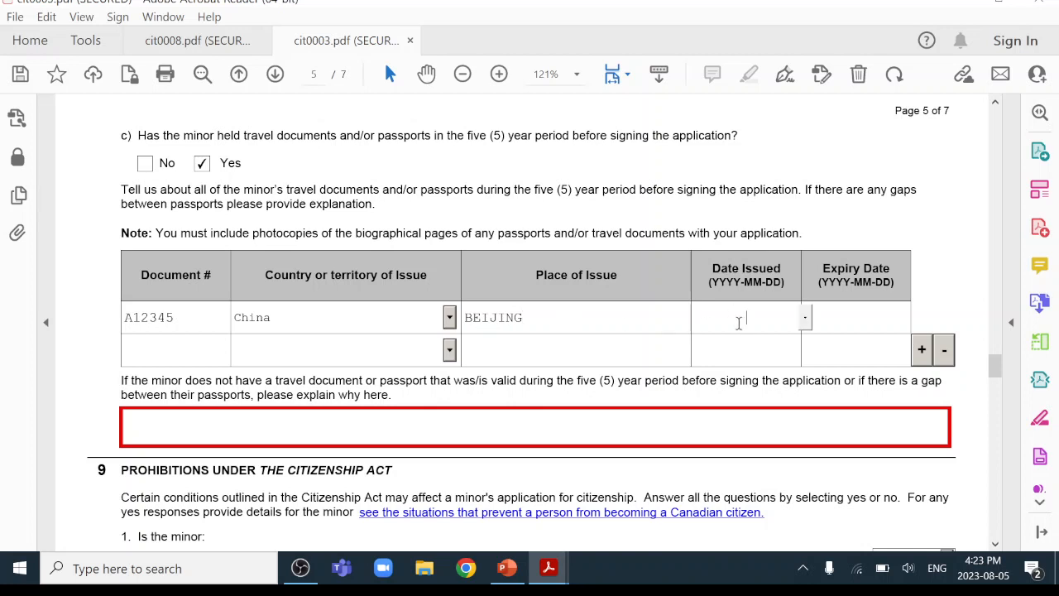
text(2017-01-01)
click(873, 318)
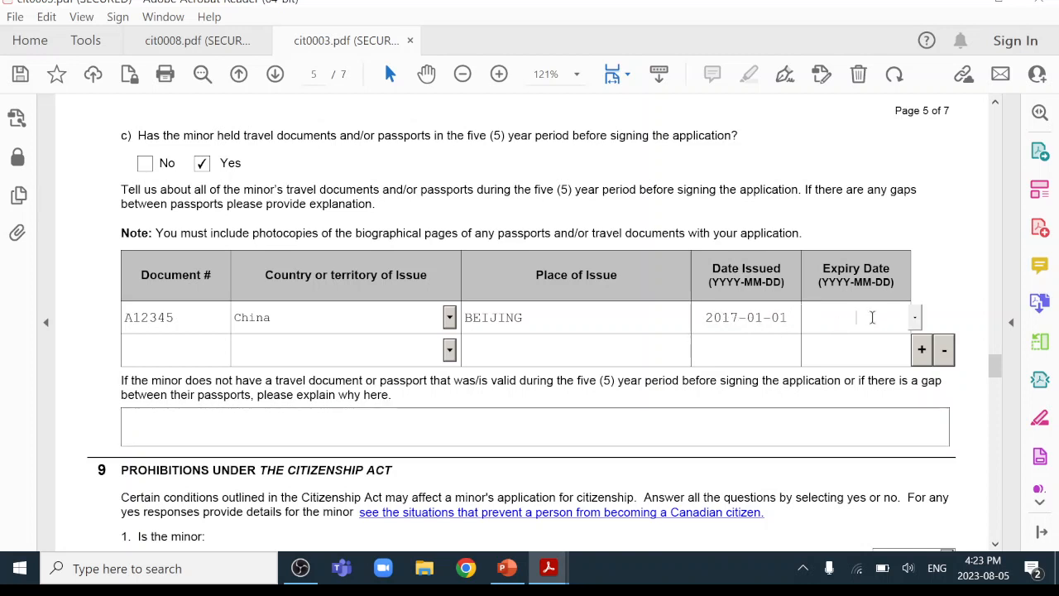
text(2022-01-01)
Enter the second passport's document number and choose China as its issuing country.
click(158, 347)
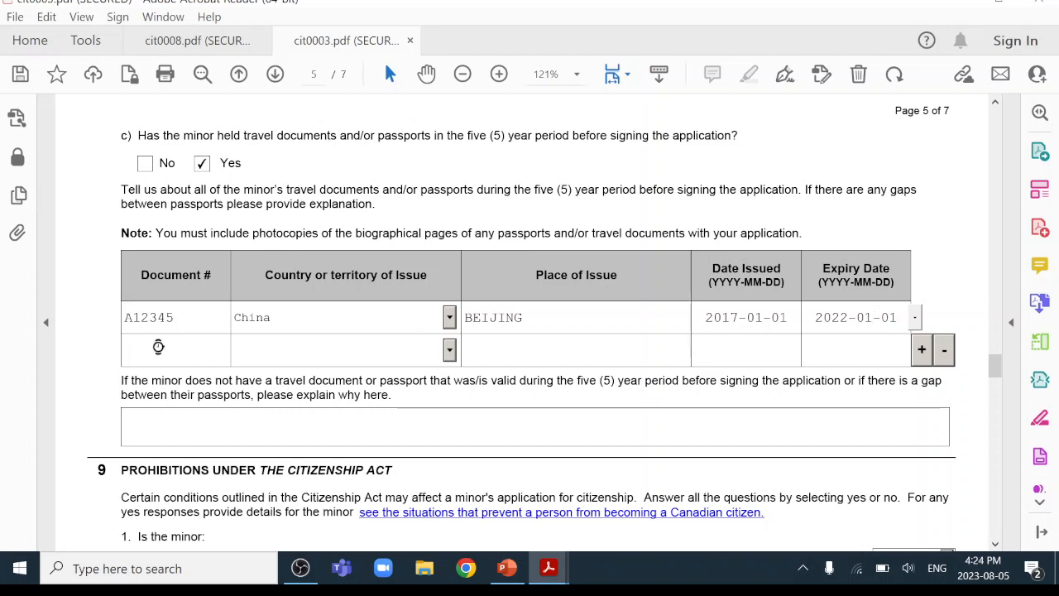
text(B12345)
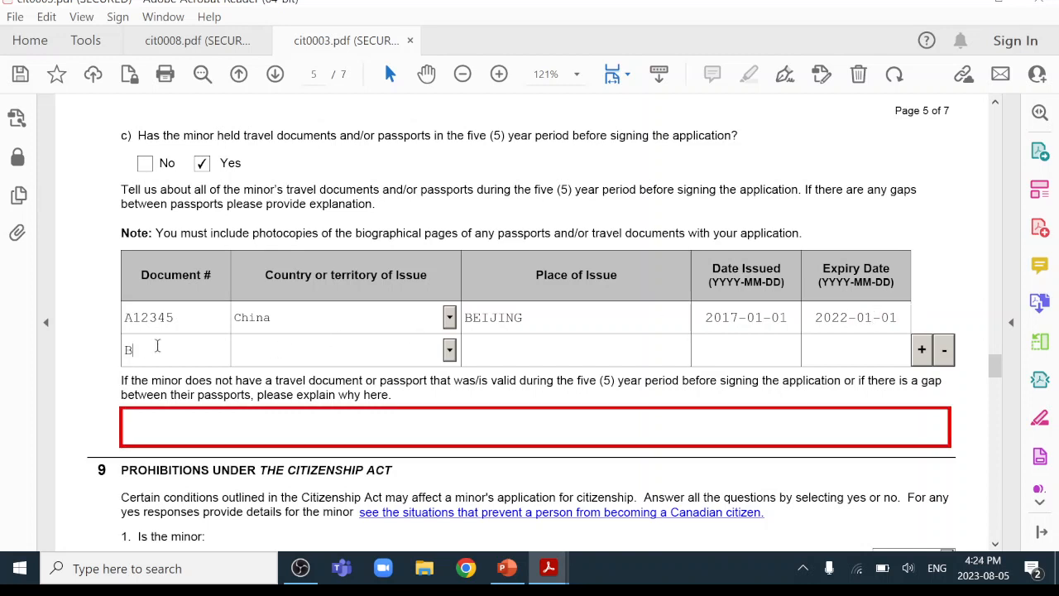
click(449, 350)
drag(449, 381, 449, 399)
click(304, 374)
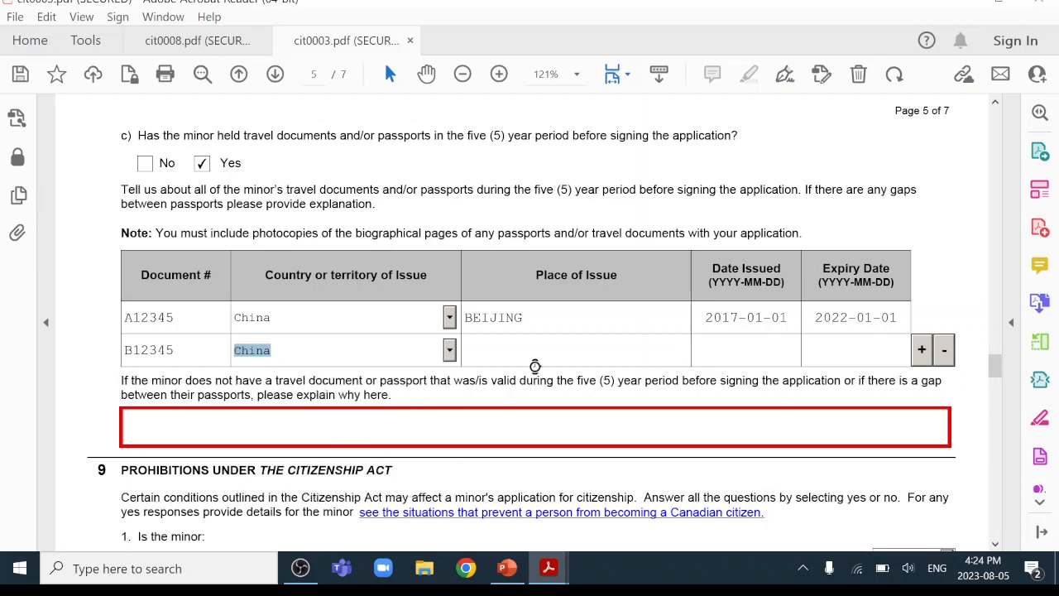
Complete the second row with TORONTO, 2021-12-01 to 2026-12-01, then select the passport gap explanation box.
click(546, 360)
text(TORONTO)
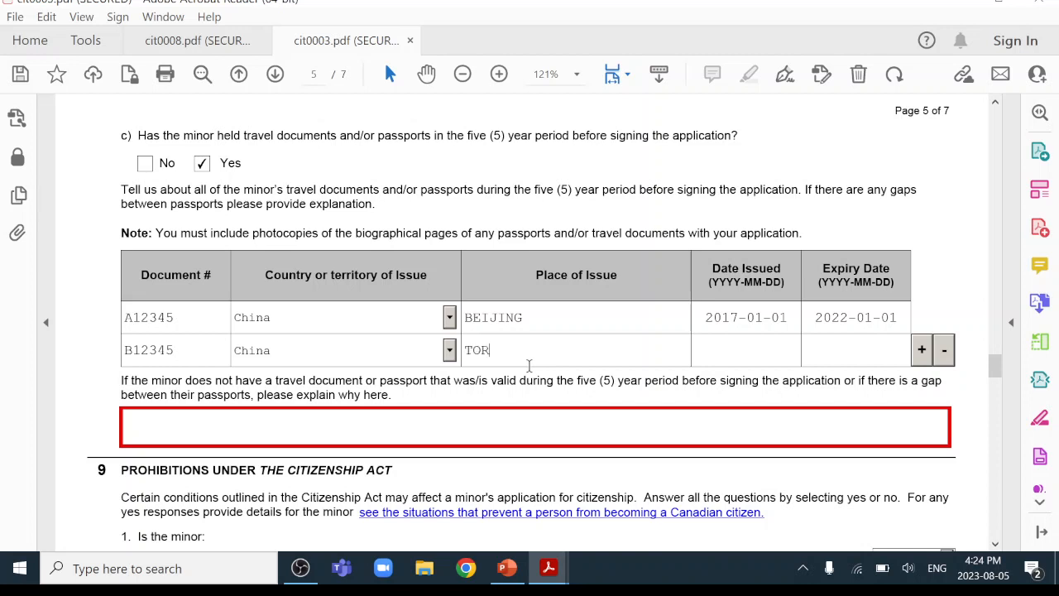
click(726, 355)
text(20)
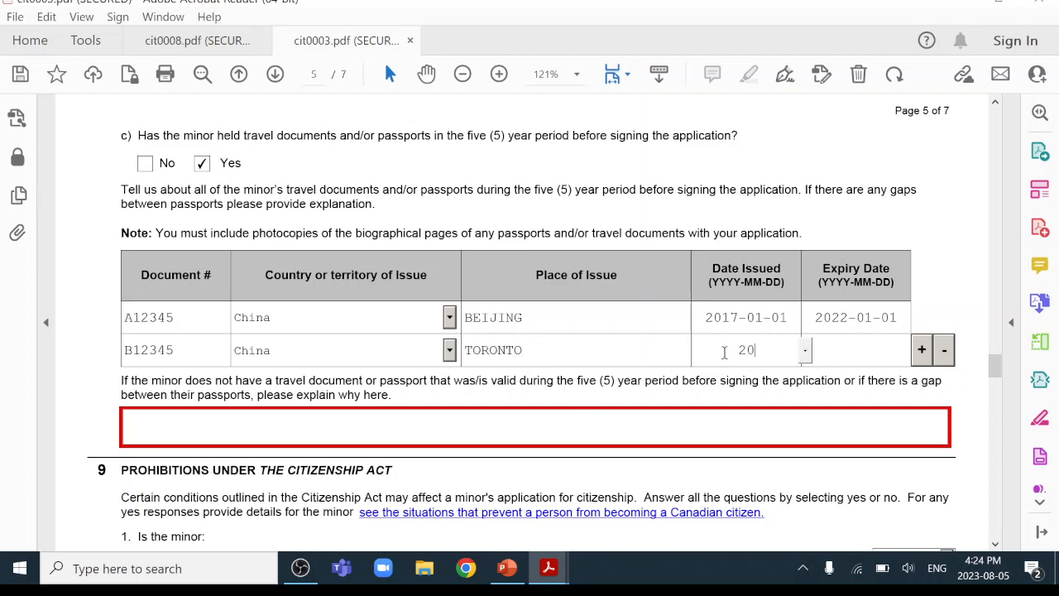
text(21-12-01)
click(870, 346)
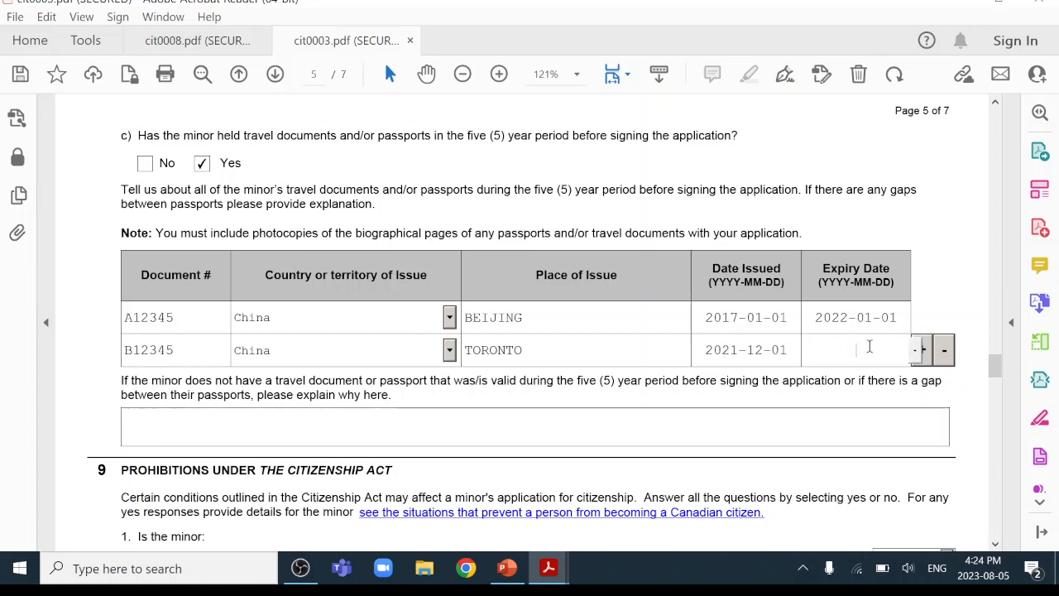
text(2026-12-01)
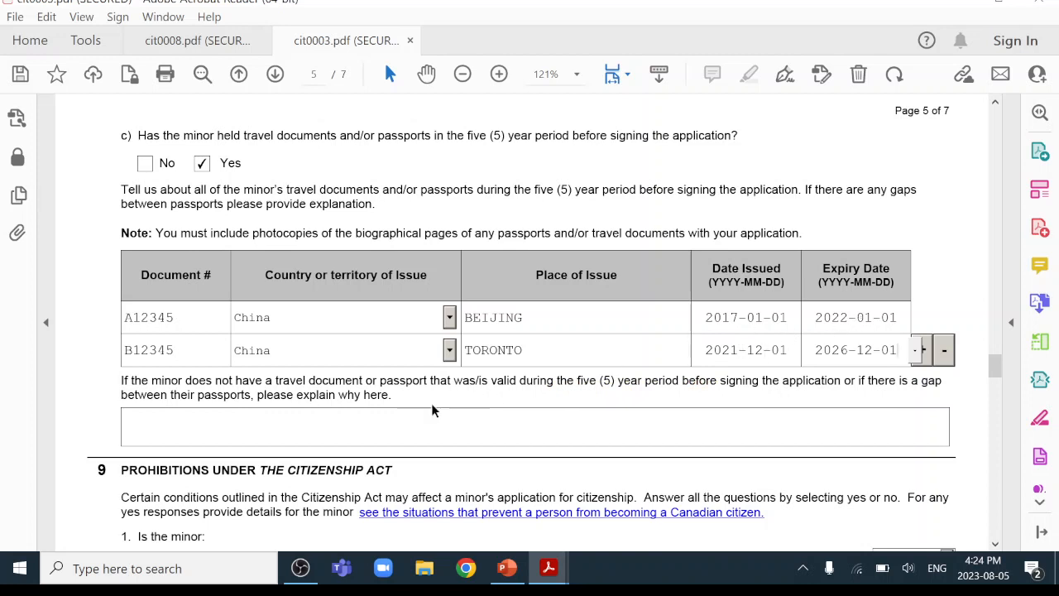
click(402, 418)
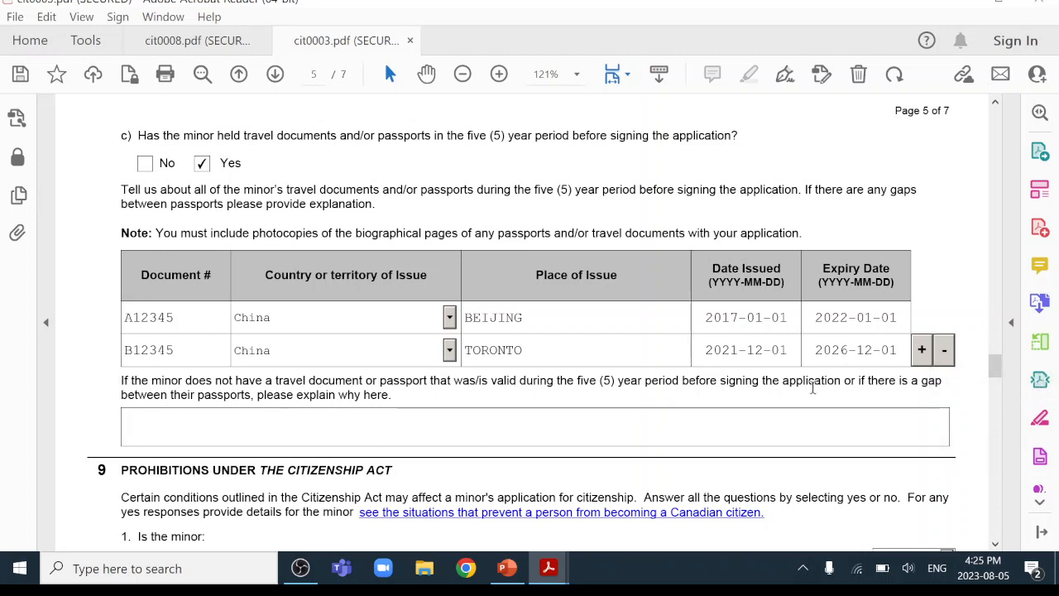
click(356, 420)
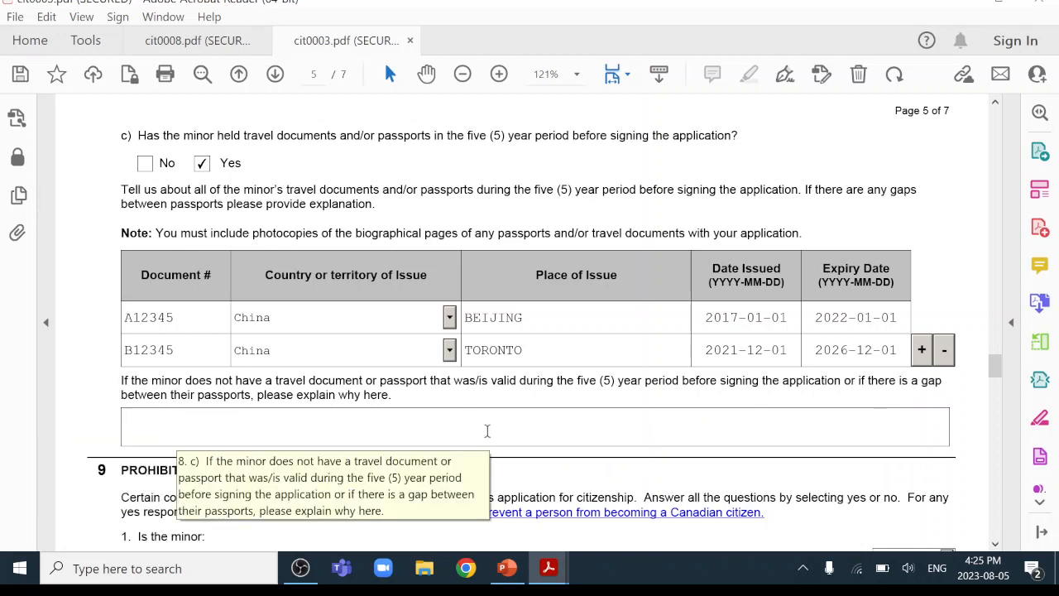
Answer No to probation, parole, imprisonment, question 2, Citizenship Act offence, offence outside Canada and removal order.
scroll(598, 323, down, 4)
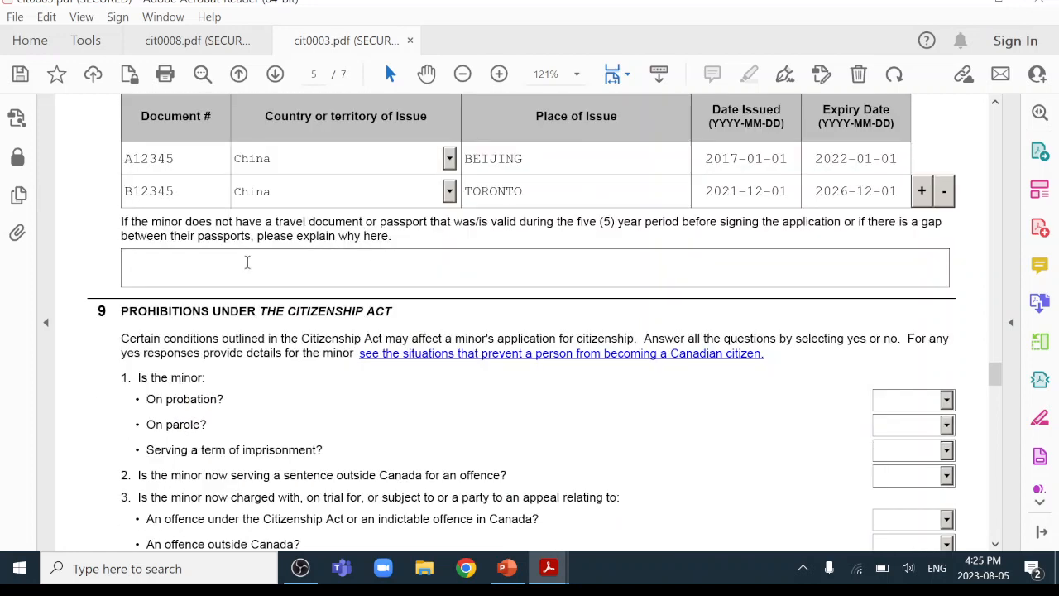
scroll(247, 262, down, 4)
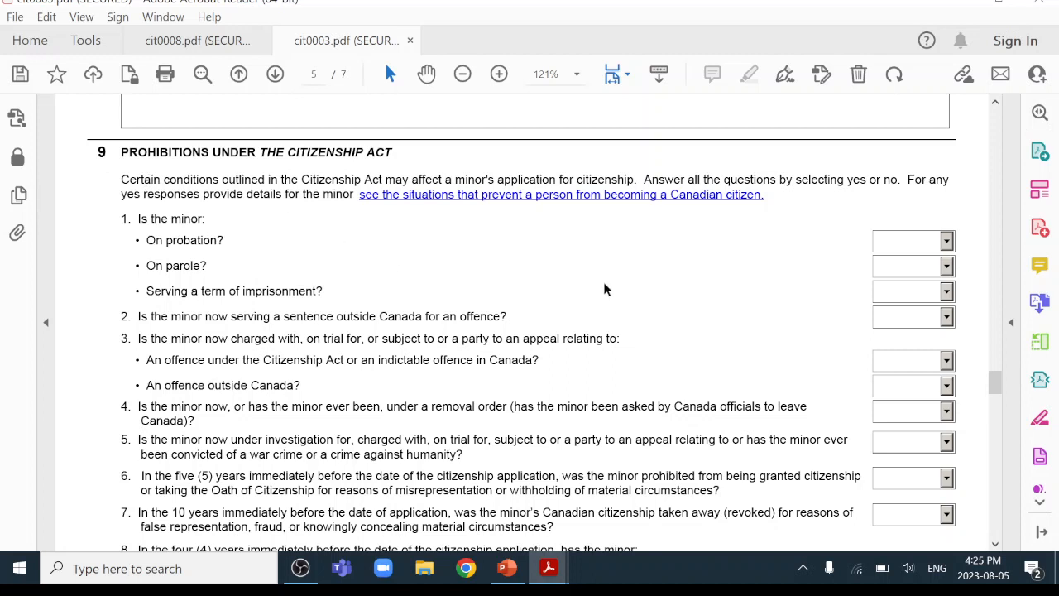
scroll(605, 285, down, 1)
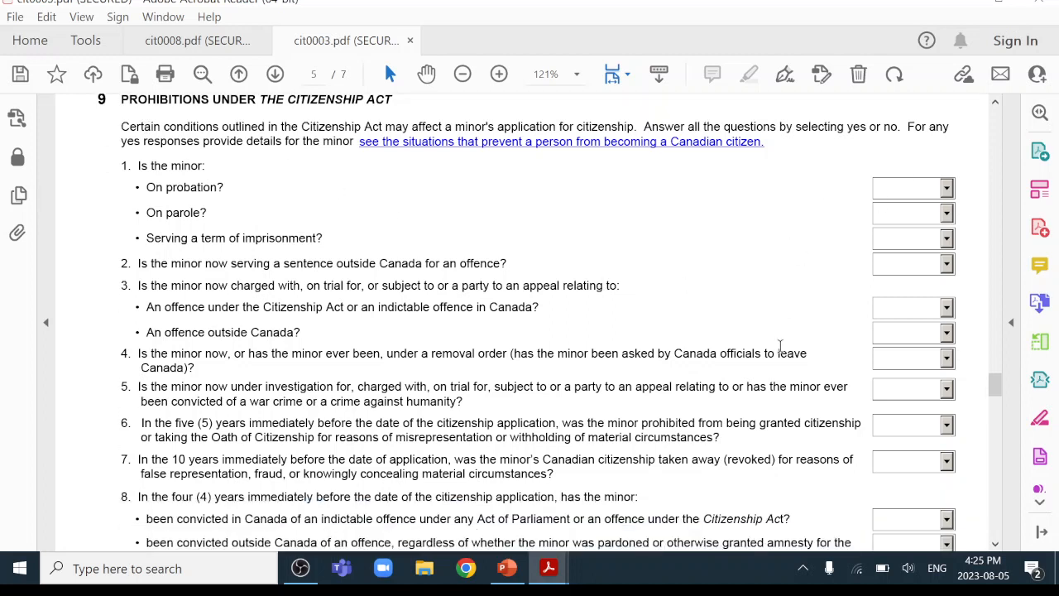
click(949, 190)
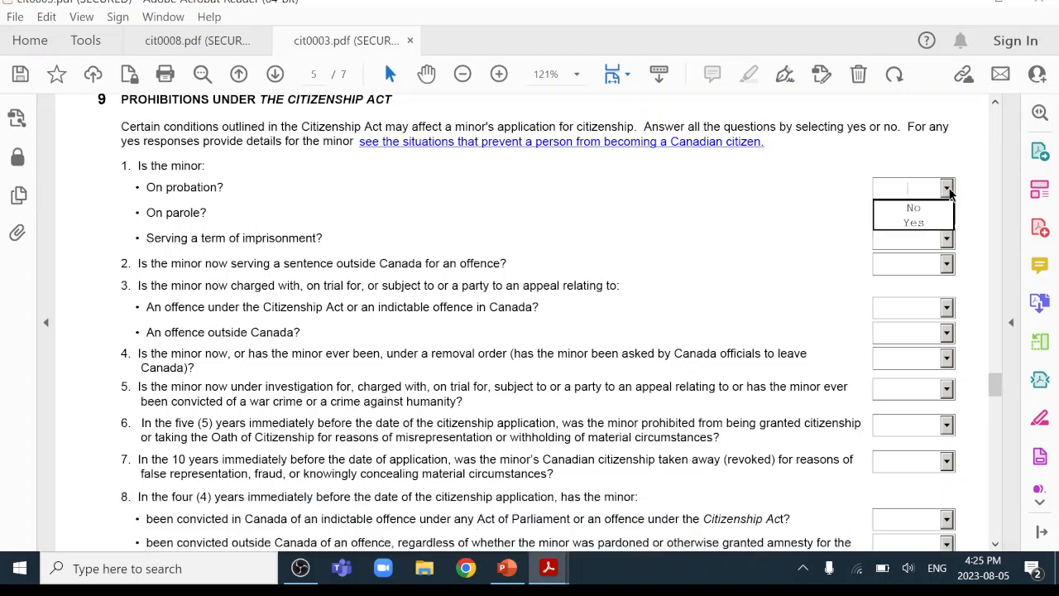
click(933, 211)
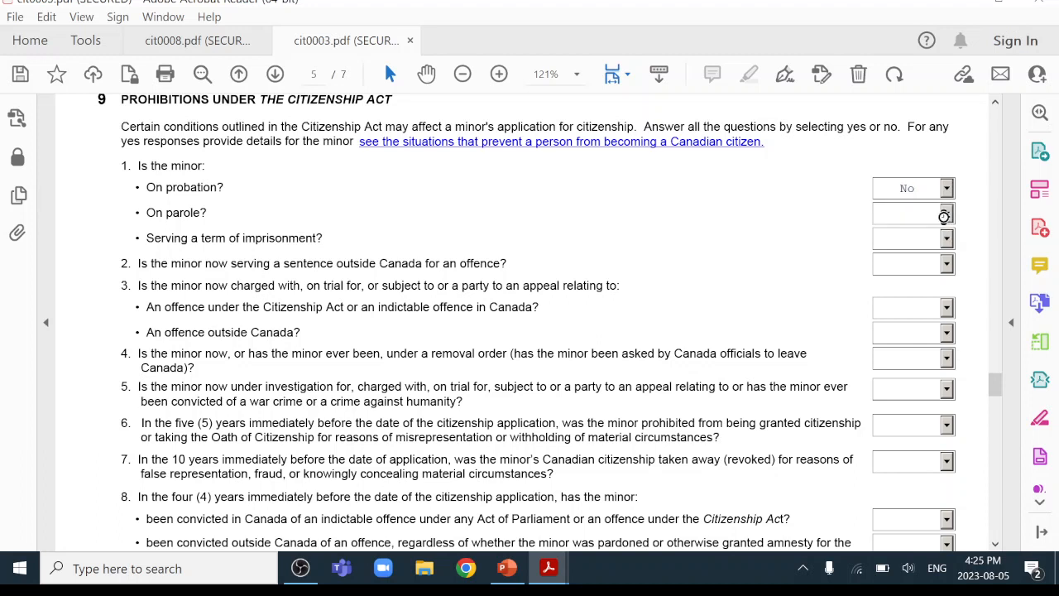
click(946, 214)
click(941, 237)
click(947, 241)
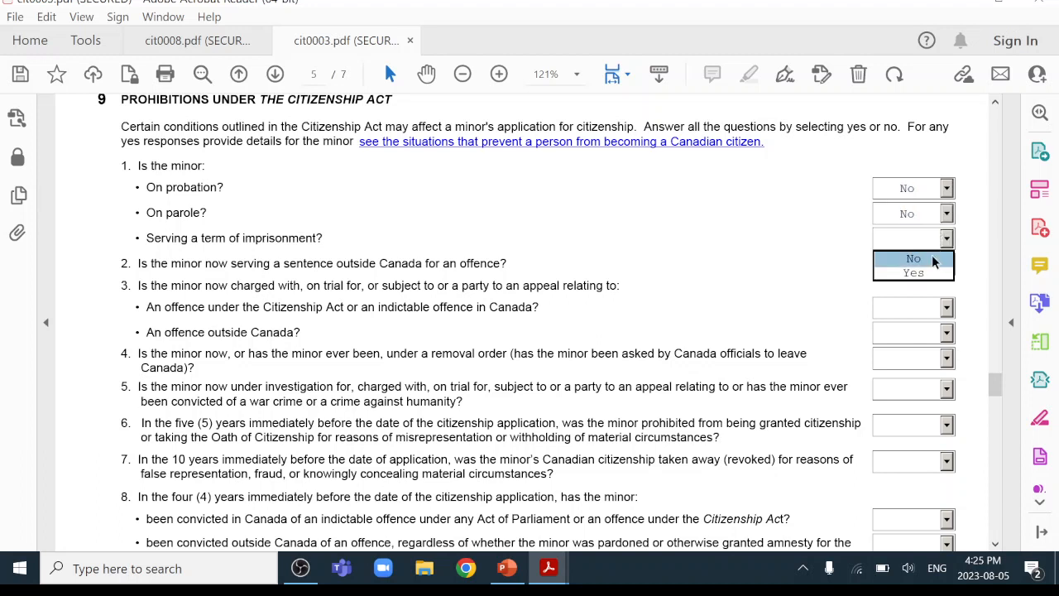
click(931, 258)
click(947, 263)
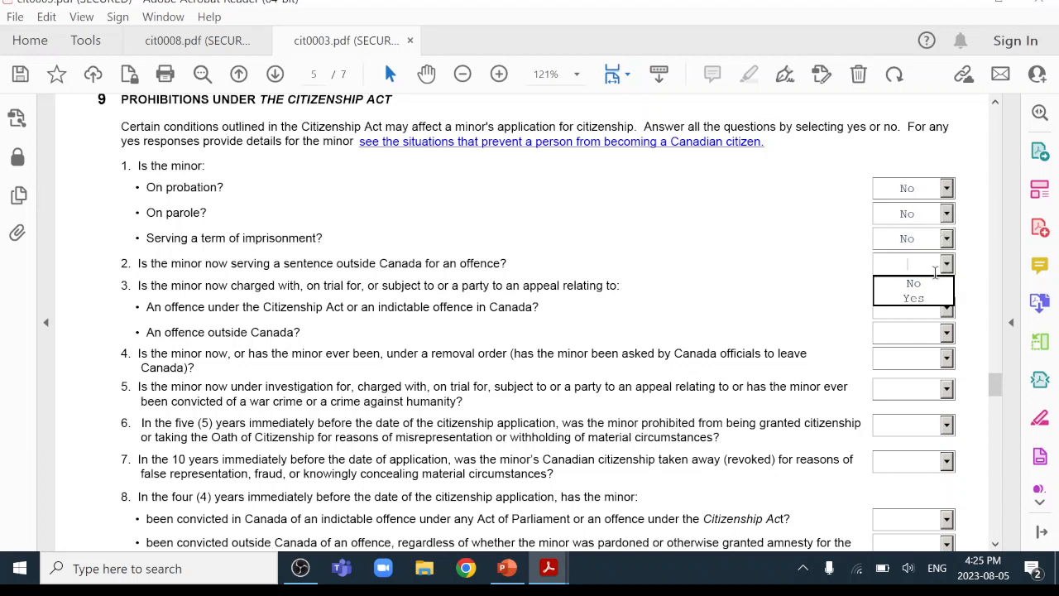
click(930, 282)
click(947, 308)
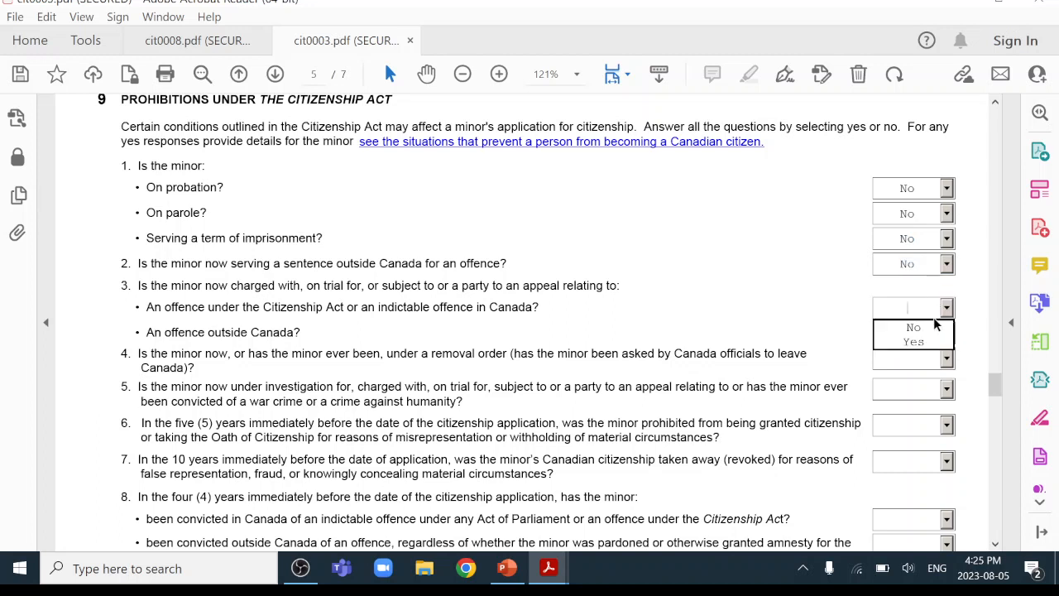
click(931, 326)
click(947, 332)
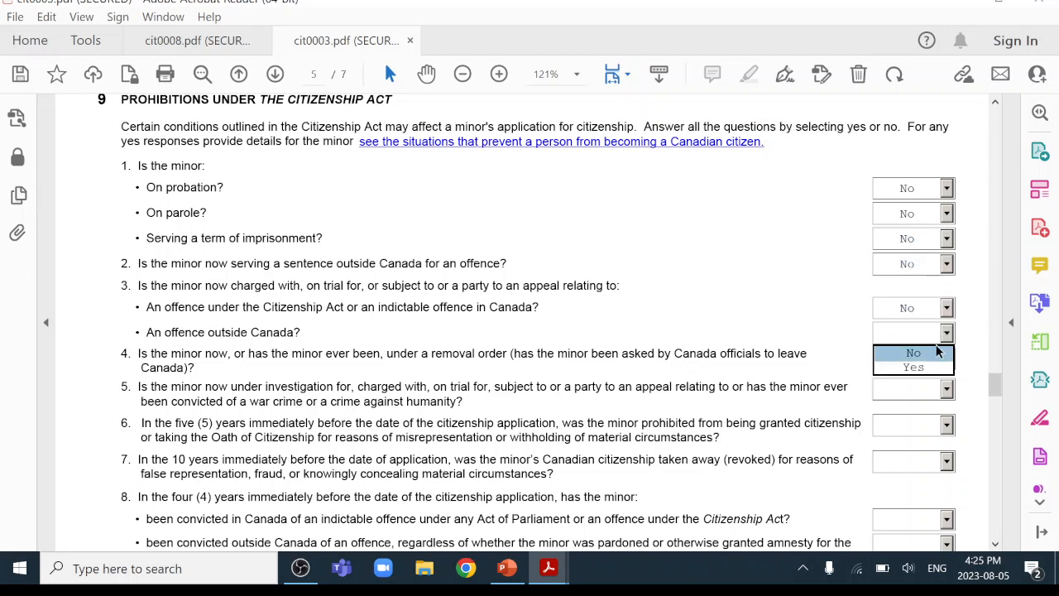
click(943, 352)
click(947, 357)
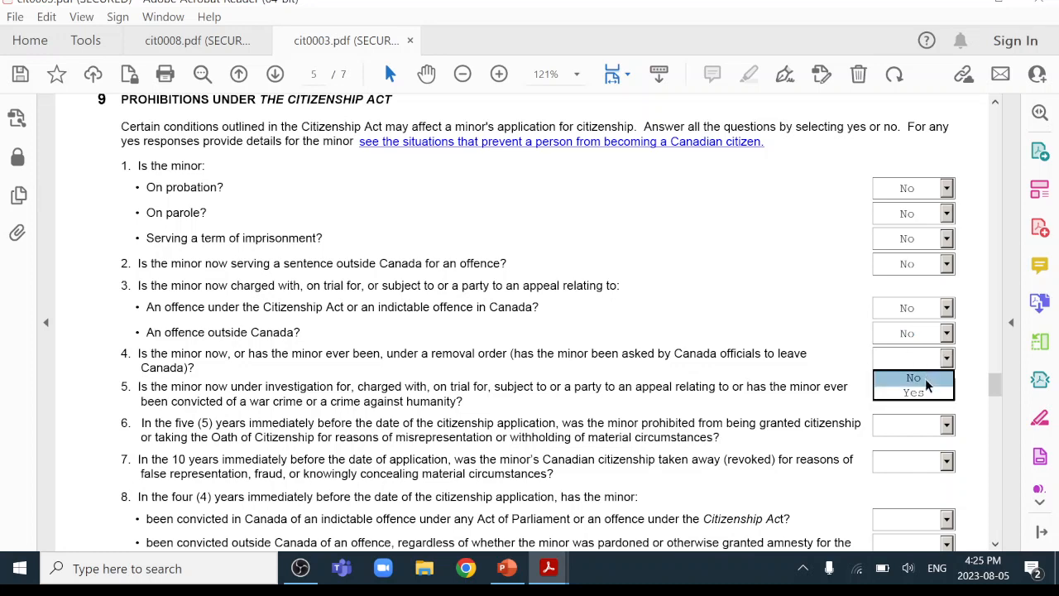
click(924, 378)
Answer No to questions 5, 6 and 7, both question 8 items and the first question 9 item.
scroll(656, 321, down, 1)
scroll(656, 325, down, 2)
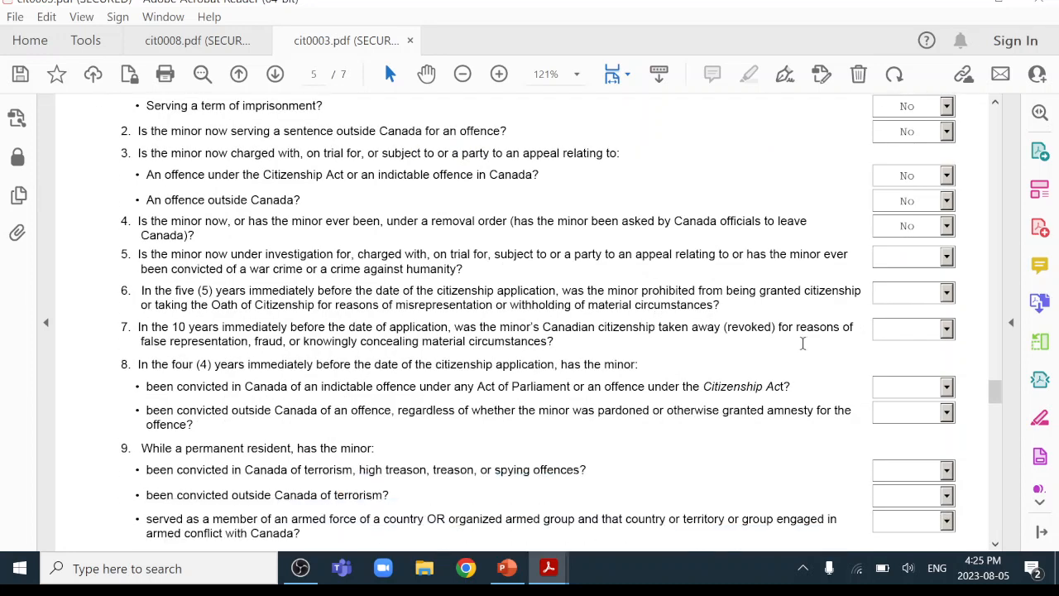
click(947, 257)
click(934, 275)
click(947, 293)
click(939, 314)
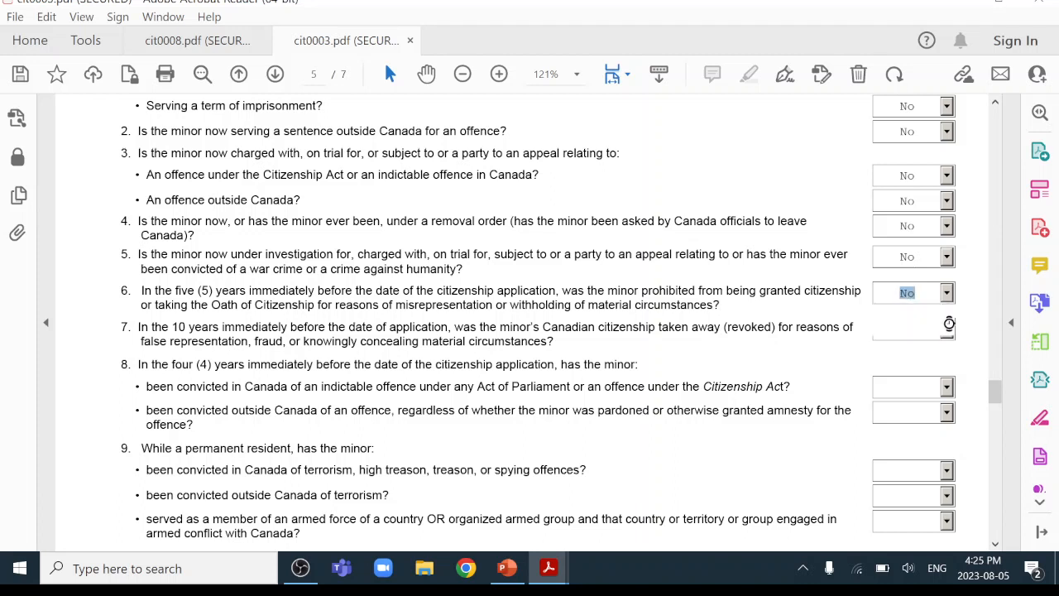
click(932, 329)
click(929, 351)
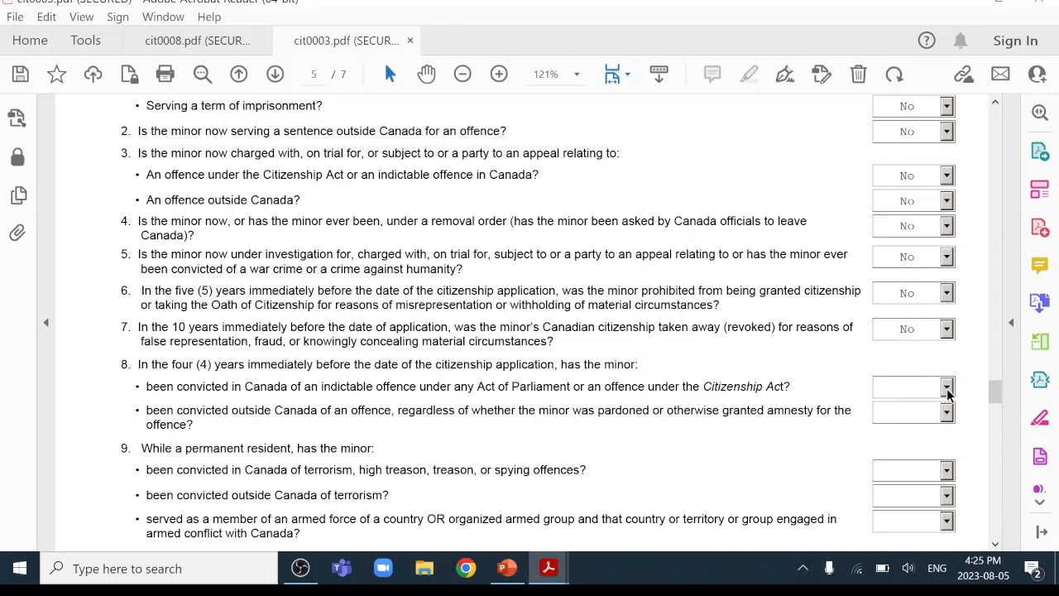
click(946, 387)
click(935, 401)
click(943, 413)
click(928, 433)
click(947, 472)
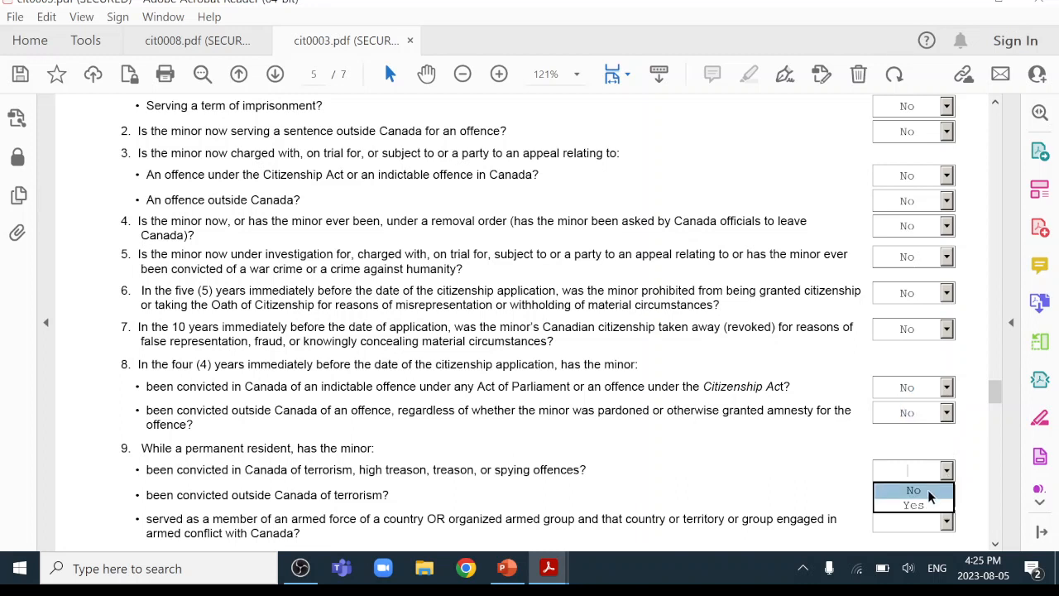
click(929, 491)
Answer No to the terrorism and armed force questions and tick the prohibitions confirmation checkbox.
scroll(749, 414, down, 1)
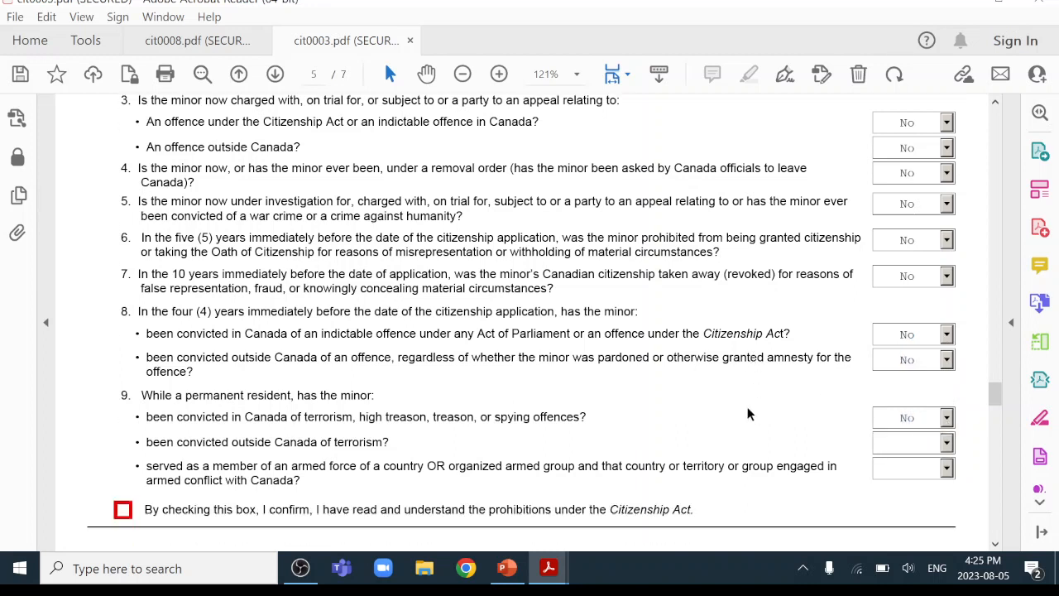
click(947, 442)
click(919, 463)
scroll(797, 396, down, 1)
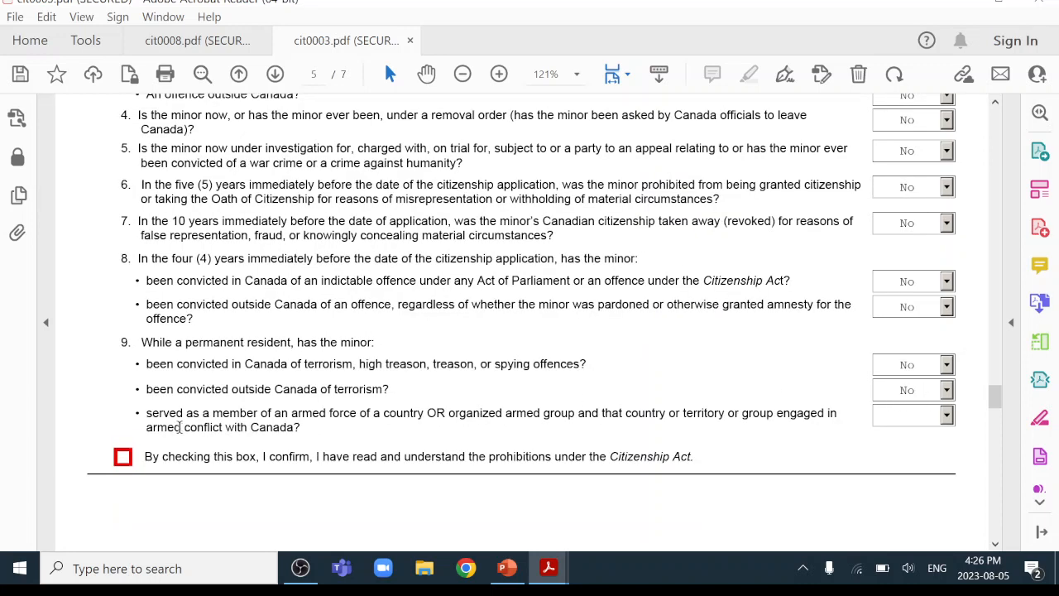
click(947, 416)
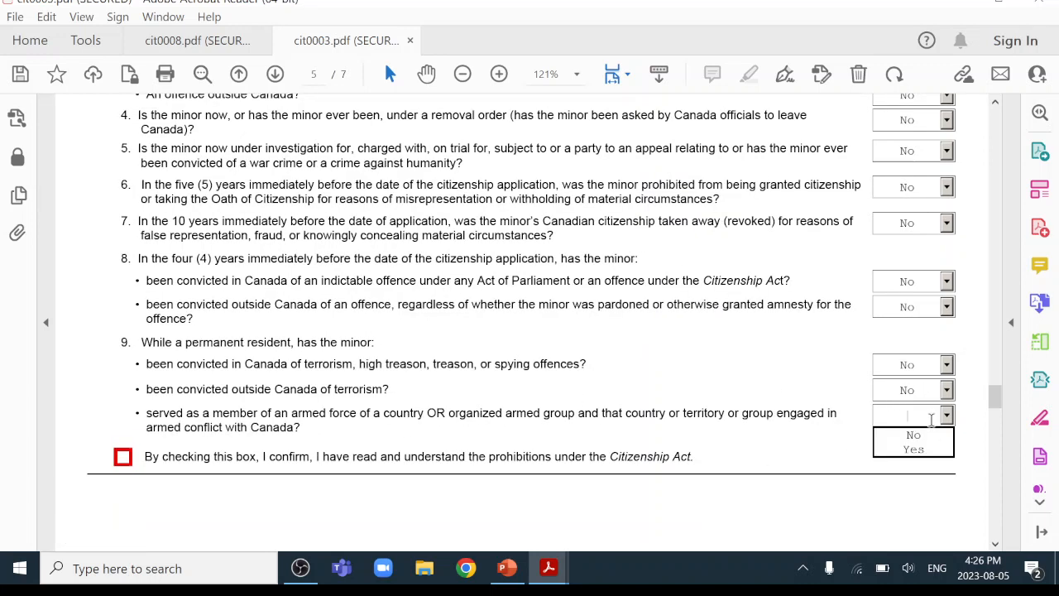
click(919, 437)
scroll(735, 430, down, 2)
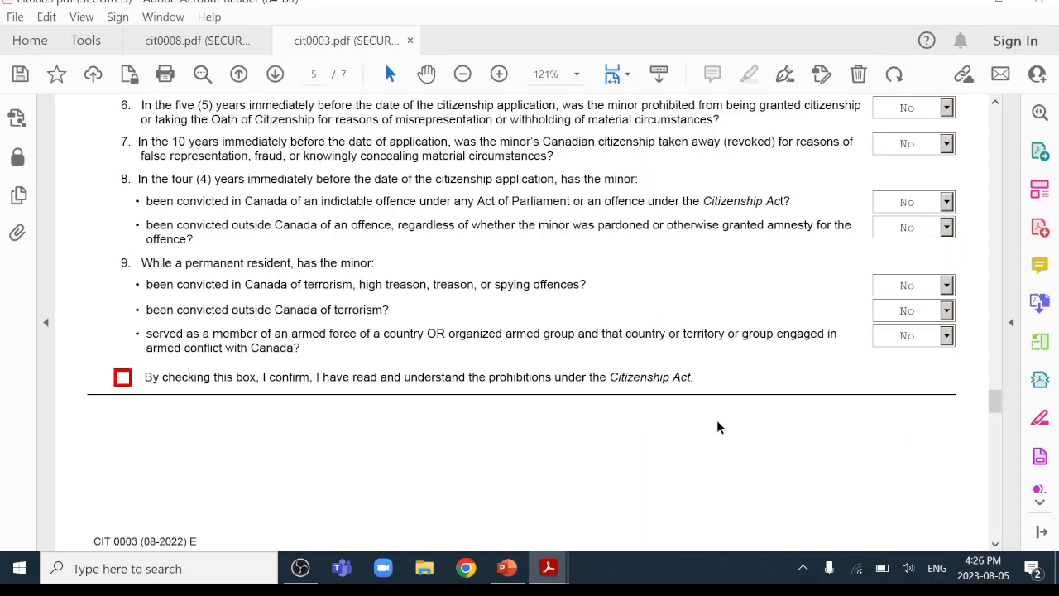
click(122, 378)
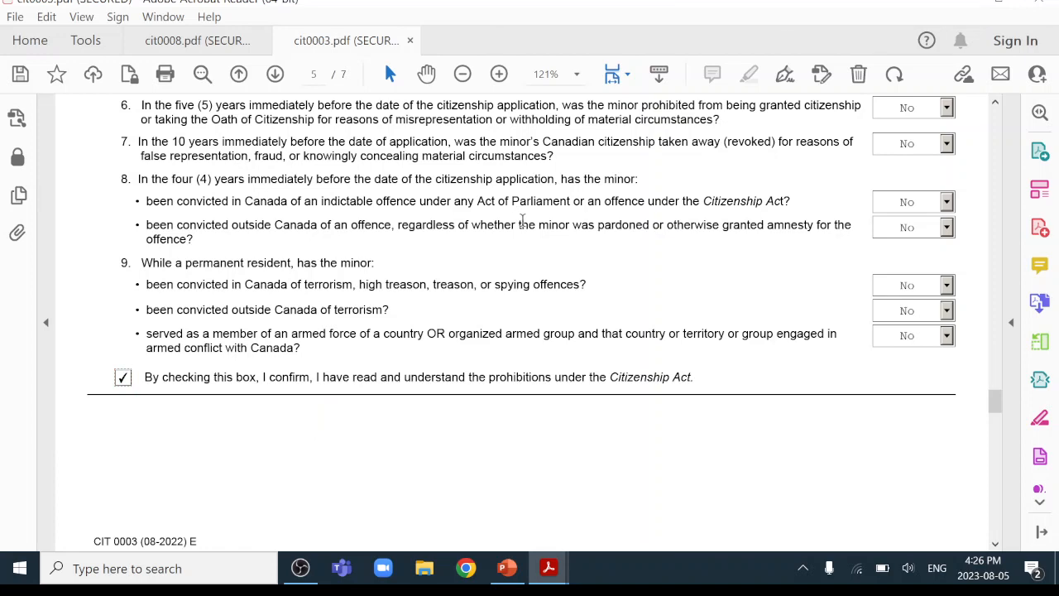
Scroll down to page 6 showing the prohibition details box and sections 10–12.
scroll(620, 399, down, 5)
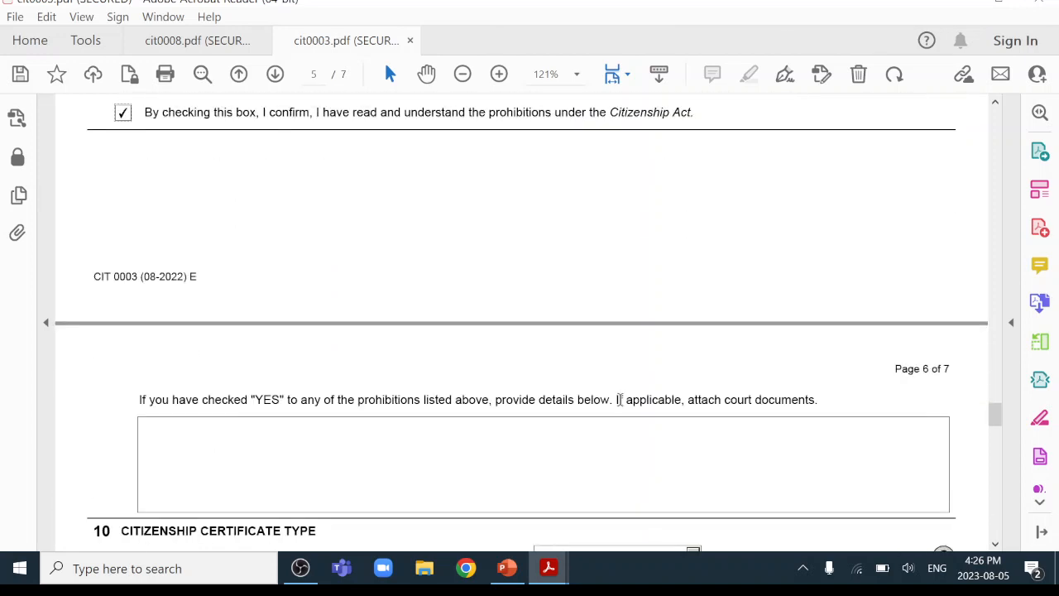
scroll(620, 399, down, 4)
scroll(620, 398, up, 5)
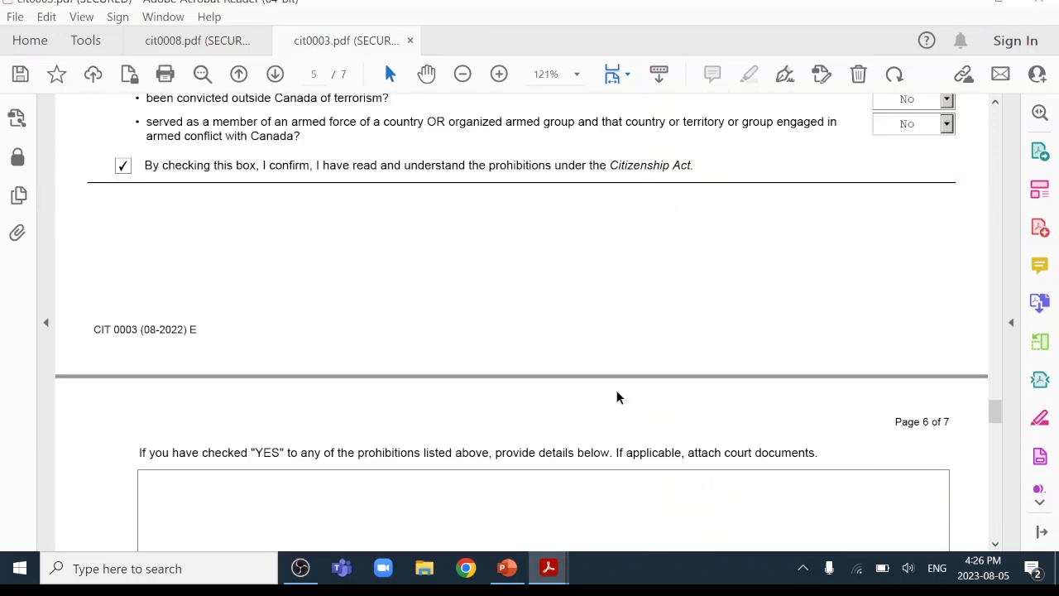
scroll(617, 399, up, 6)
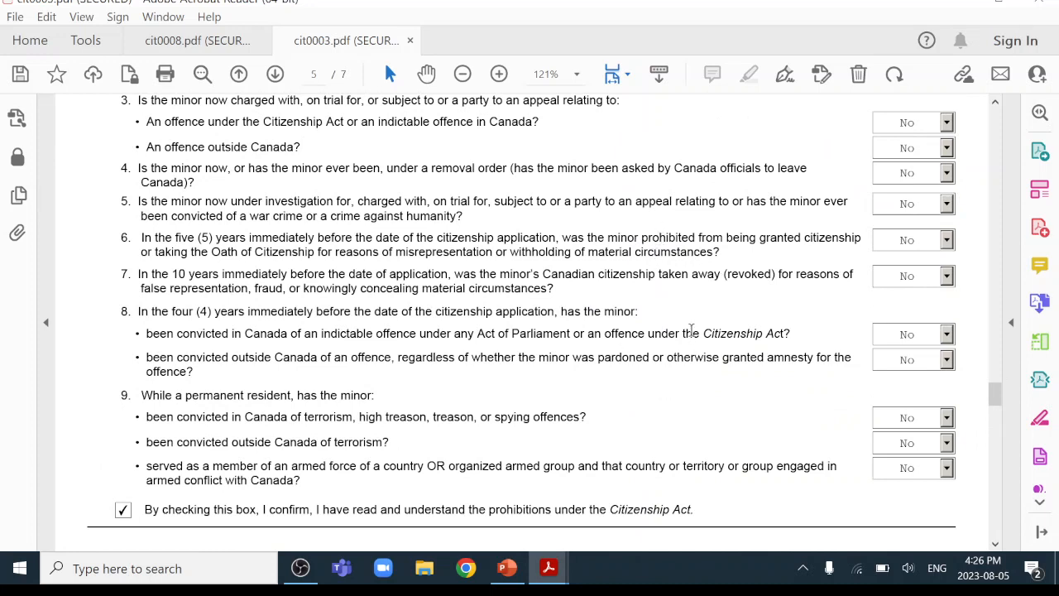
scroll(585, 285, down, 6)
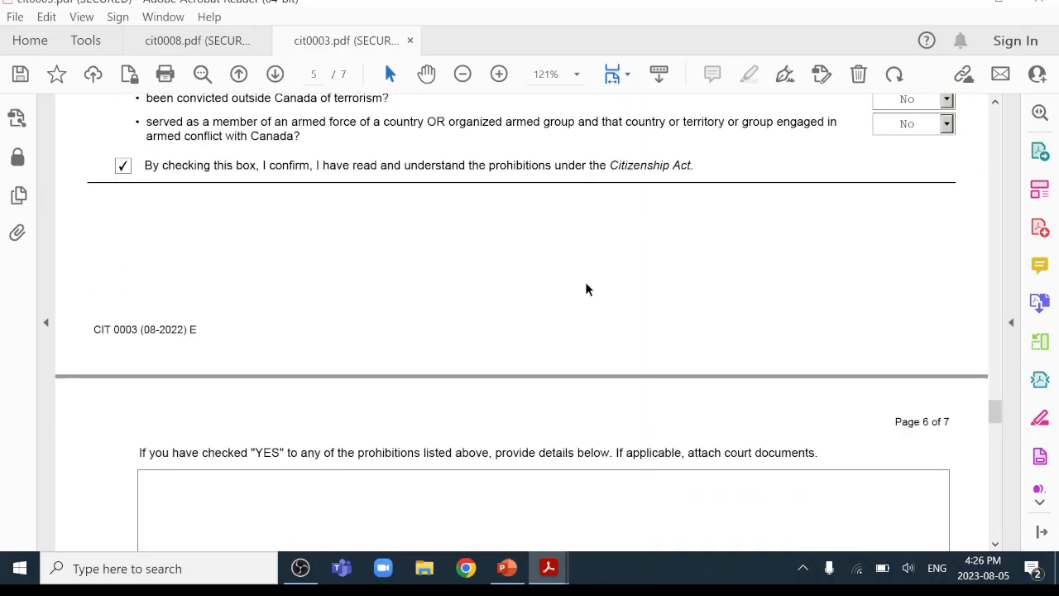
scroll(585, 290, down, 2)
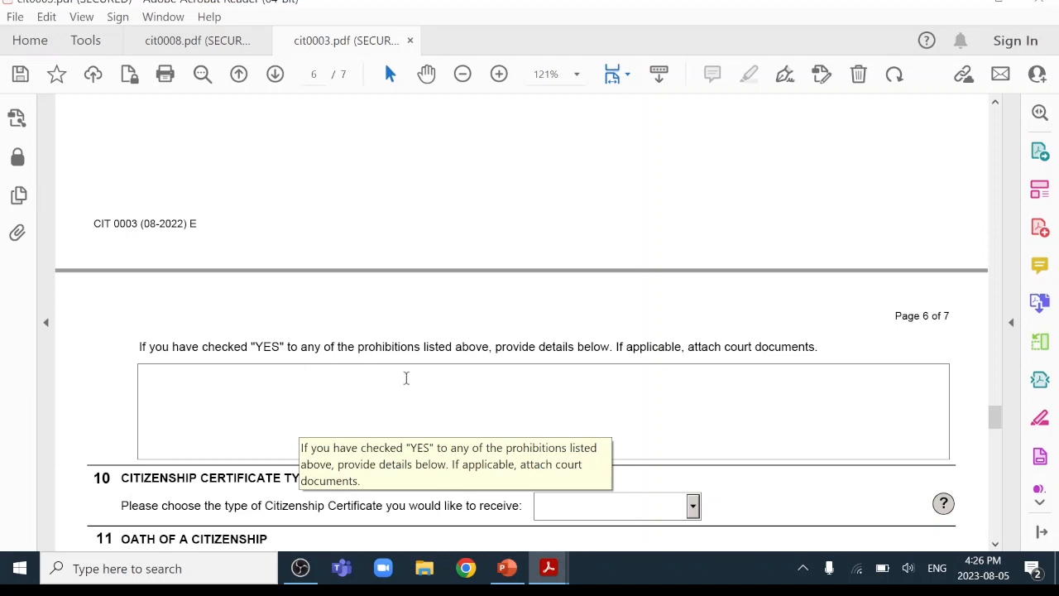
scroll(414, 374, down, 2)
scroll(414, 374, down, 1)
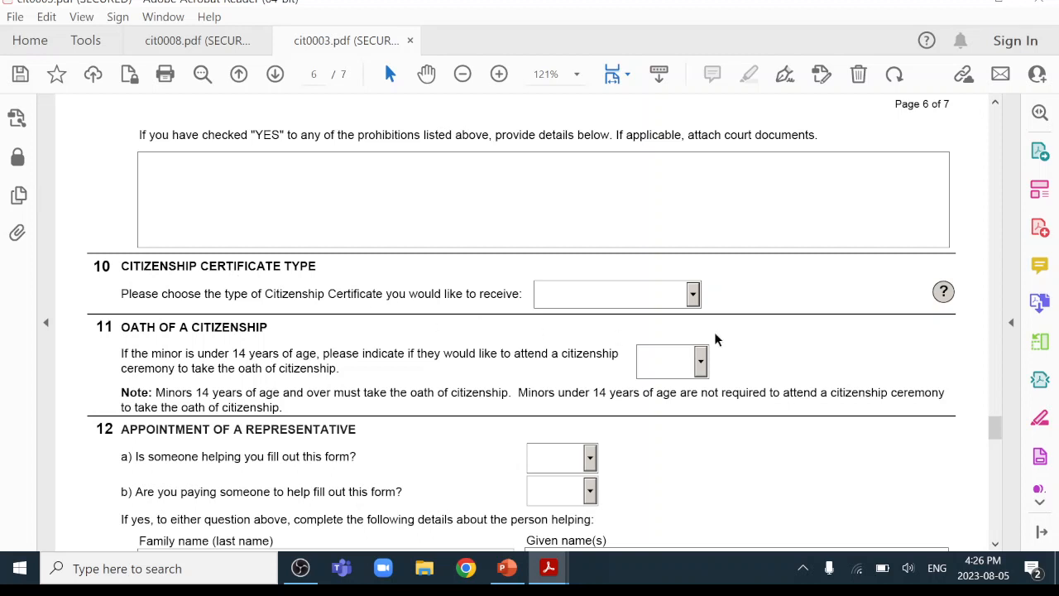
Choose Paper as the citizenship certificate type in question 10.
click(693, 295)
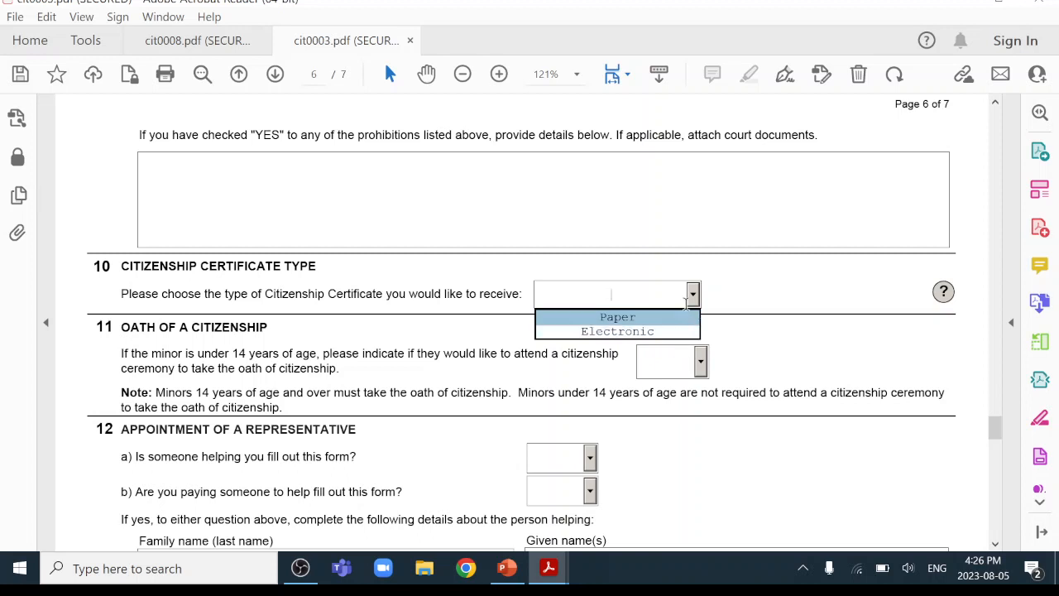
click(656, 318)
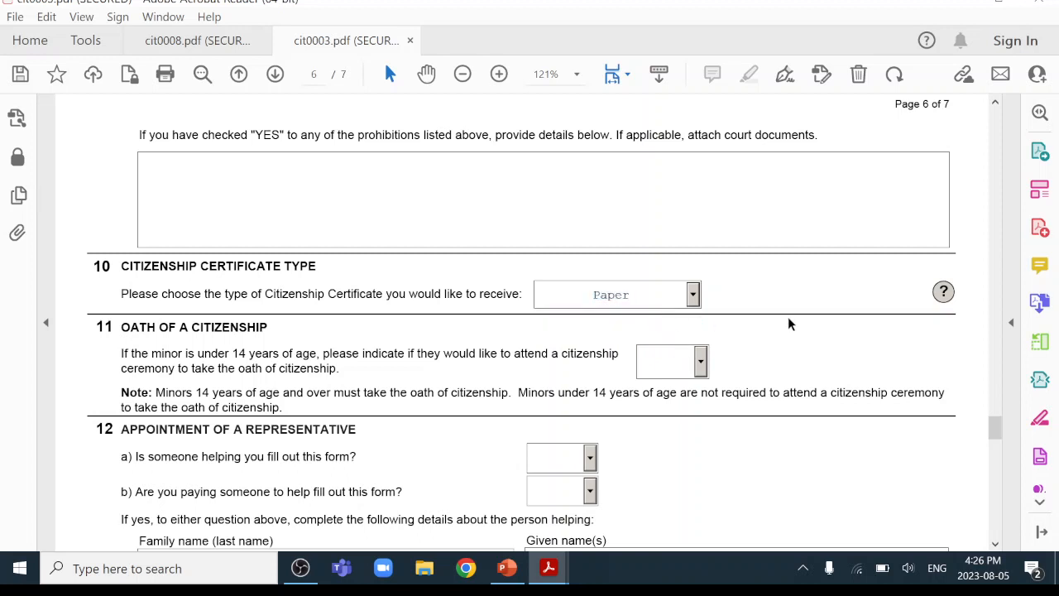
scroll(788, 317, down, 3)
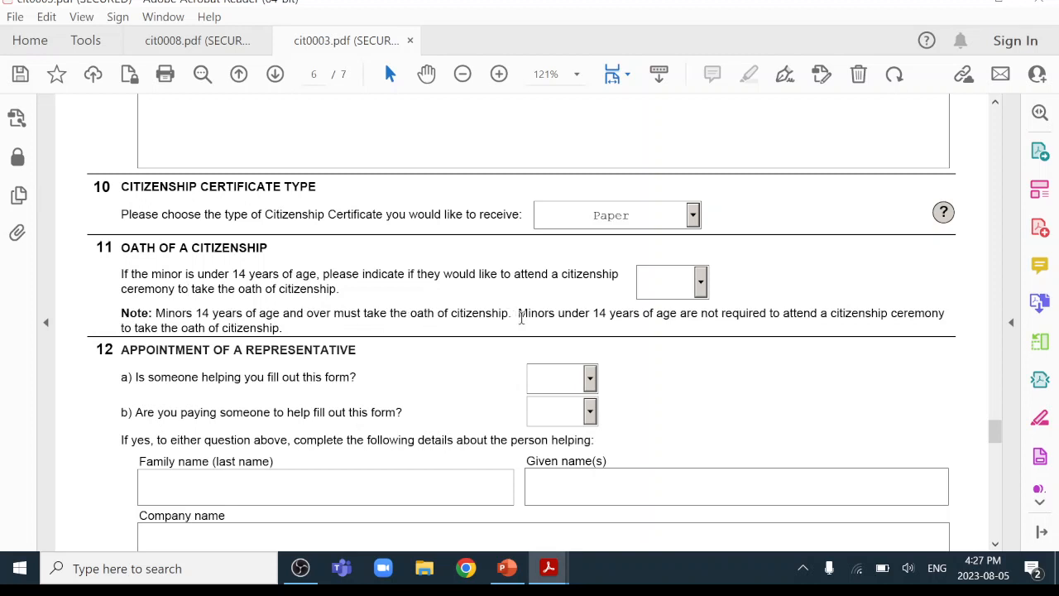
Set the section 11 oath ceremony answer to Yes, and questions 12 a) and 12 c) to No.
click(701, 284)
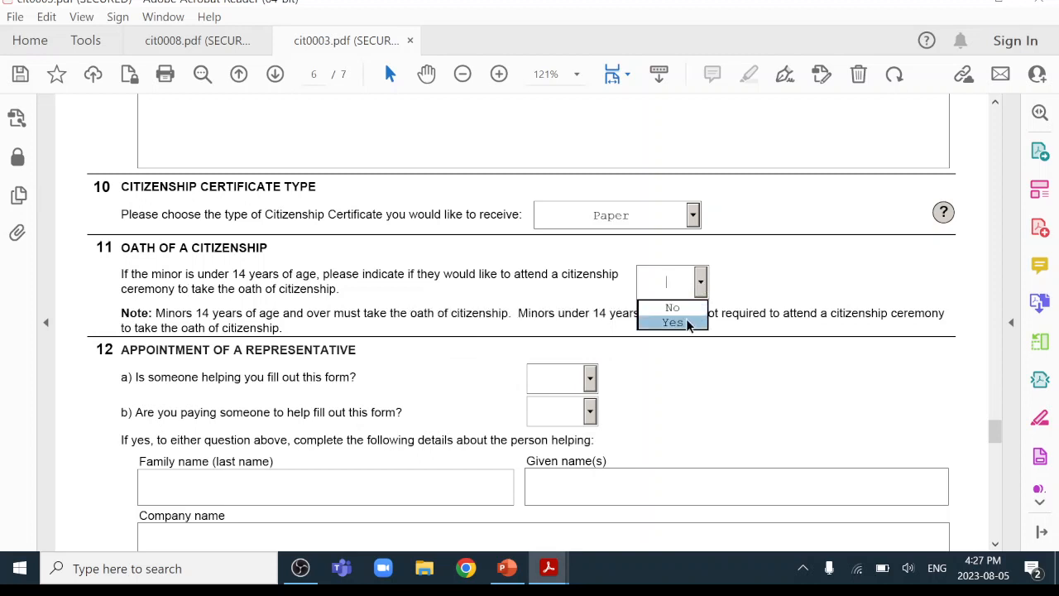
click(687, 323)
scroll(808, 266, down, 3)
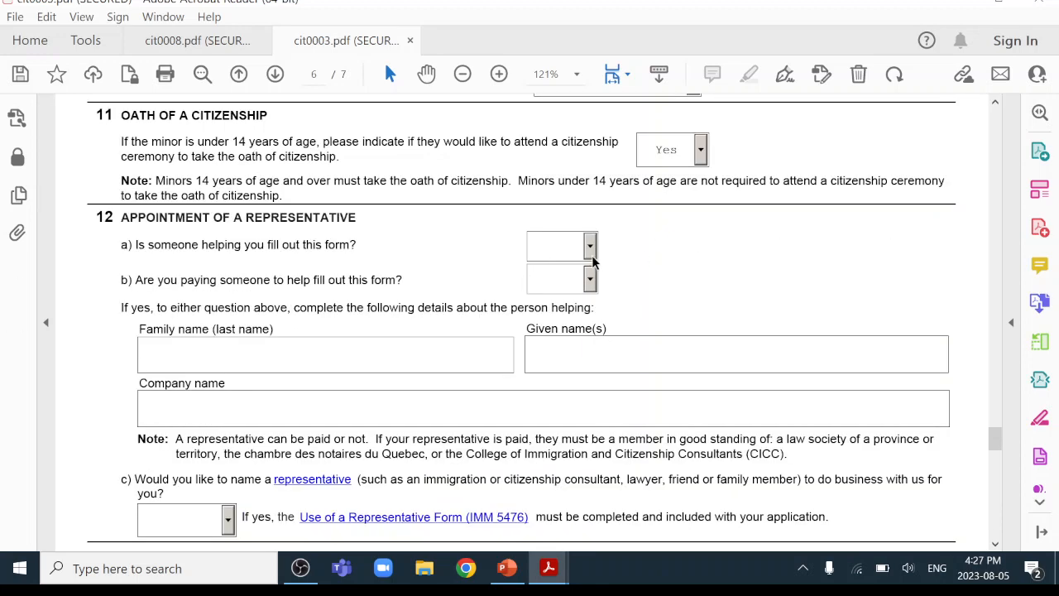
click(589, 248)
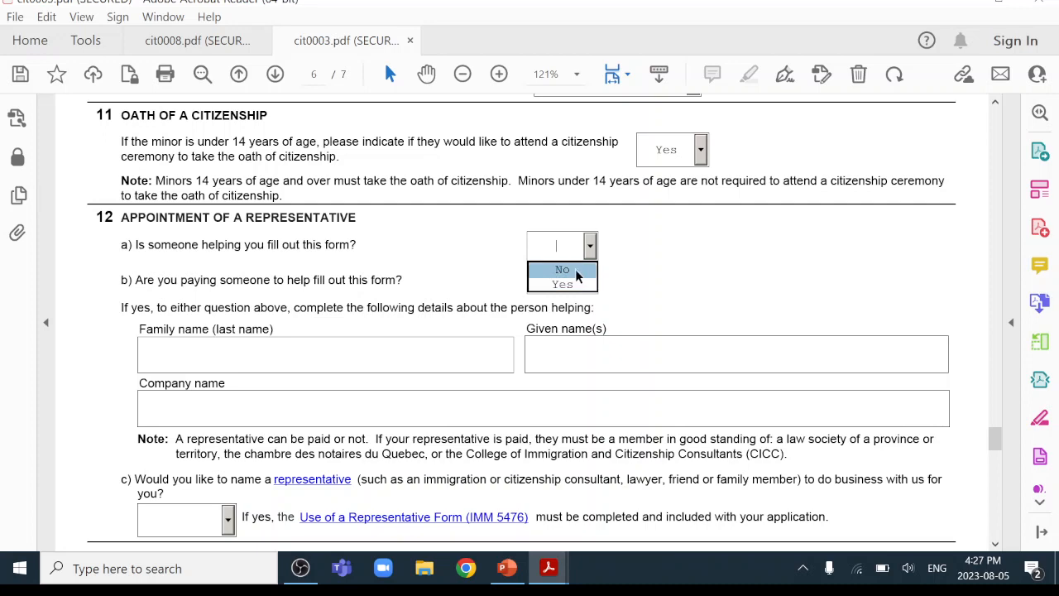
click(577, 271)
scroll(579, 294, down, 5)
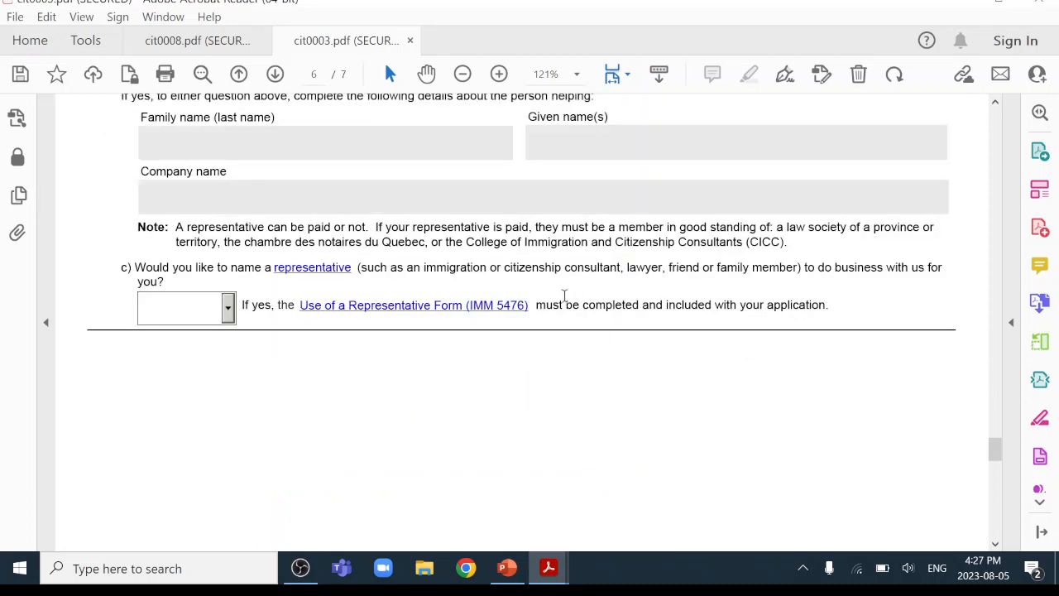
click(232, 308)
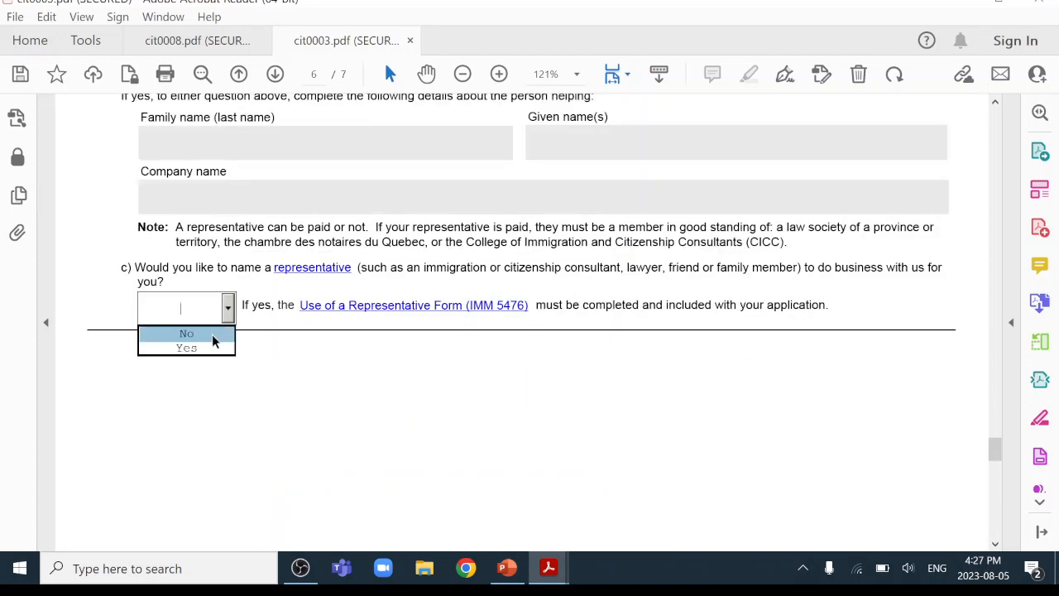
click(212, 334)
scroll(438, 389, down, 10)
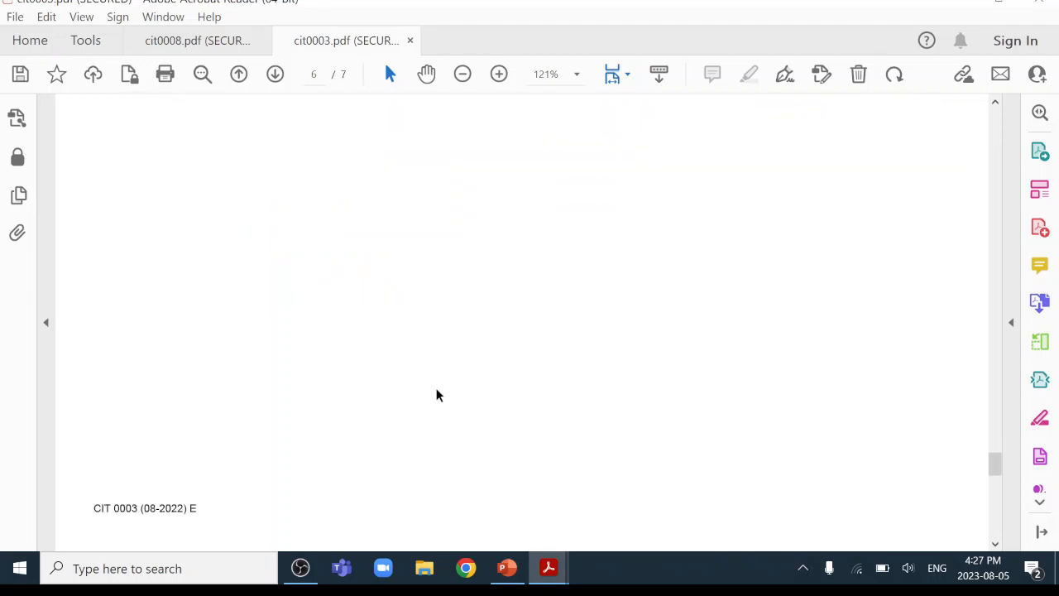
Highlight the note that minors must also sign, then clear the selection.
scroll(436, 388, down, 4)
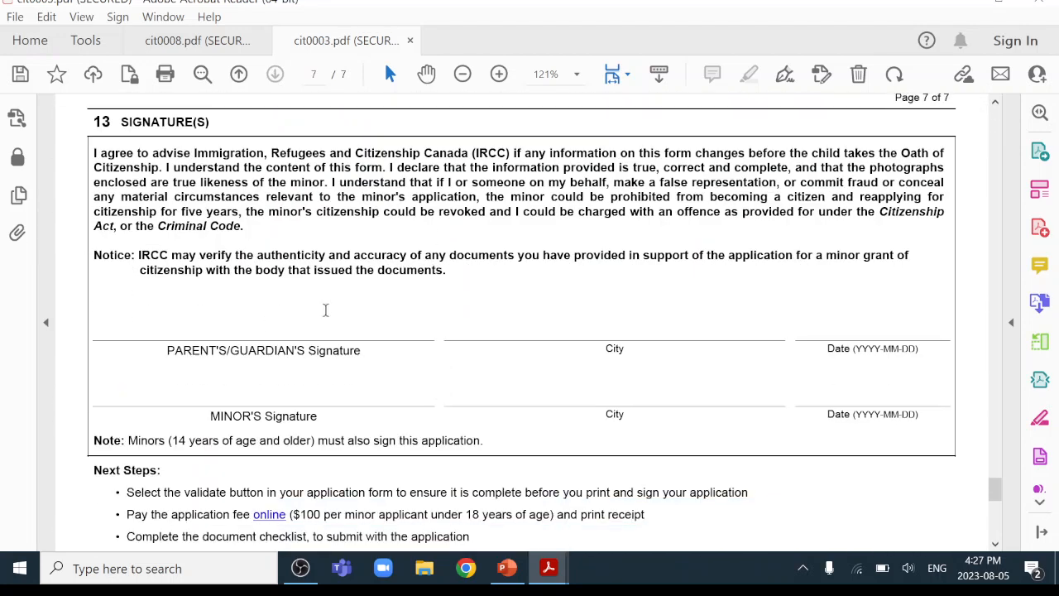
scroll(278, 296, down, 3)
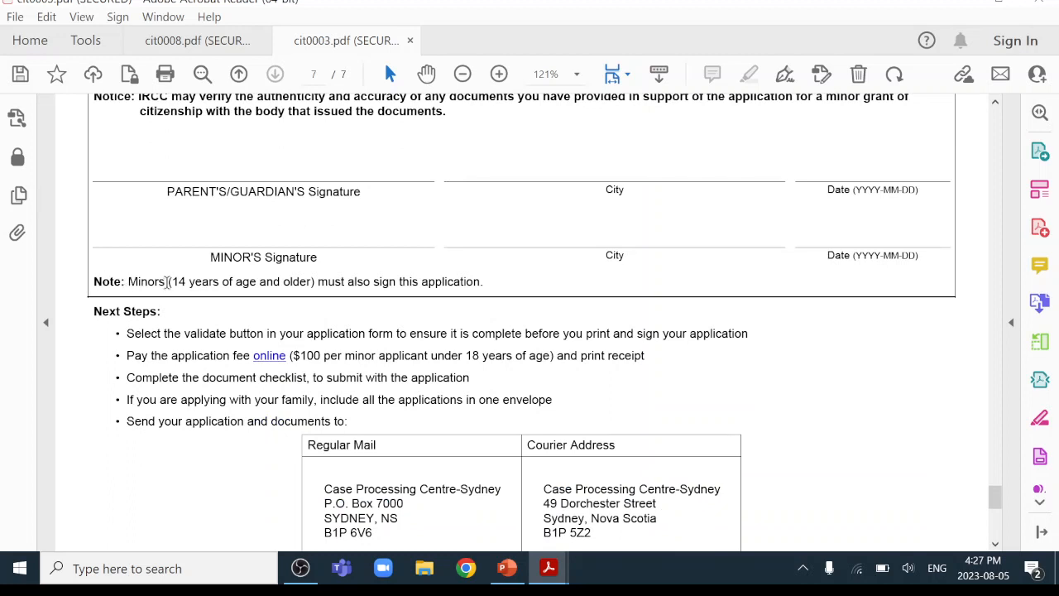
drag(168, 281, 488, 285)
scroll(594, 359, up, 1)
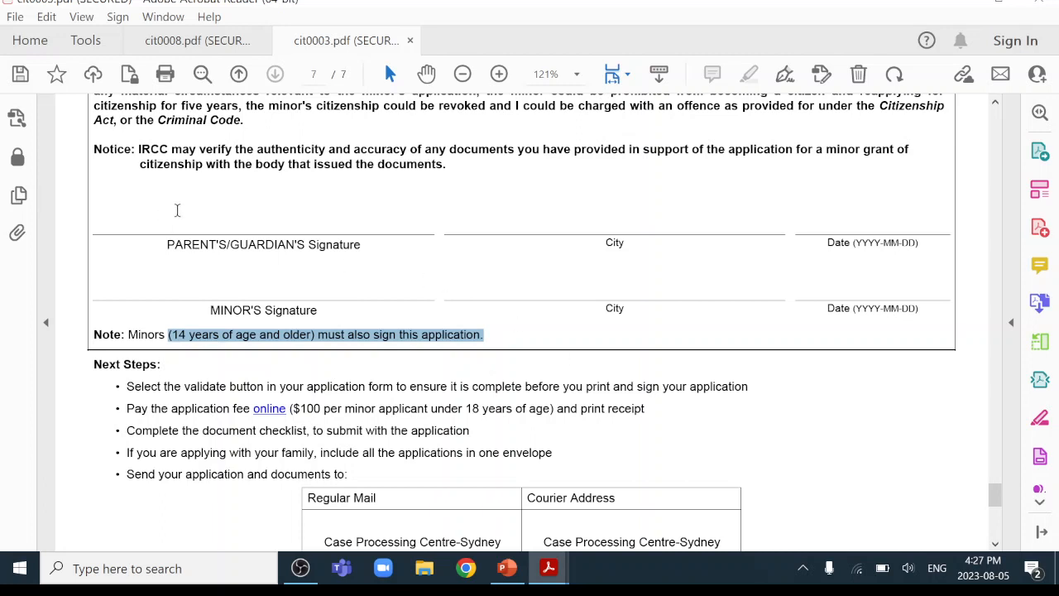
click(368, 358)
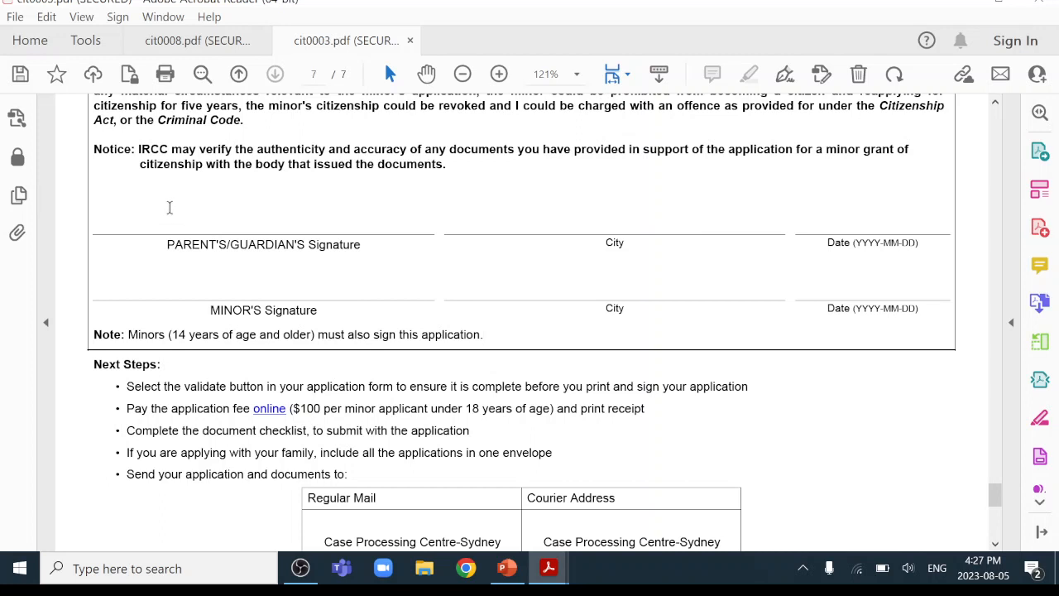
Check the parent's signature field and the parent's and minor's City fields in section 13.
click(329, 231)
click(594, 222)
click(250, 220)
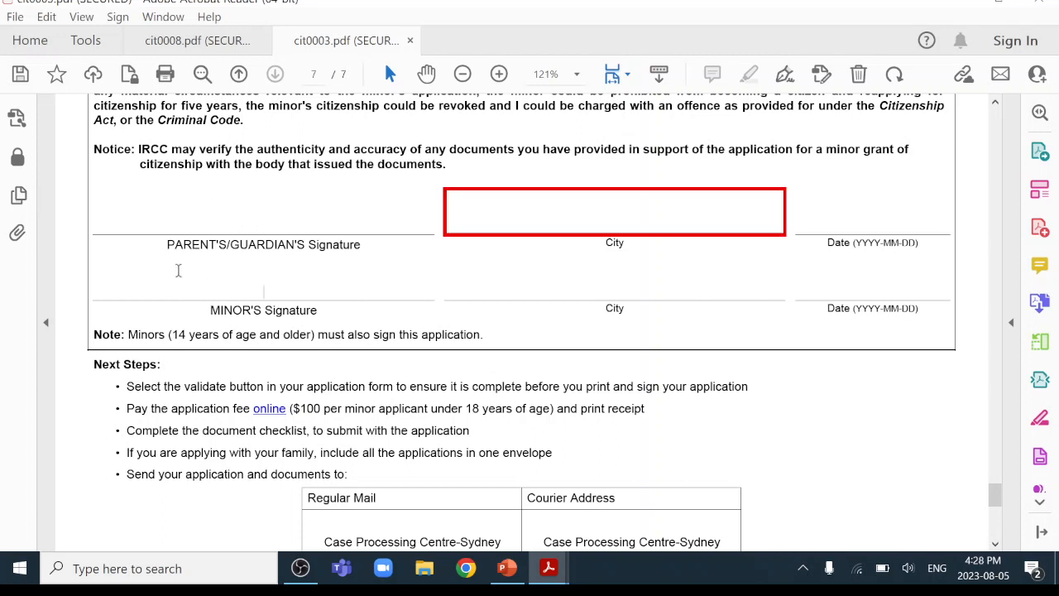
click(645, 285)
Highlight the mailing and courier addresses table and continue to the end of the form.
scroll(785, 400, down, 8)
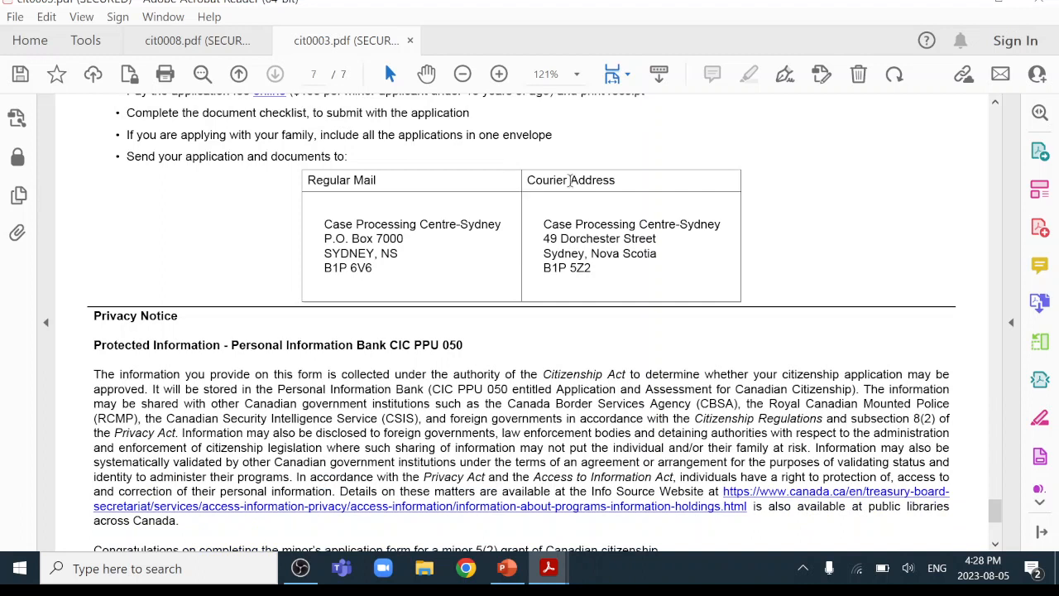
drag(307, 181, 672, 288)
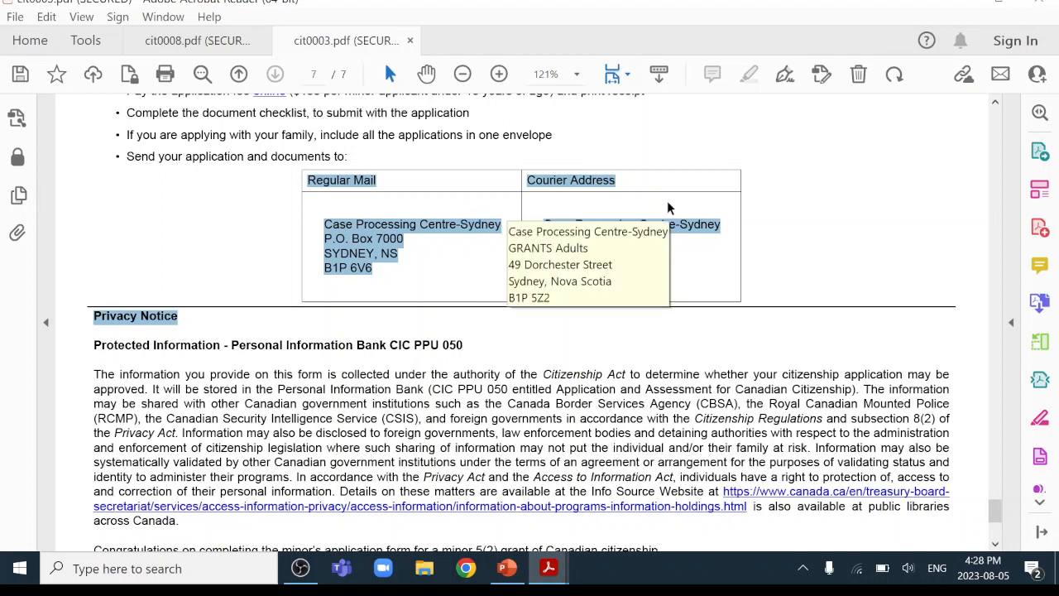
click(784, 218)
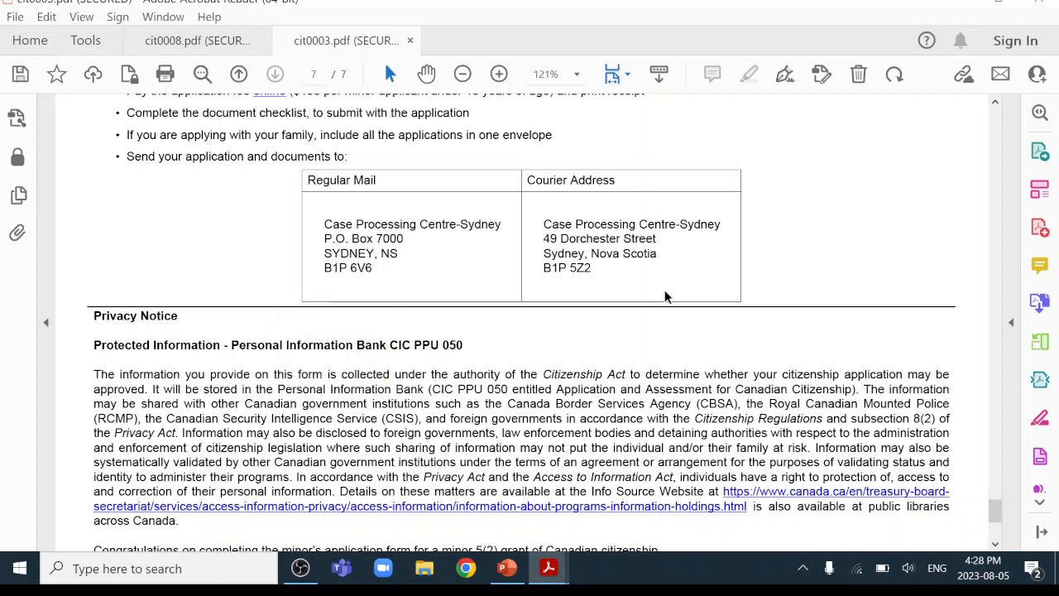
scroll(902, 232, down, 6)
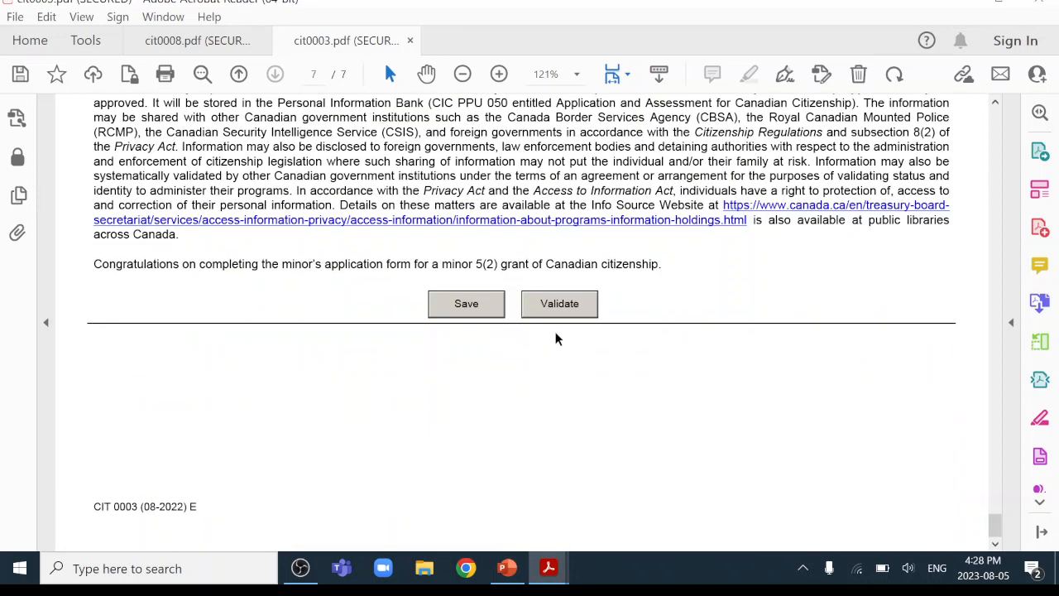
Validate the form and dismiss the warning that the 13. City field is empty.
click(560, 306)
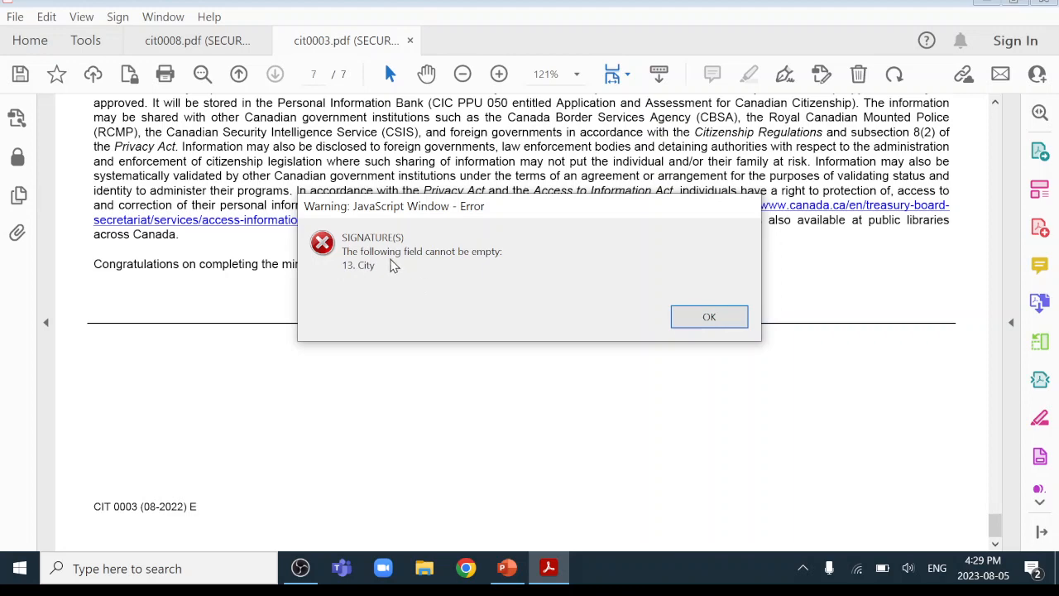
click(719, 325)
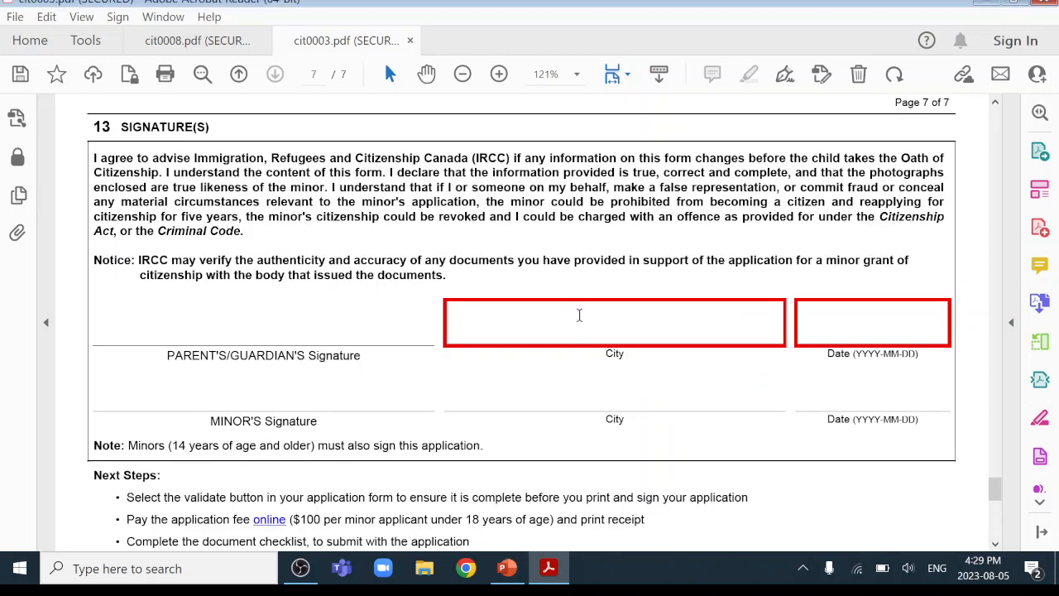
Enter TORONTO as the parent's City and 2023-08-05 as the Date in section 13.
text(TORONTO)
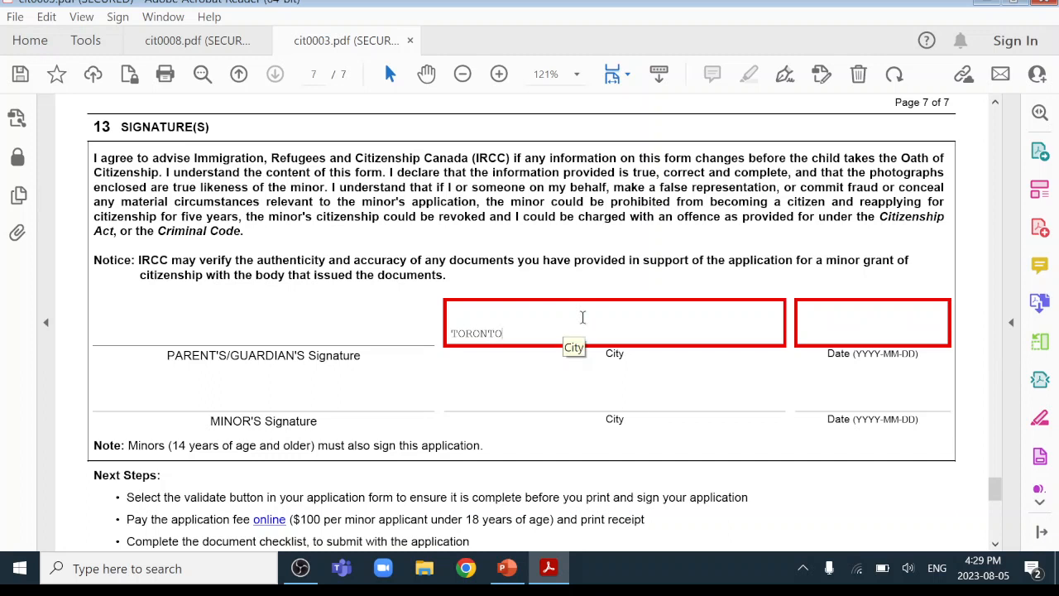
click(884, 322)
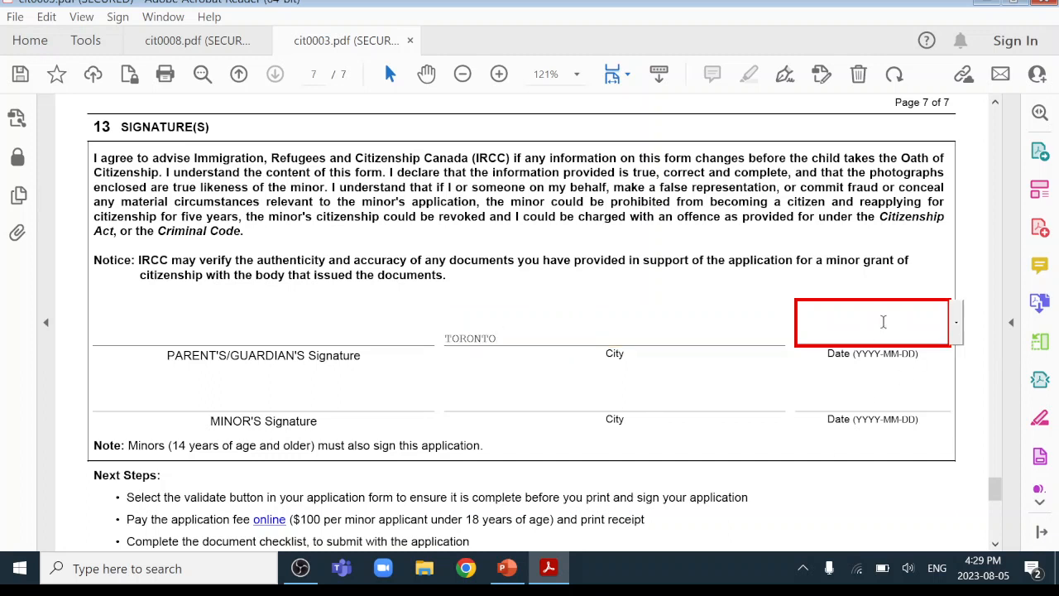
text(2023-08-05)
click(889, 476)
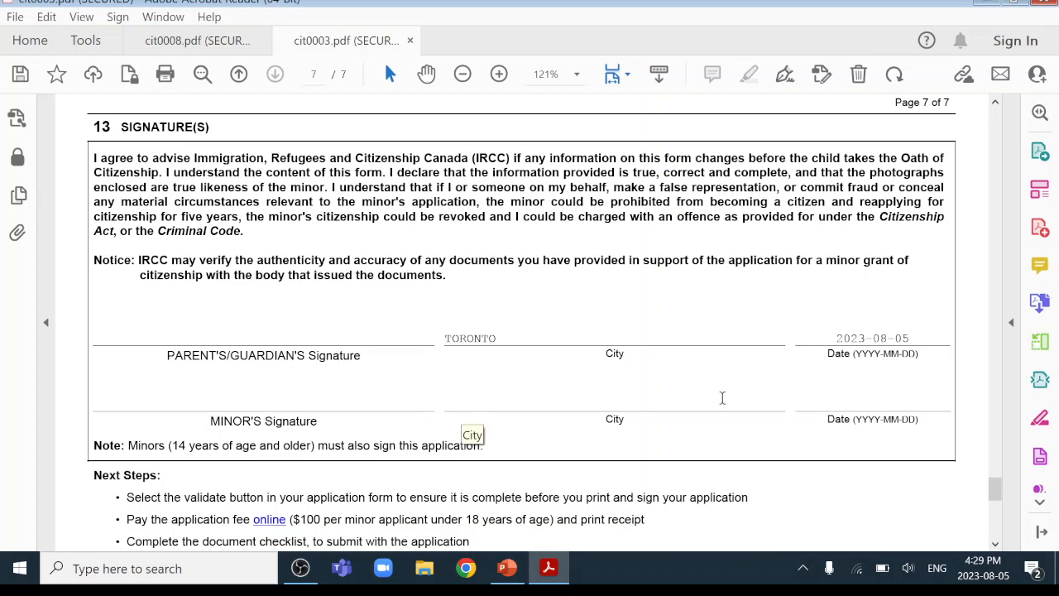
scroll(935, 421, down, 10)
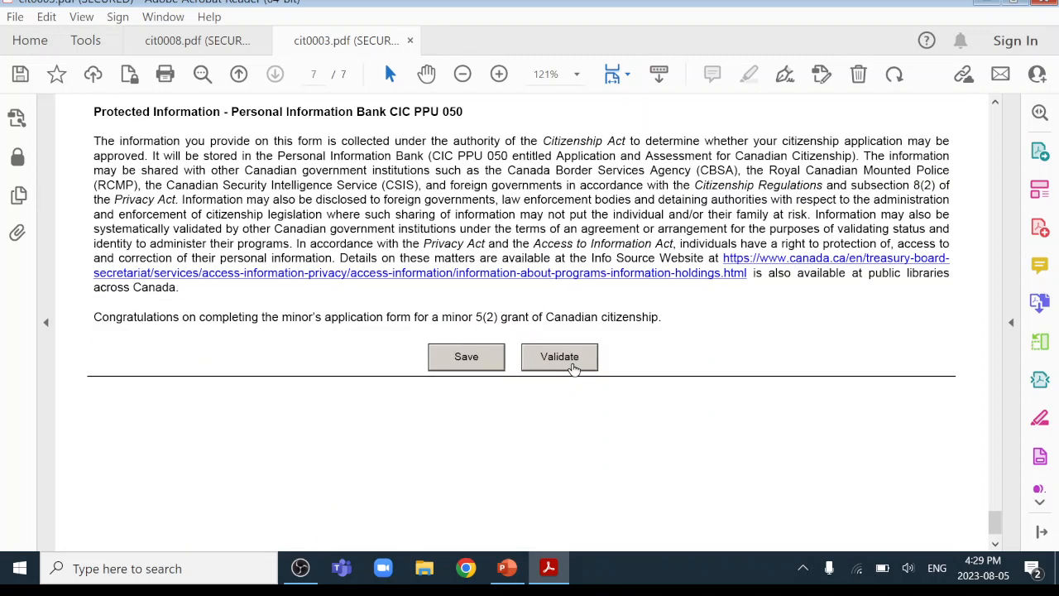
Validate the form again and dismiss the validation-completed success message.
click(568, 360)
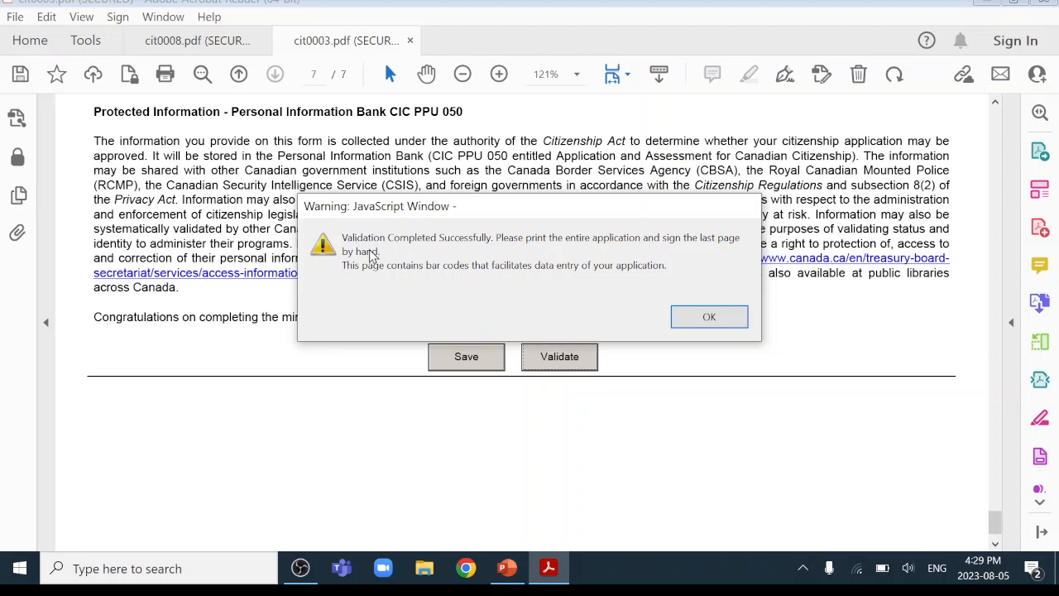
click(702, 316)
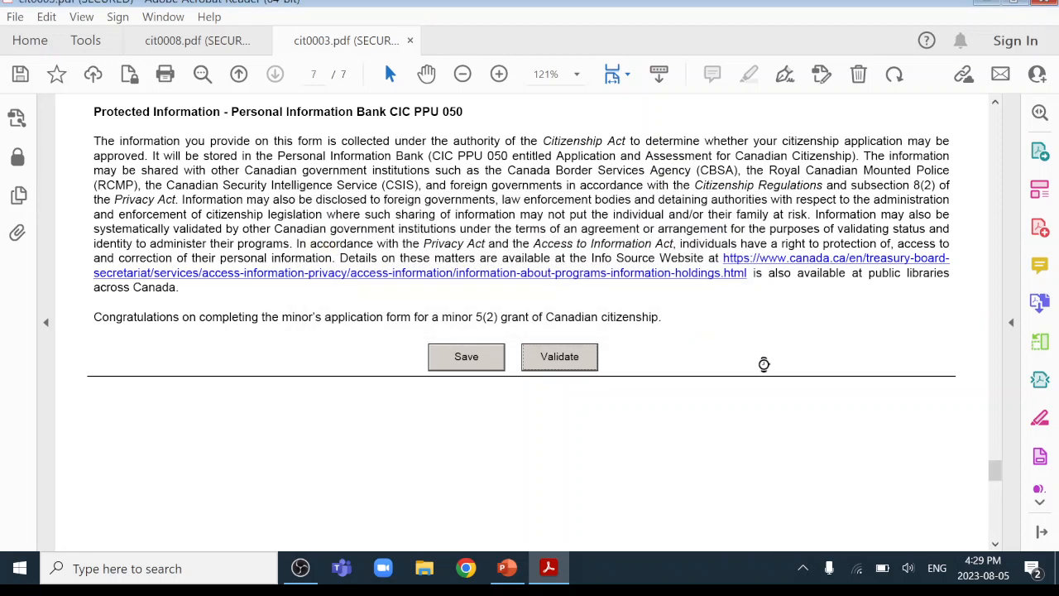
scroll(764, 364, down, 5)
Review the generated barcode pages 8 and 9, then minimize Acrobat Reader to the desktop.
scroll(763, 366, down, 10)
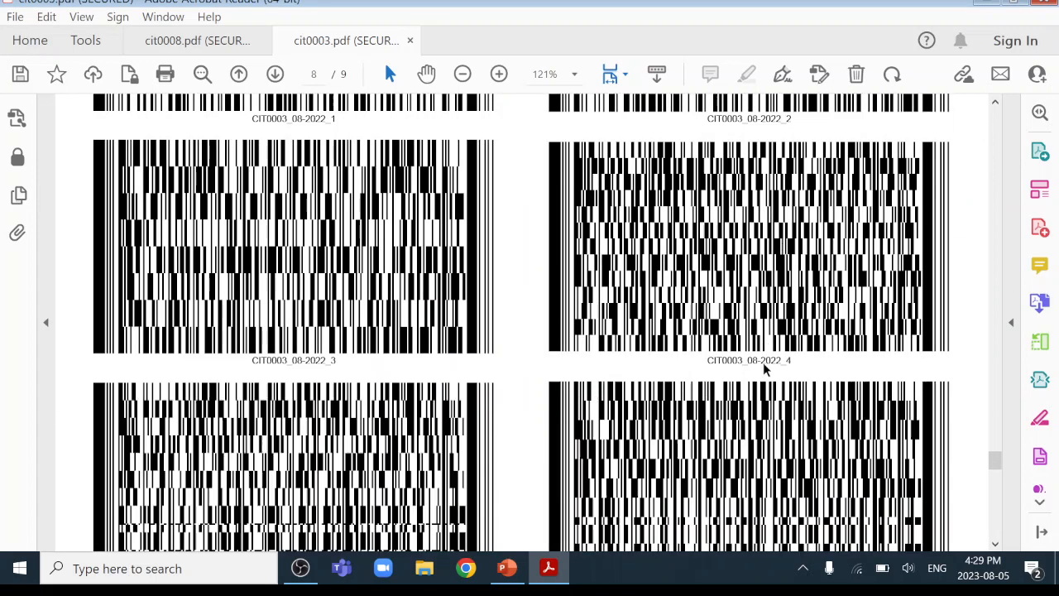
scroll(761, 364, down, 5)
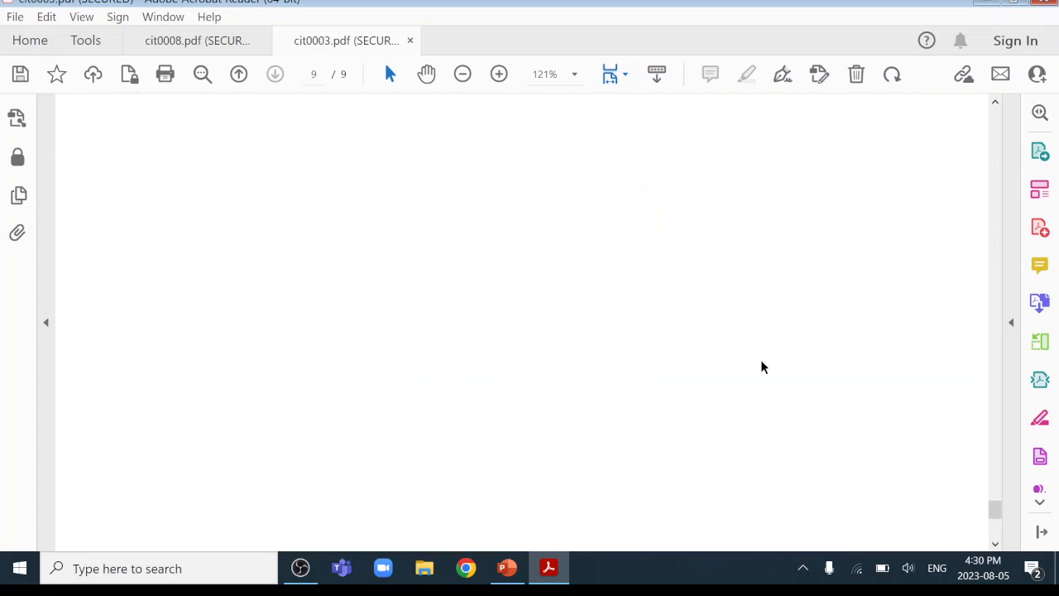
scroll(768, 367, up, 5)
scroll(769, 366, up, 3)
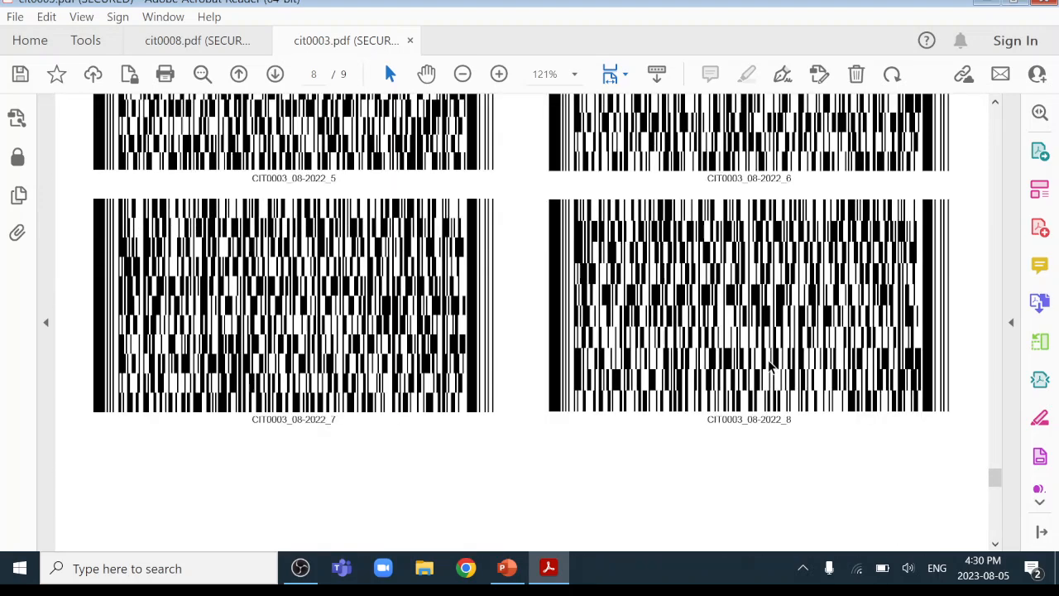
scroll(770, 364, up, 15)
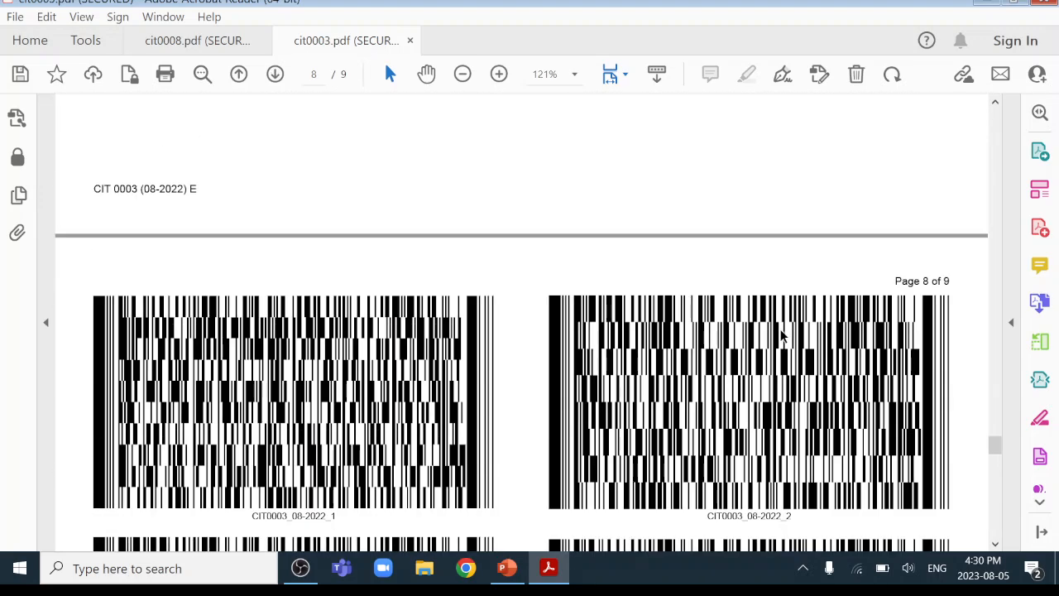
scroll(786, 335, down, 2)
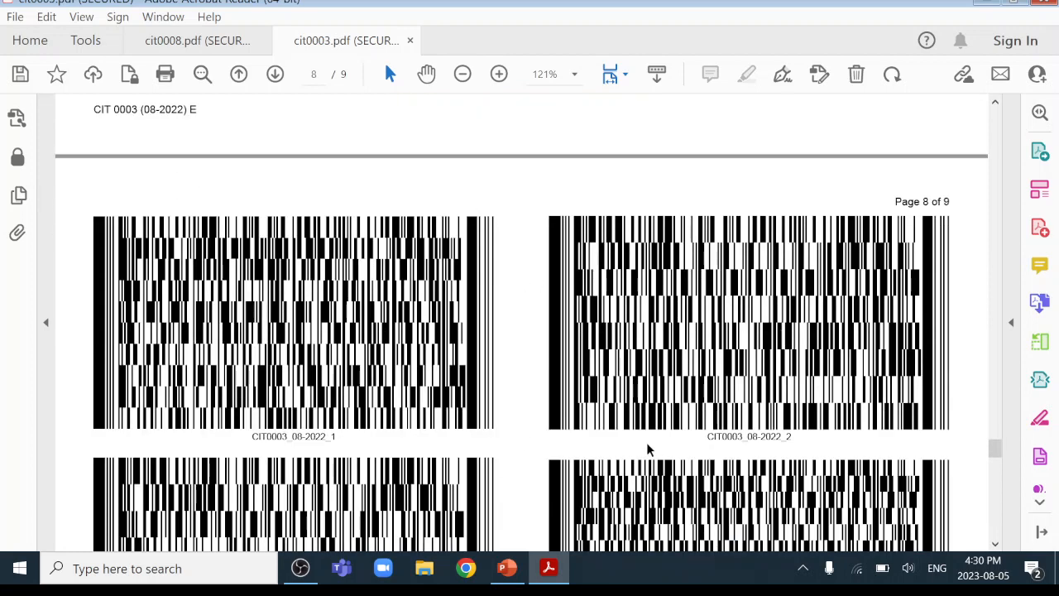
scroll(579, 335, down, 13)
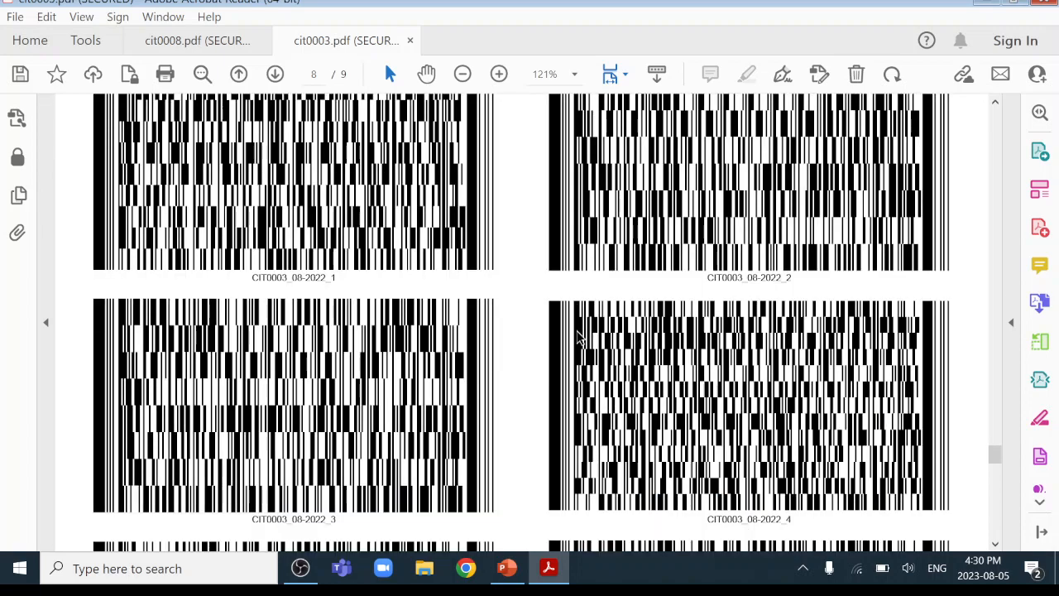
scroll(580, 335, down, 9)
scroll(577, 338, up, 13)
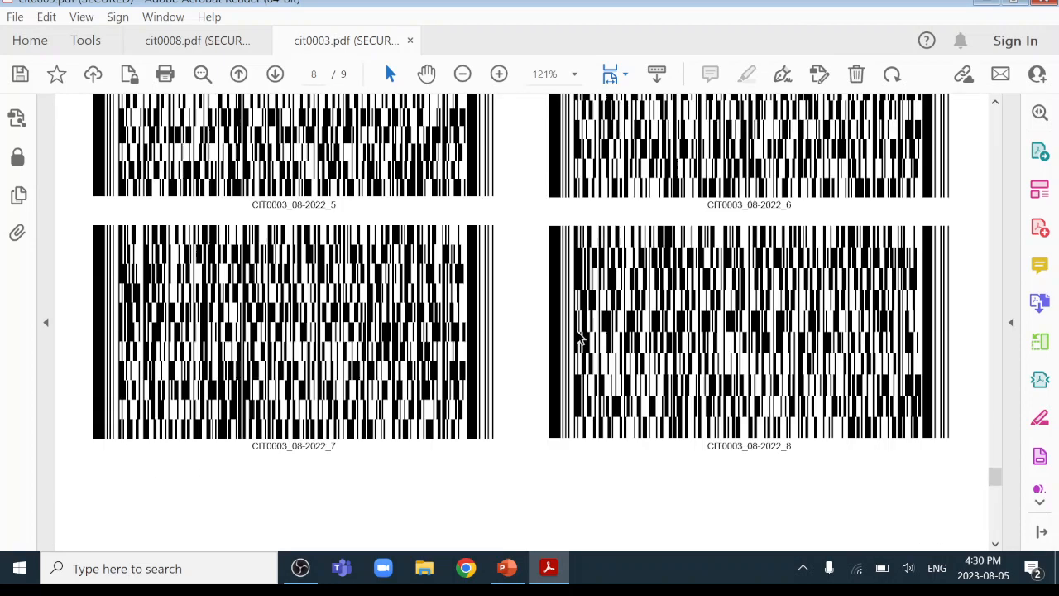
scroll(582, 333, up, 14)
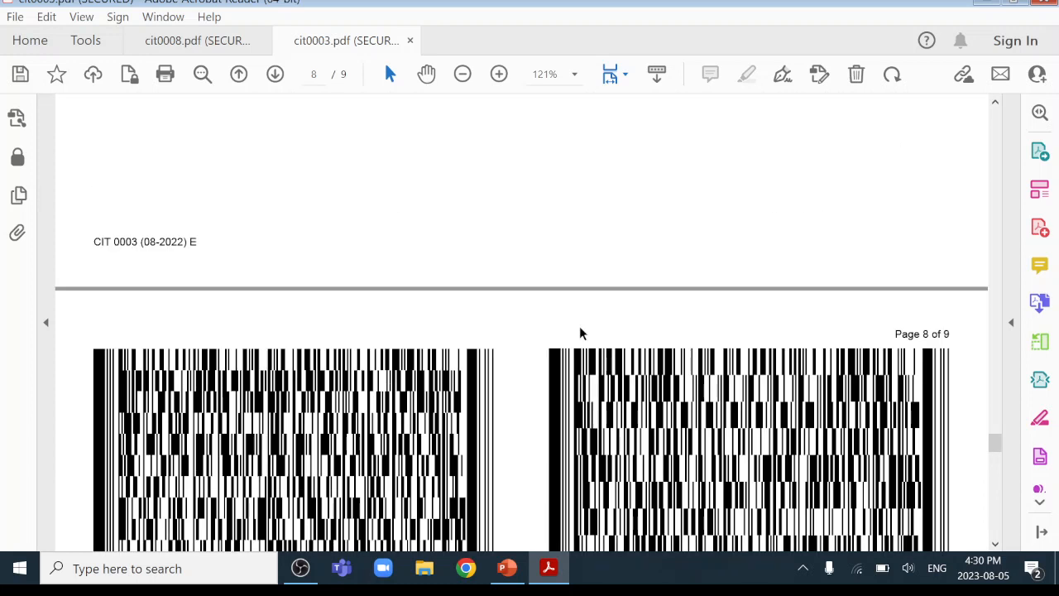
scroll(619, 331, up, 5)
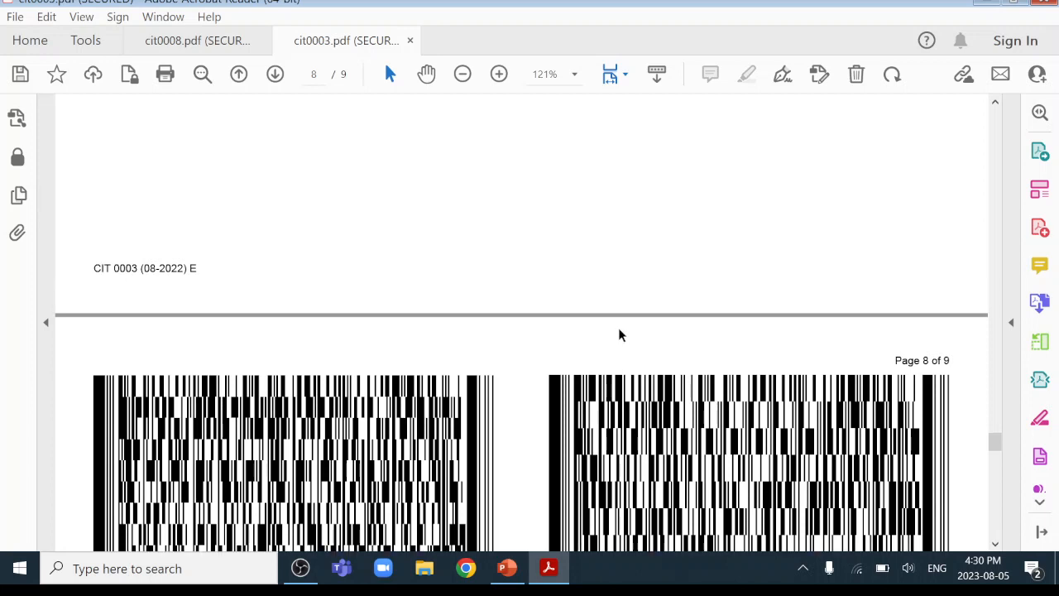
click(975, 5)
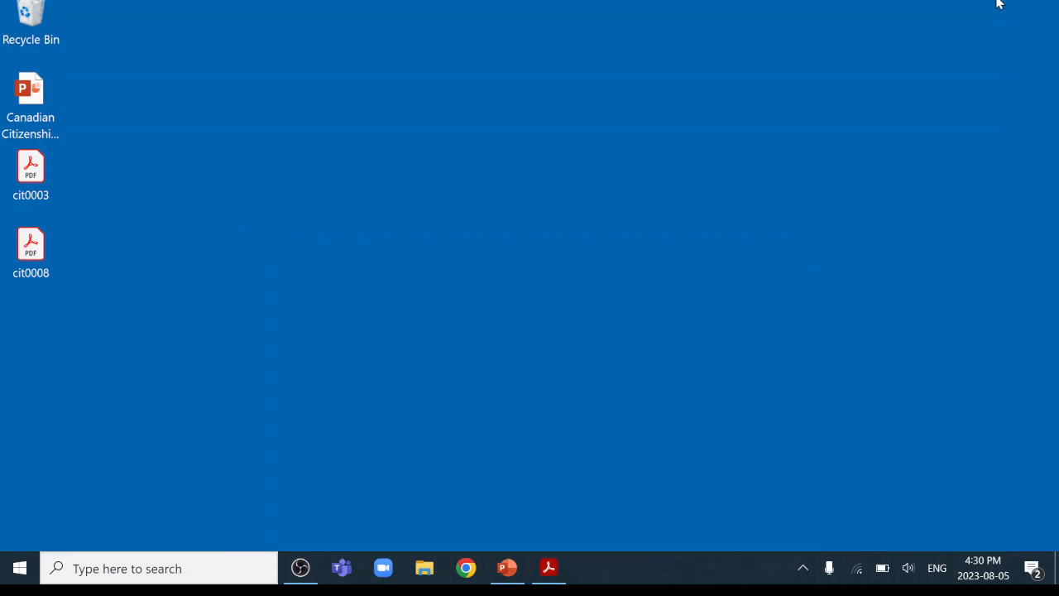
Restore Acrobat Reader and switch to the cit0008.pdf checklist to view its ticked items.
click(549, 567)
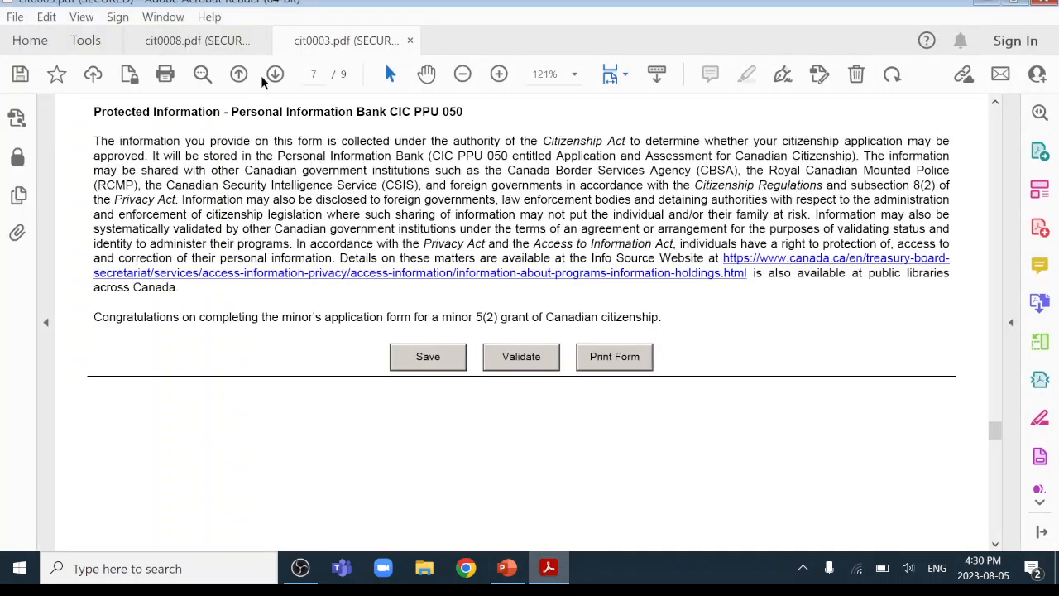
click(208, 40)
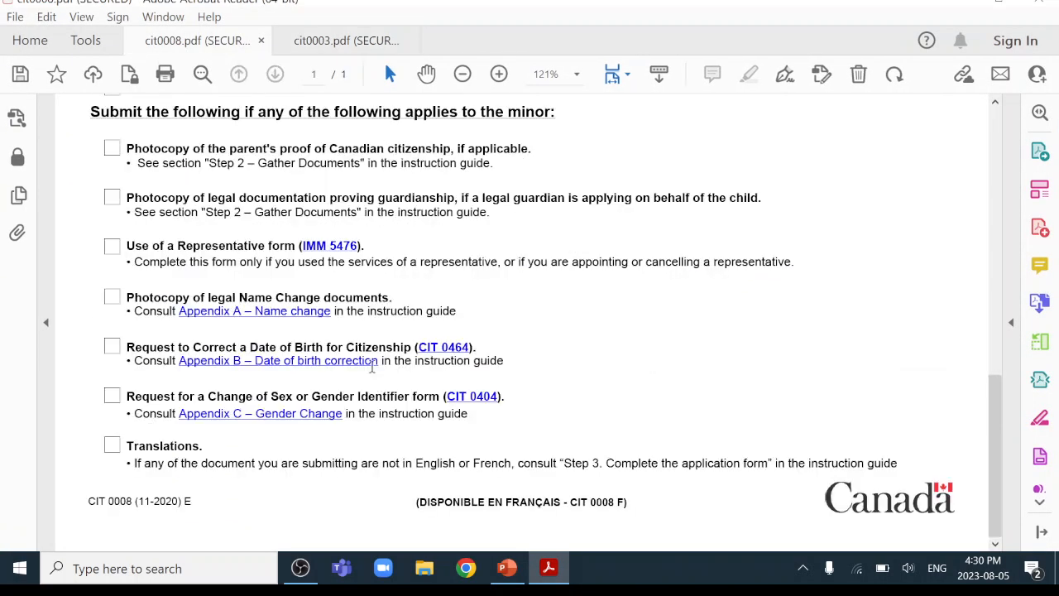
scroll(335, 378, up, 8)
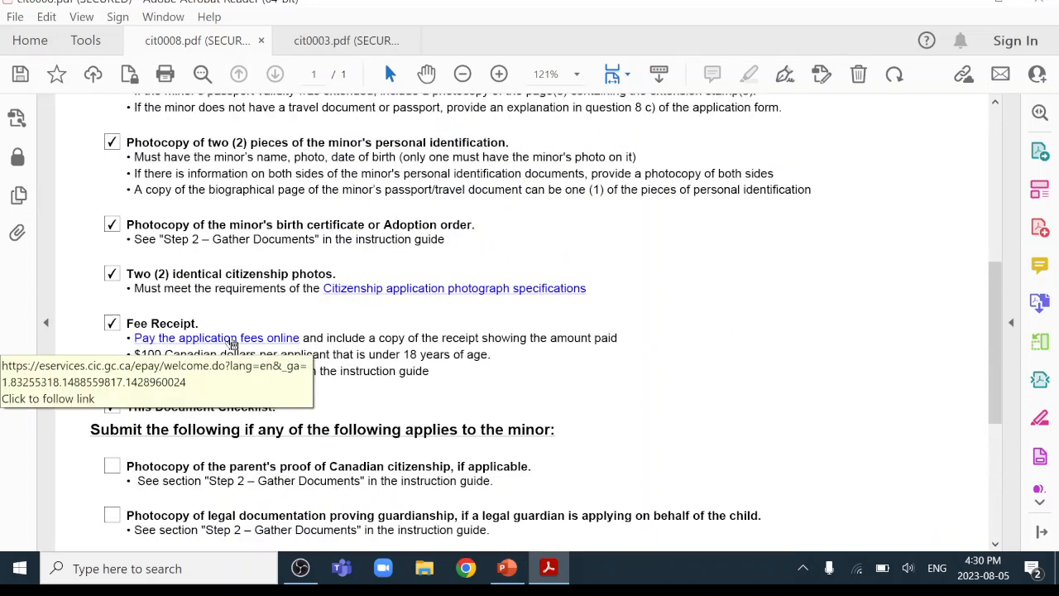
Go from the online application fee payment page to the citizenship fees page.
click(234, 344)
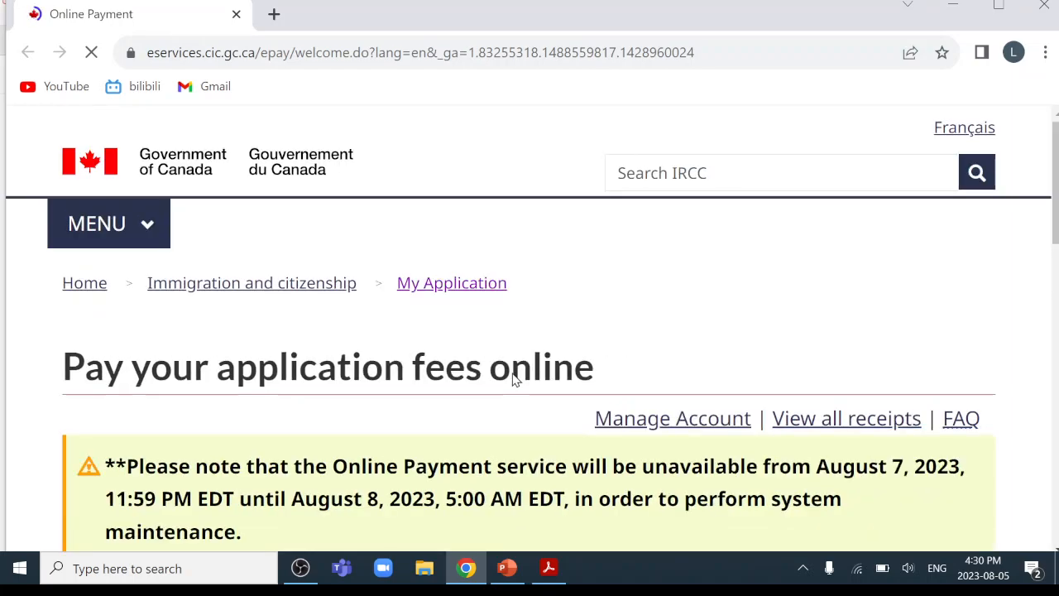
scroll(513, 379, down, 9)
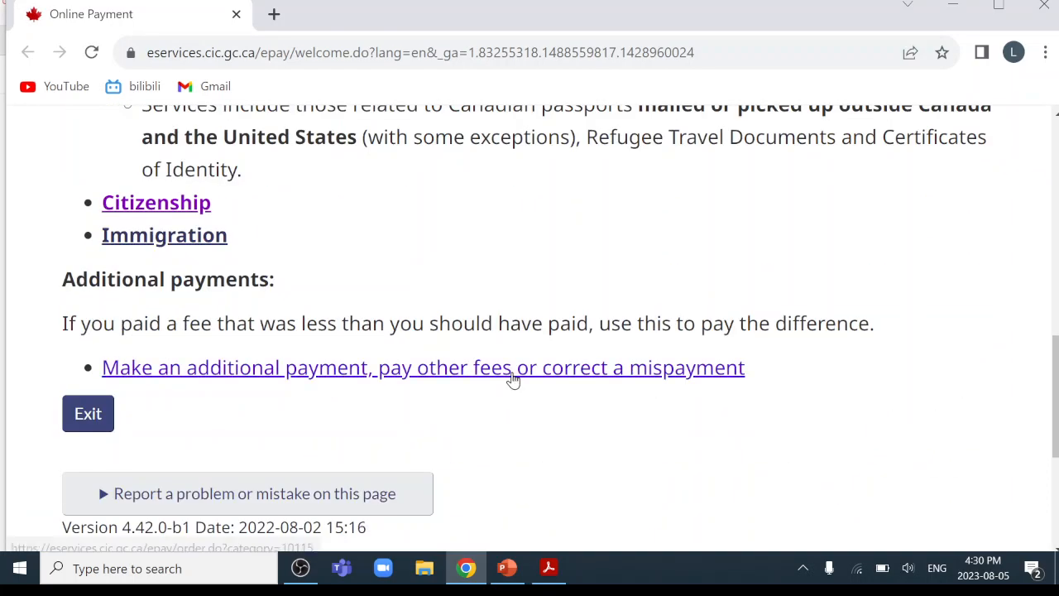
click(190, 206)
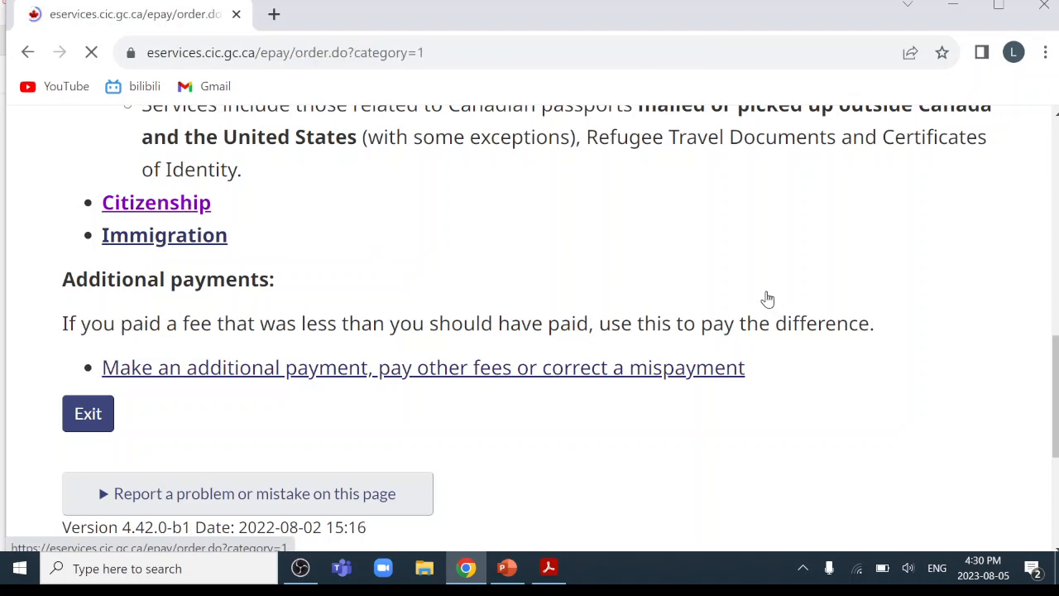
scroll(766, 298, down, 5)
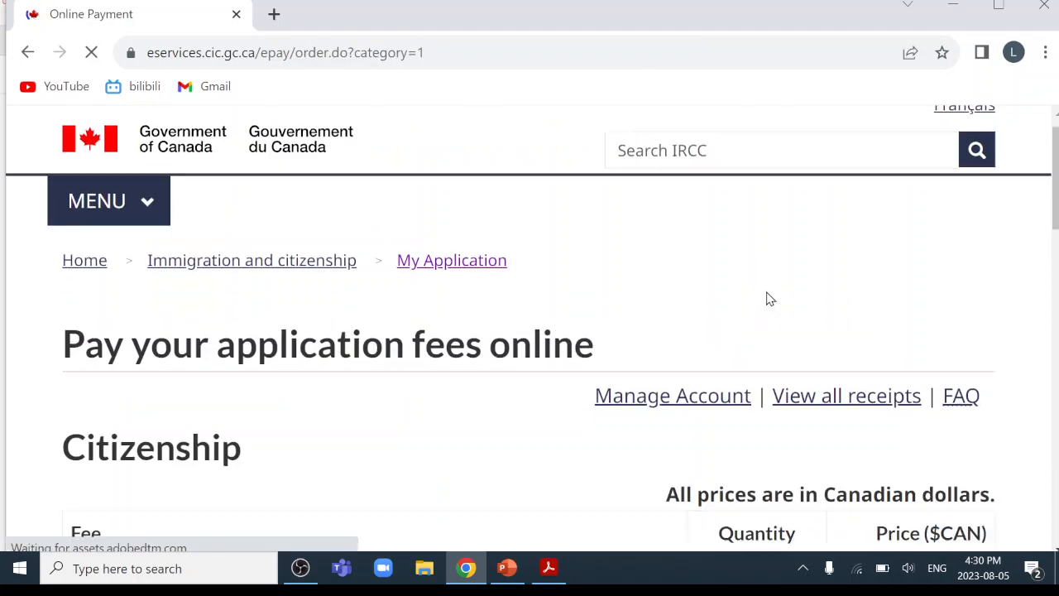
scroll(654, 402, up, 3)
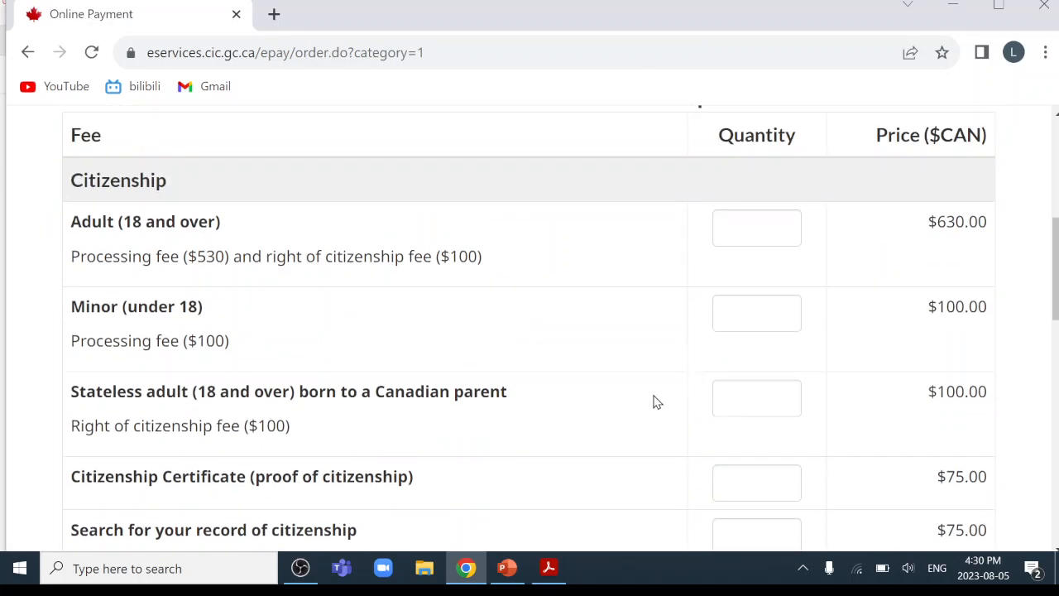
scroll(139, 344, down, 3)
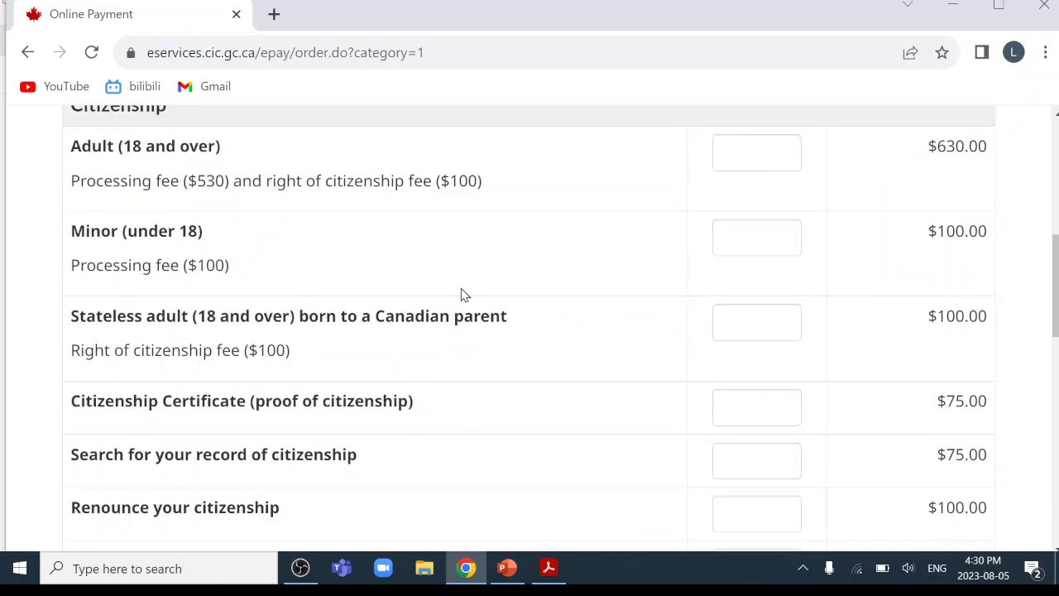
Enter quantity 1 for the Minor (under 18) fee and submit it for a $100.00 summary.
click(760, 240)
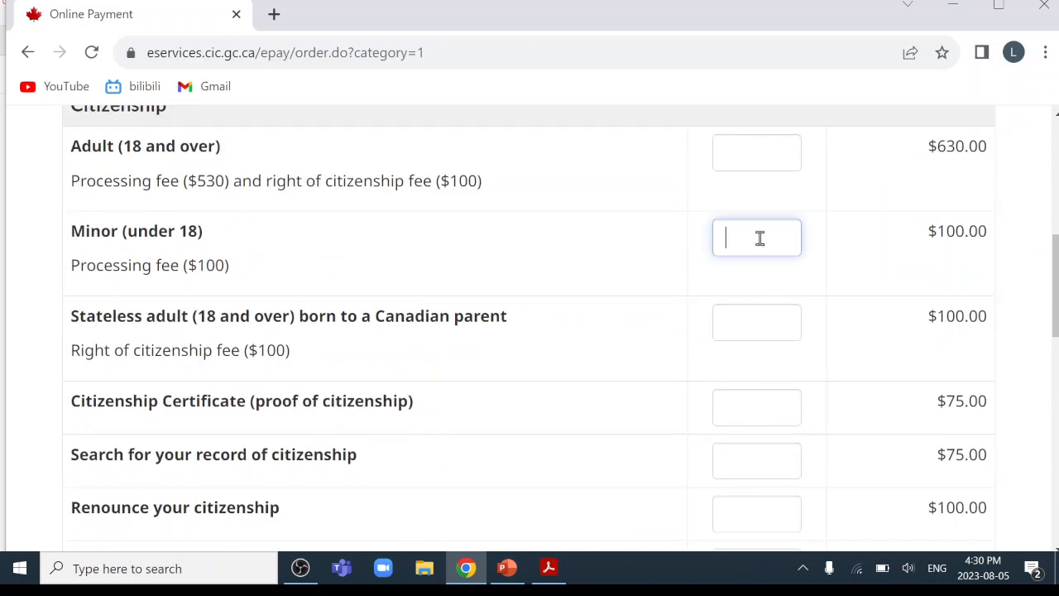
text(1)
scroll(532, 379, down, 6)
click(195, 361)
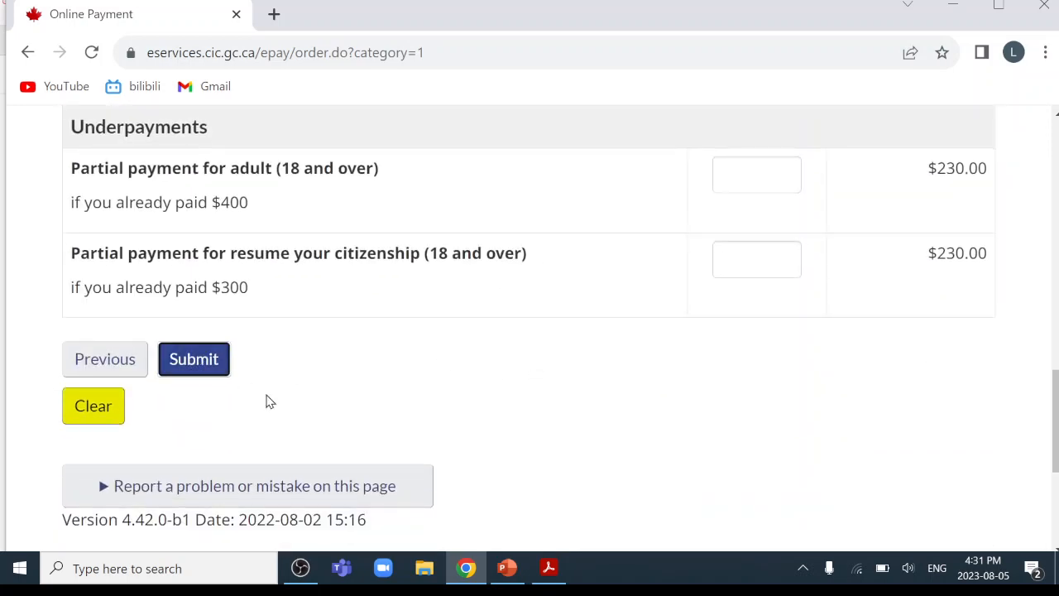
scroll(392, 422, down, 5)
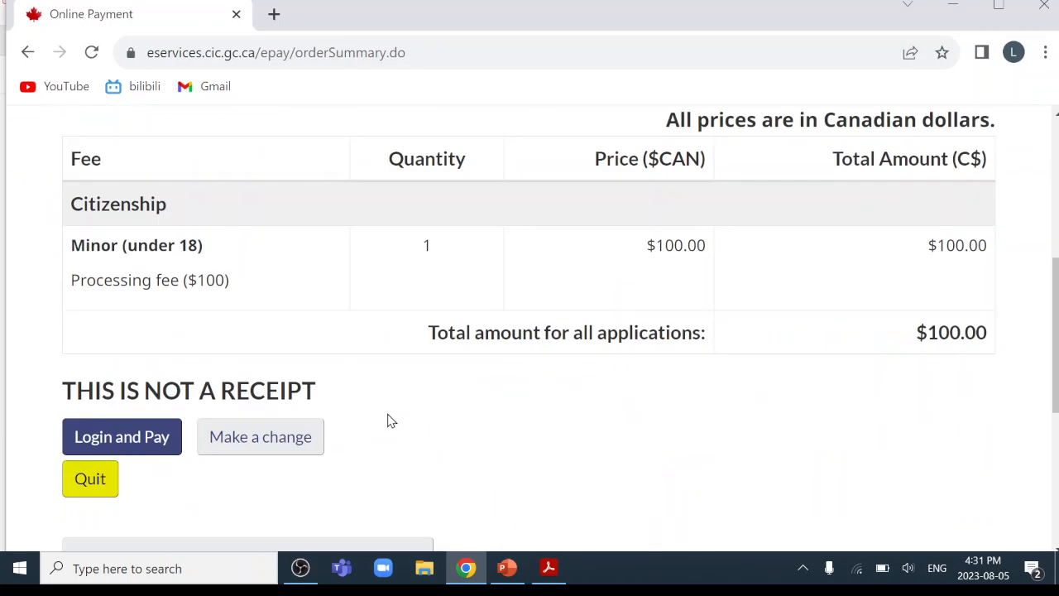
Log in to pay, entering the account e-mail address and password.
click(125, 440)
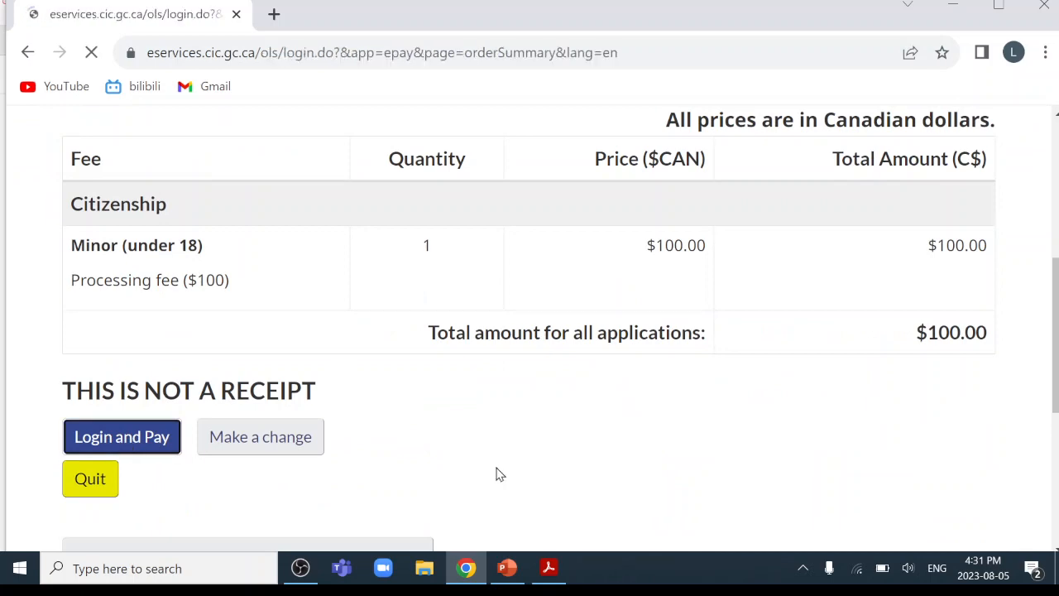
scroll(499, 474, down, 5)
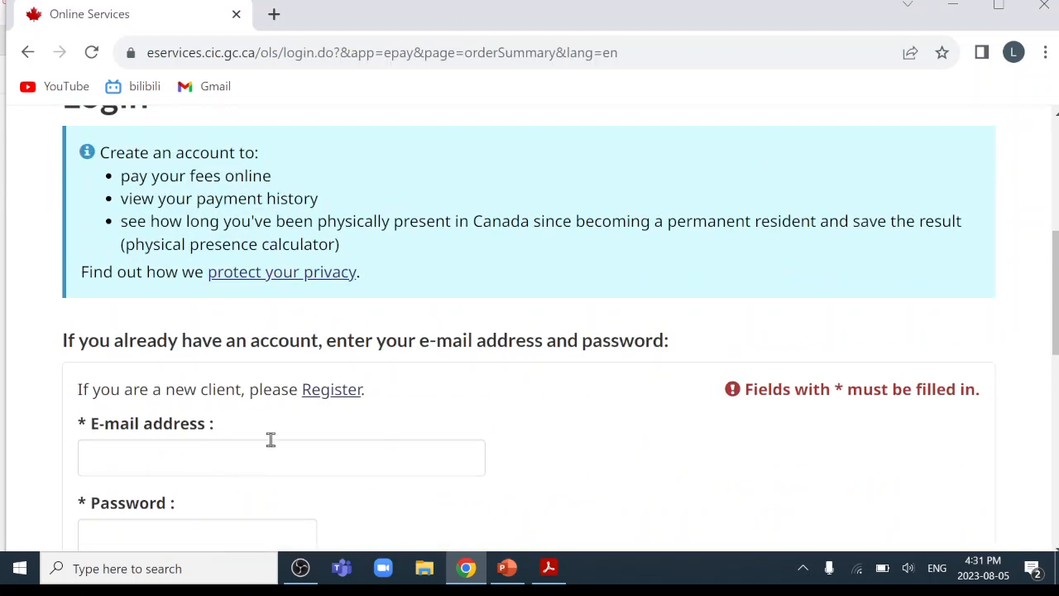
scroll(270, 437, down, 3)
click(175, 255)
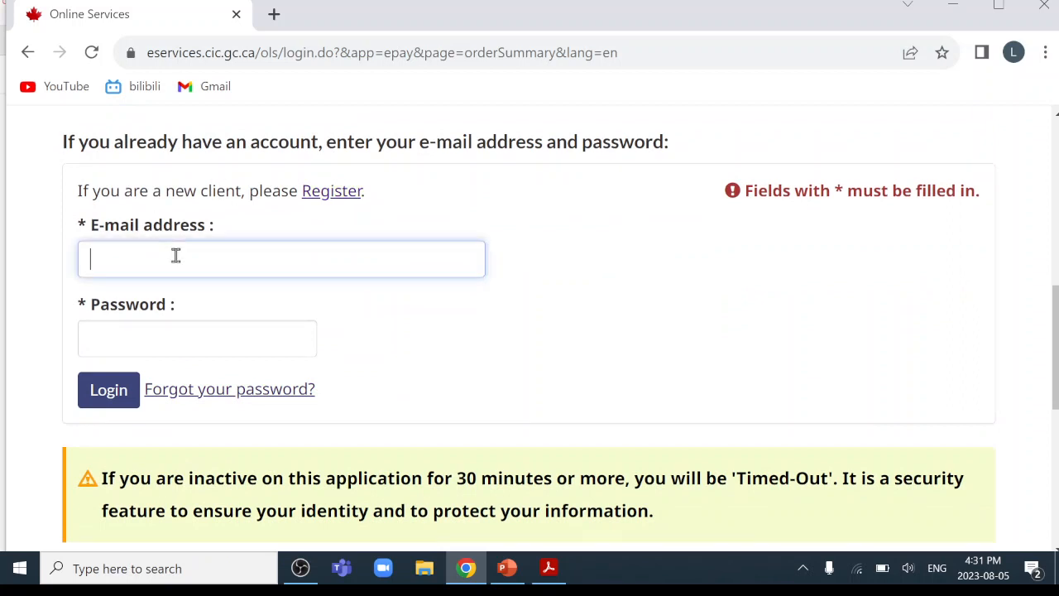
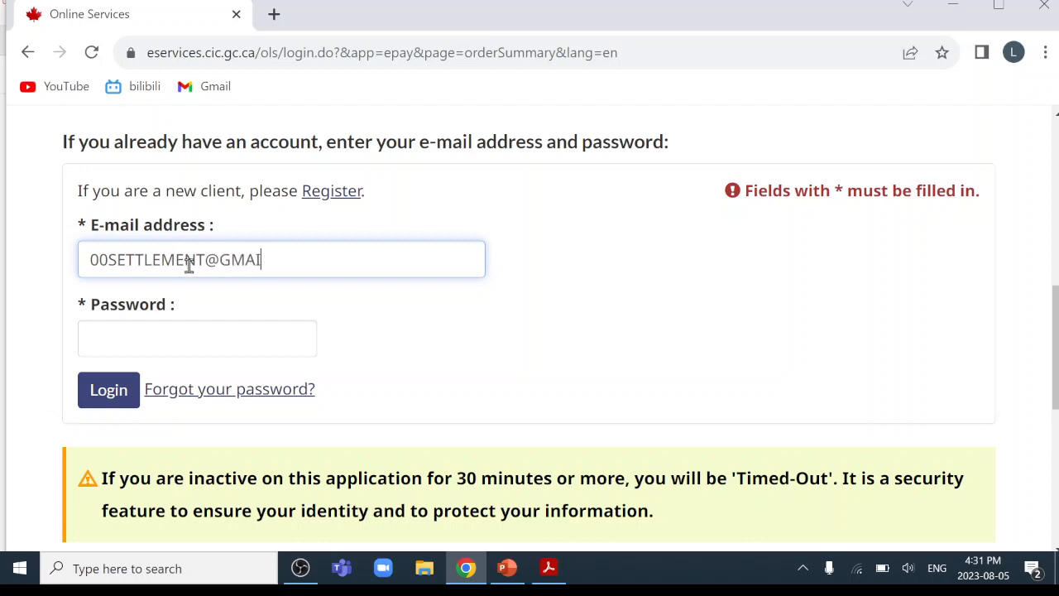
click(196, 340)
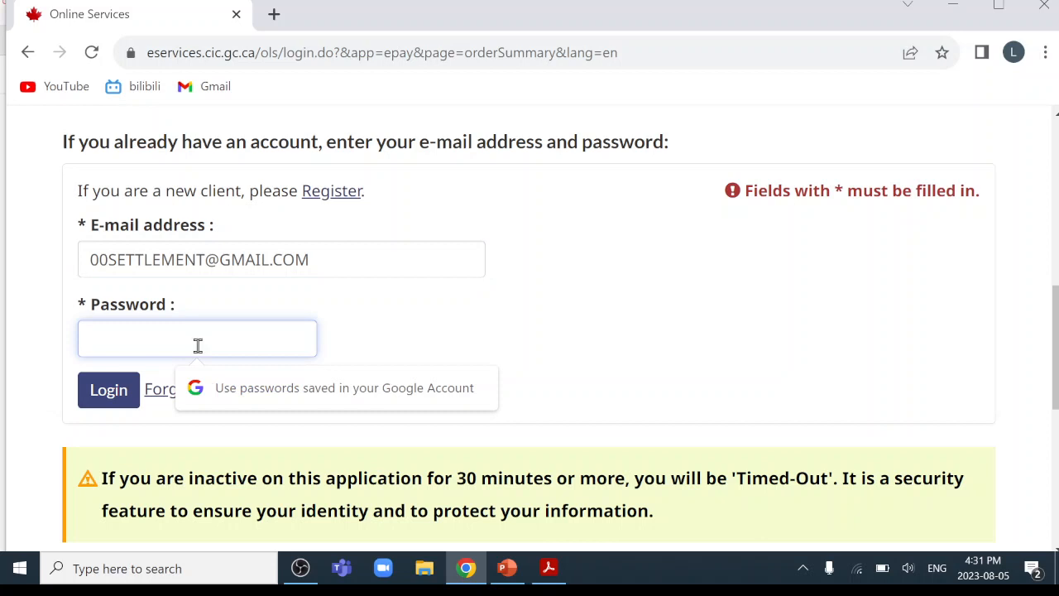
text(*********)
click(107, 394)
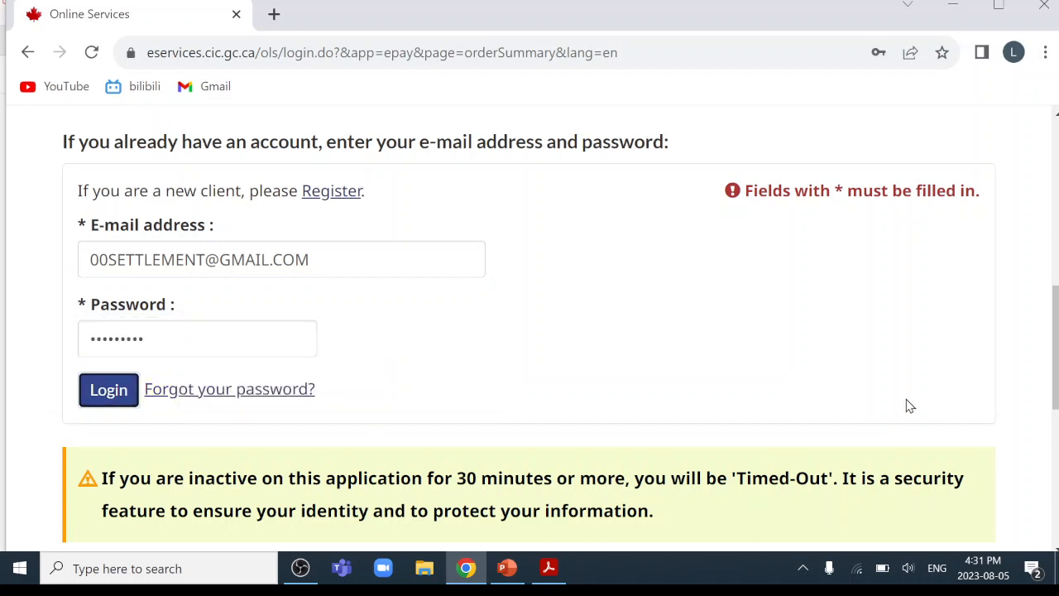
Complete the reCAPTCHA check and confirm the $100.00 fee payment.
scroll(807, 355, down, 1)
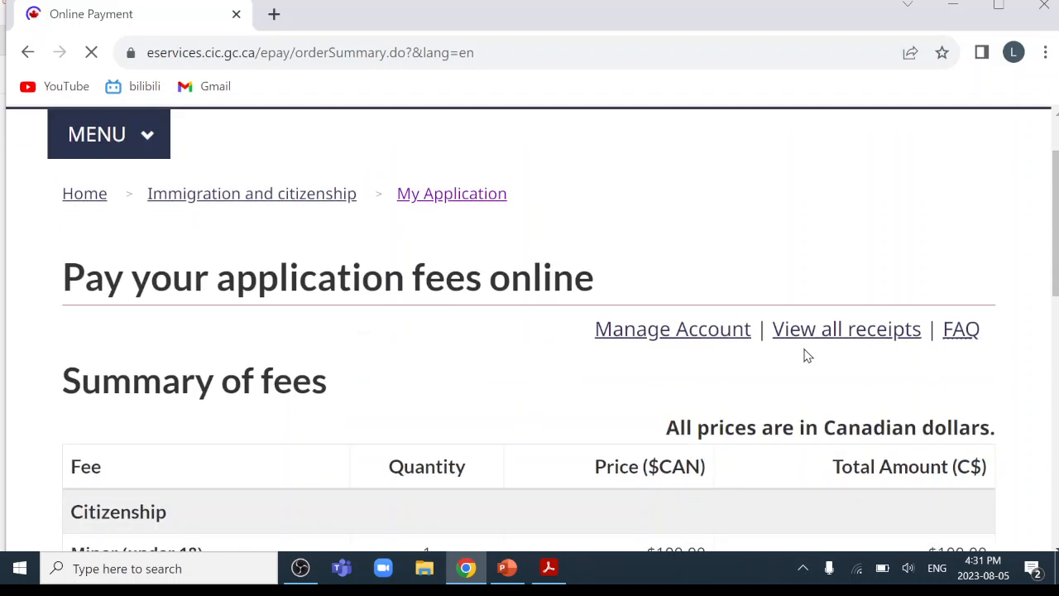
scroll(807, 356, down, 3)
scroll(174, 323, down, 1)
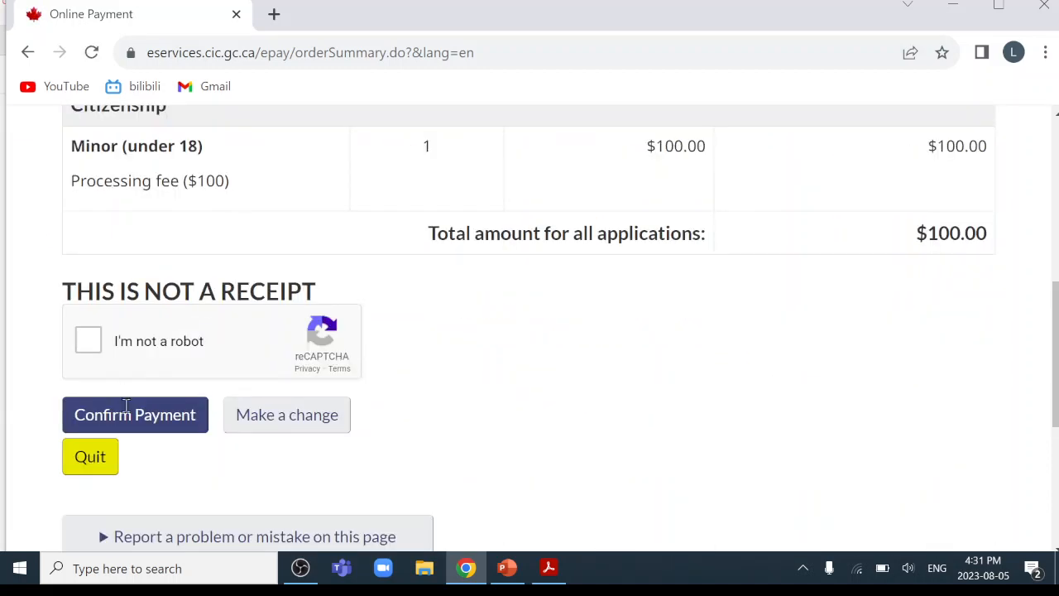
click(93, 341)
click(148, 422)
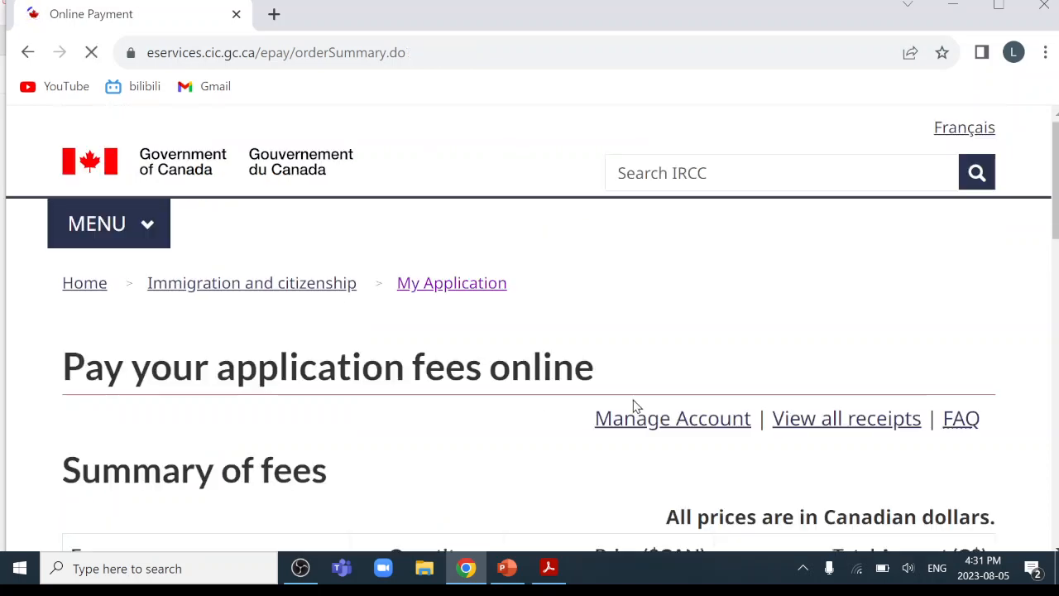
Accept the payment disclaimer and proceed to the secure checkout.
scroll(635, 407, down, 10)
scroll(636, 406, down, 6)
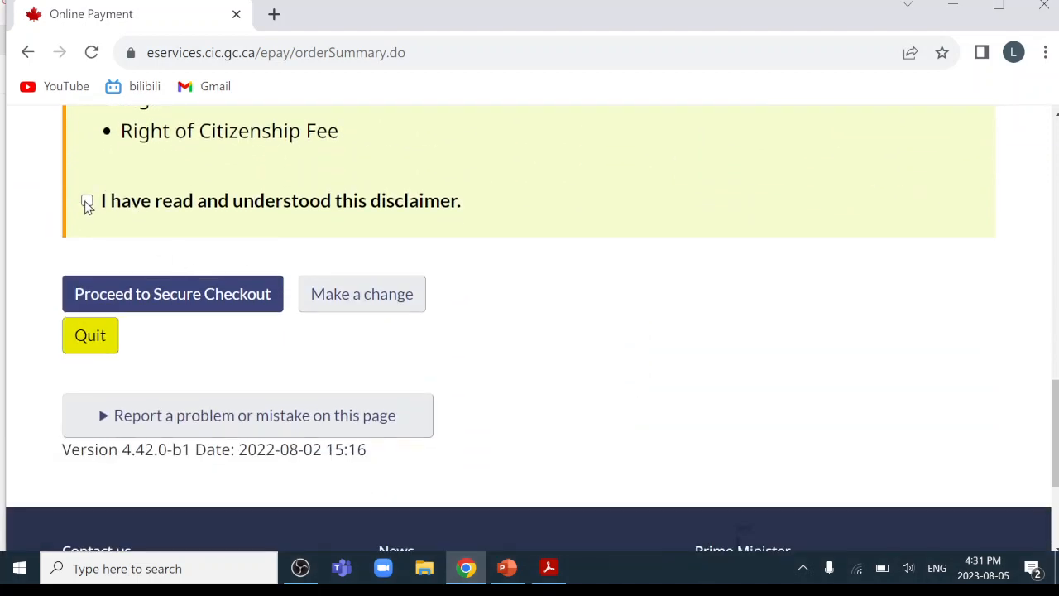
click(87, 202)
click(186, 301)
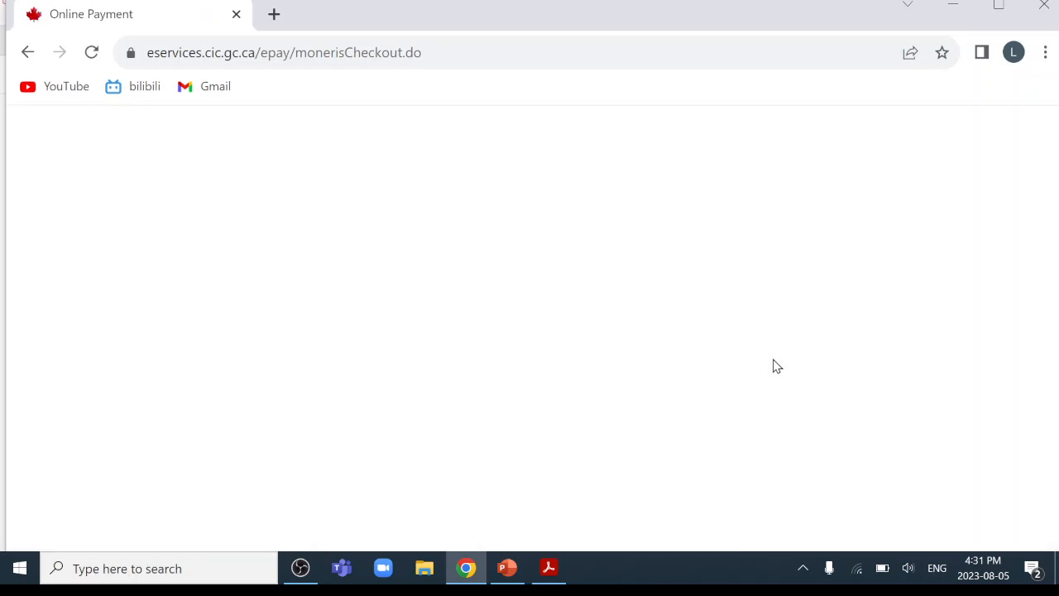
Review the payment form's cardholder name, card number, MMYY expiry and CVV fields.
scroll(775, 367, down, 2)
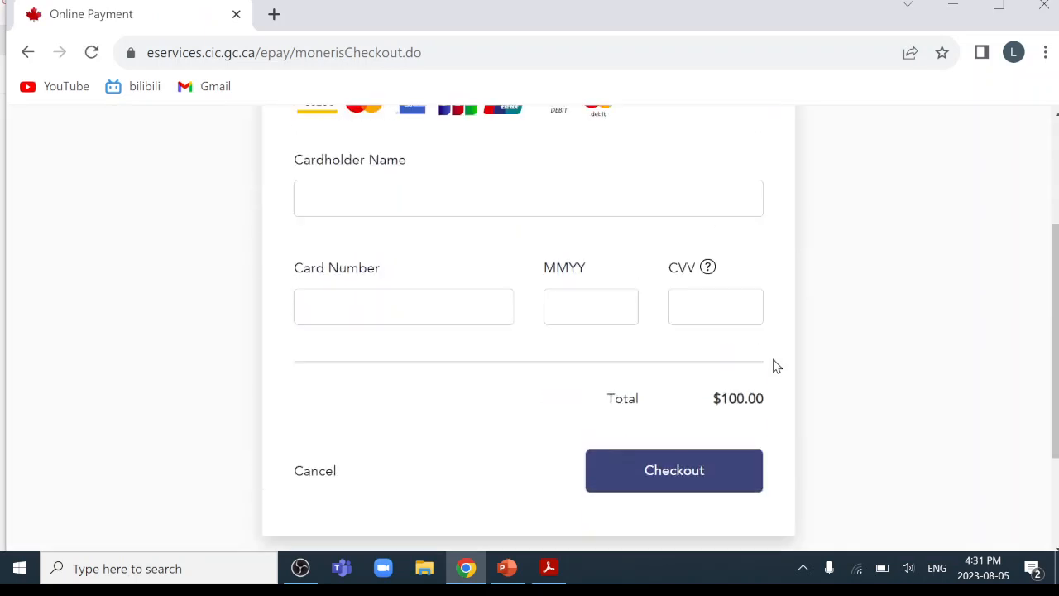
scroll(773, 367, up, 2)
click(435, 298)
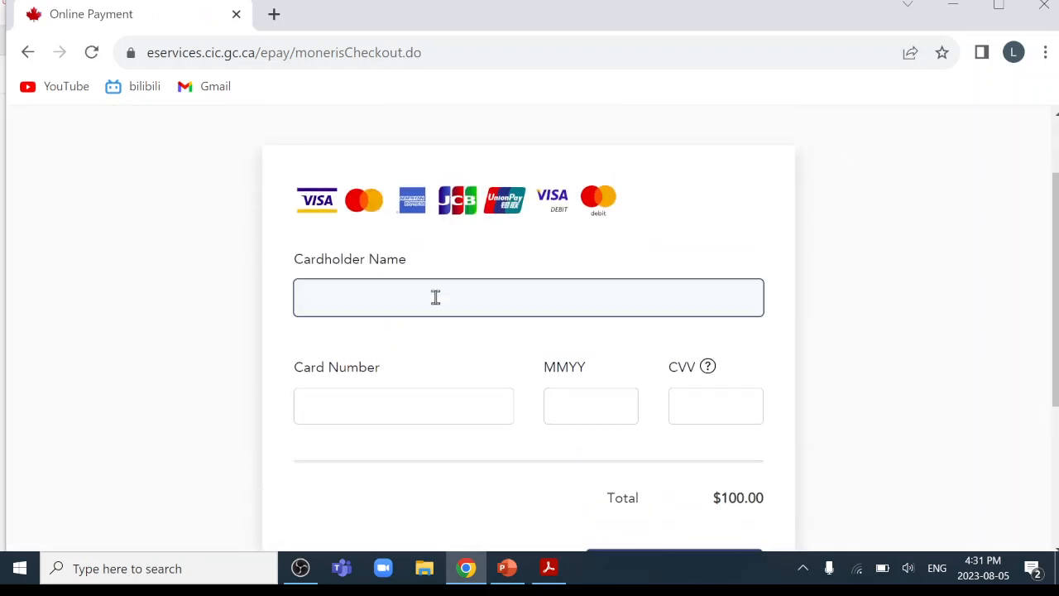
click(406, 408)
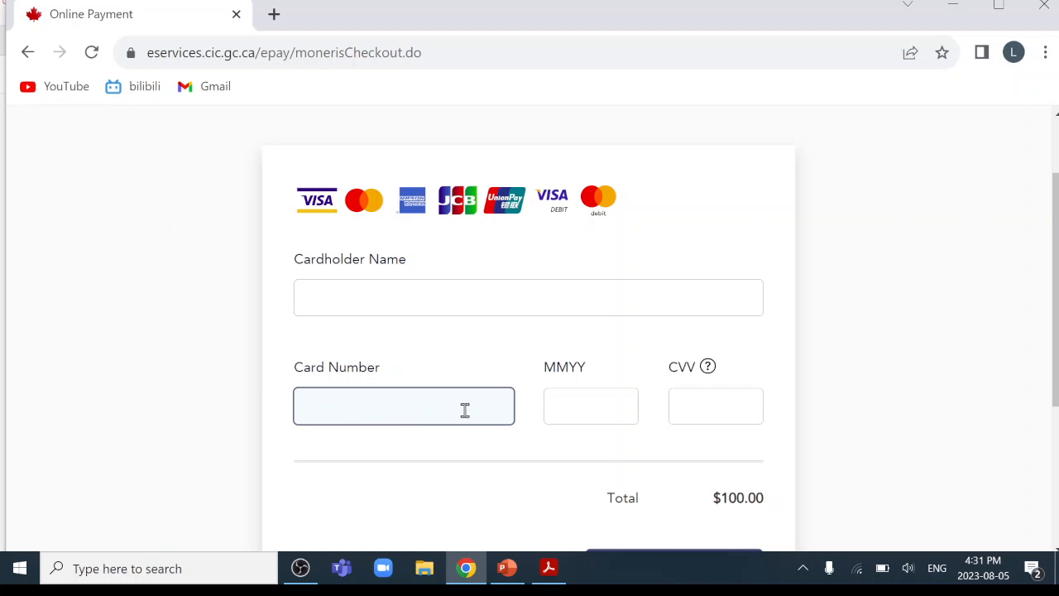
click(609, 412)
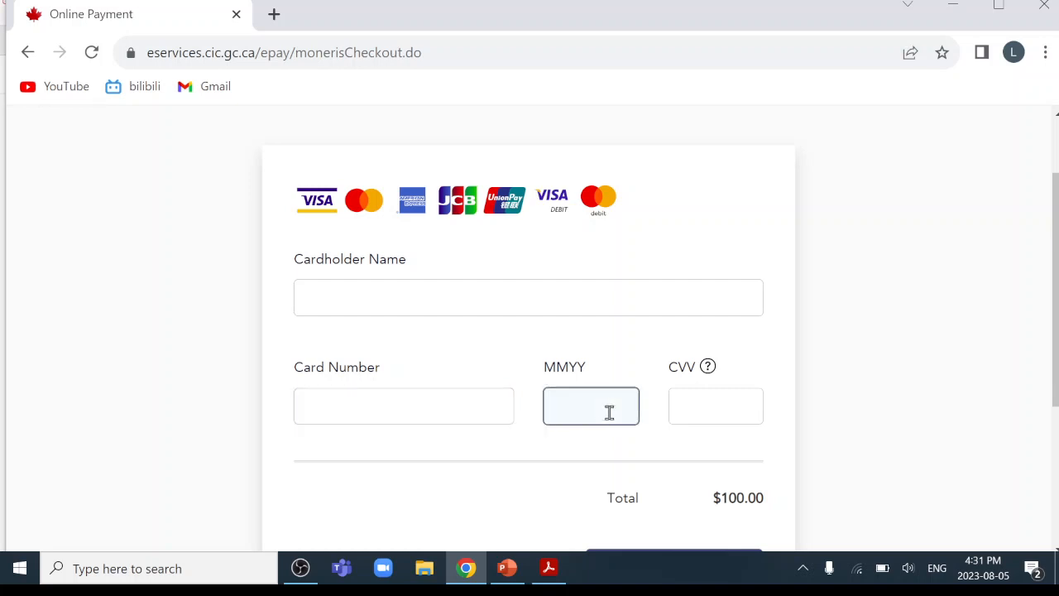
click(715, 408)
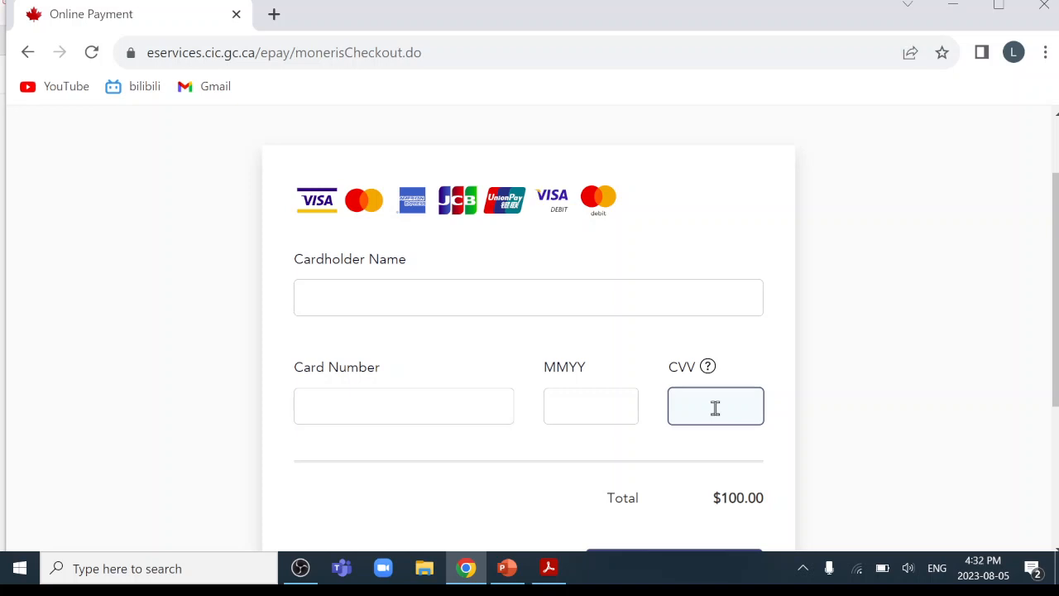
click(726, 249)
scroll(727, 253, down, 2)
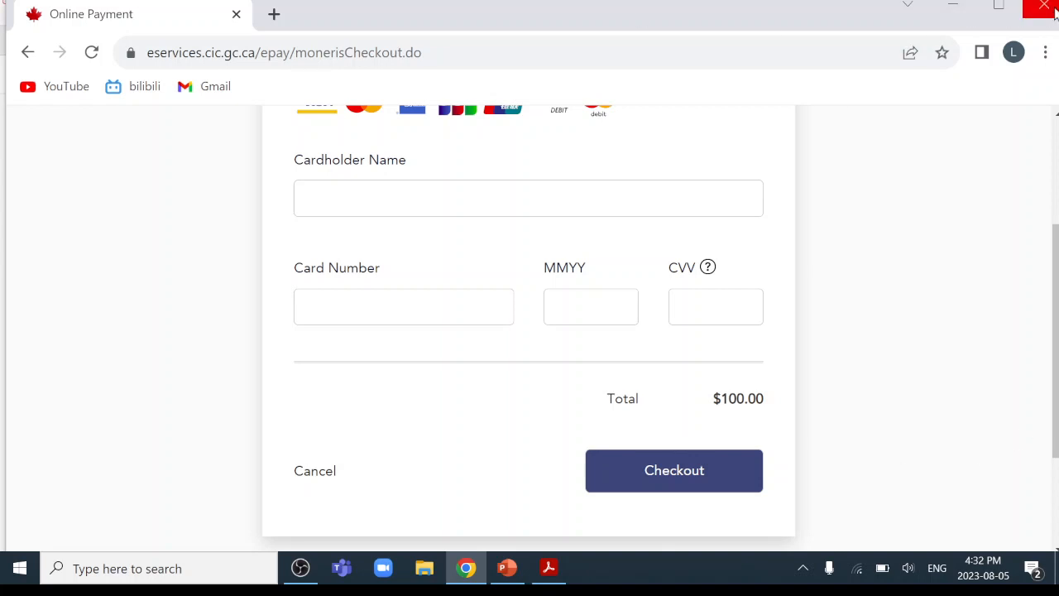
Start the PowerPoint slide show full-screen and advance to the TOPICS slide.
click(506, 568)
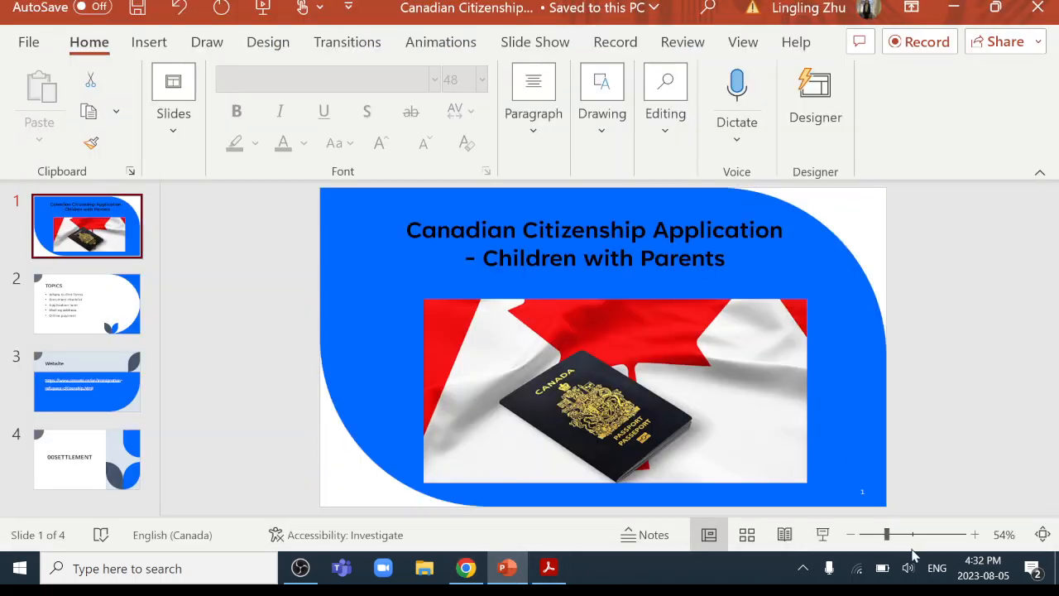
click(825, 536)
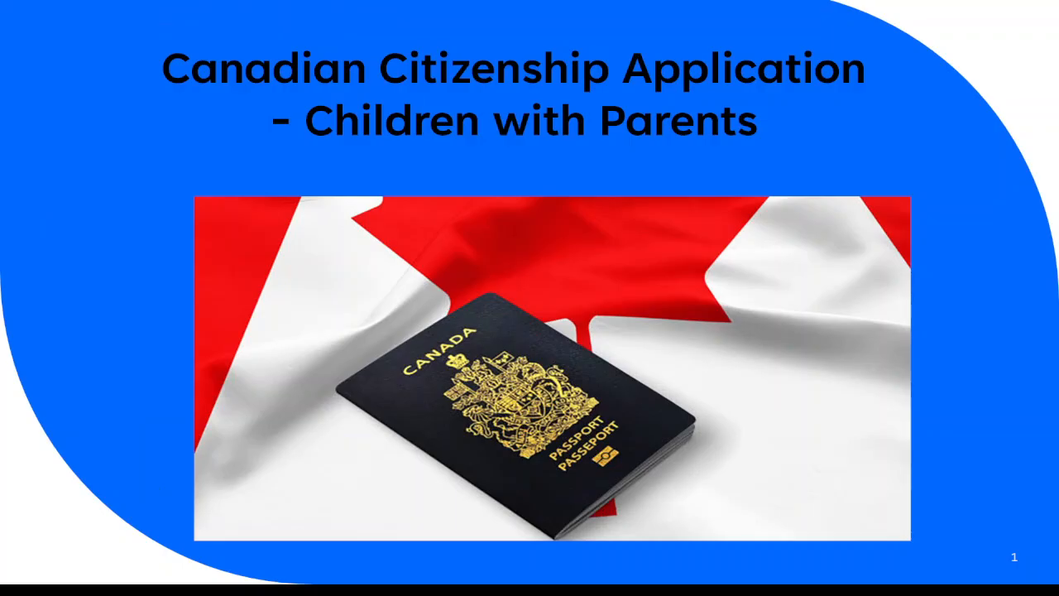
click(867, 430)
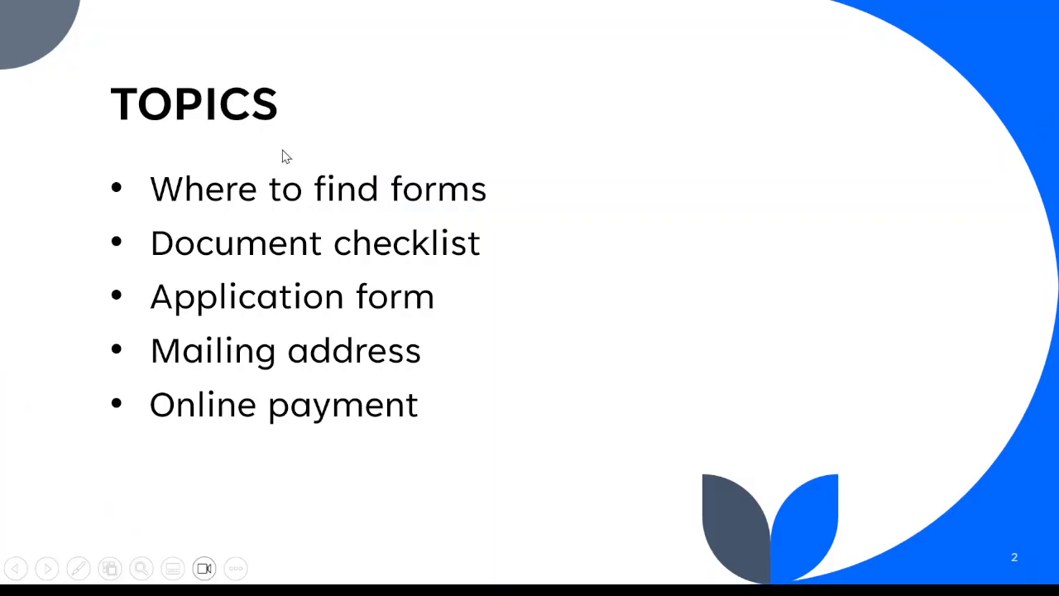